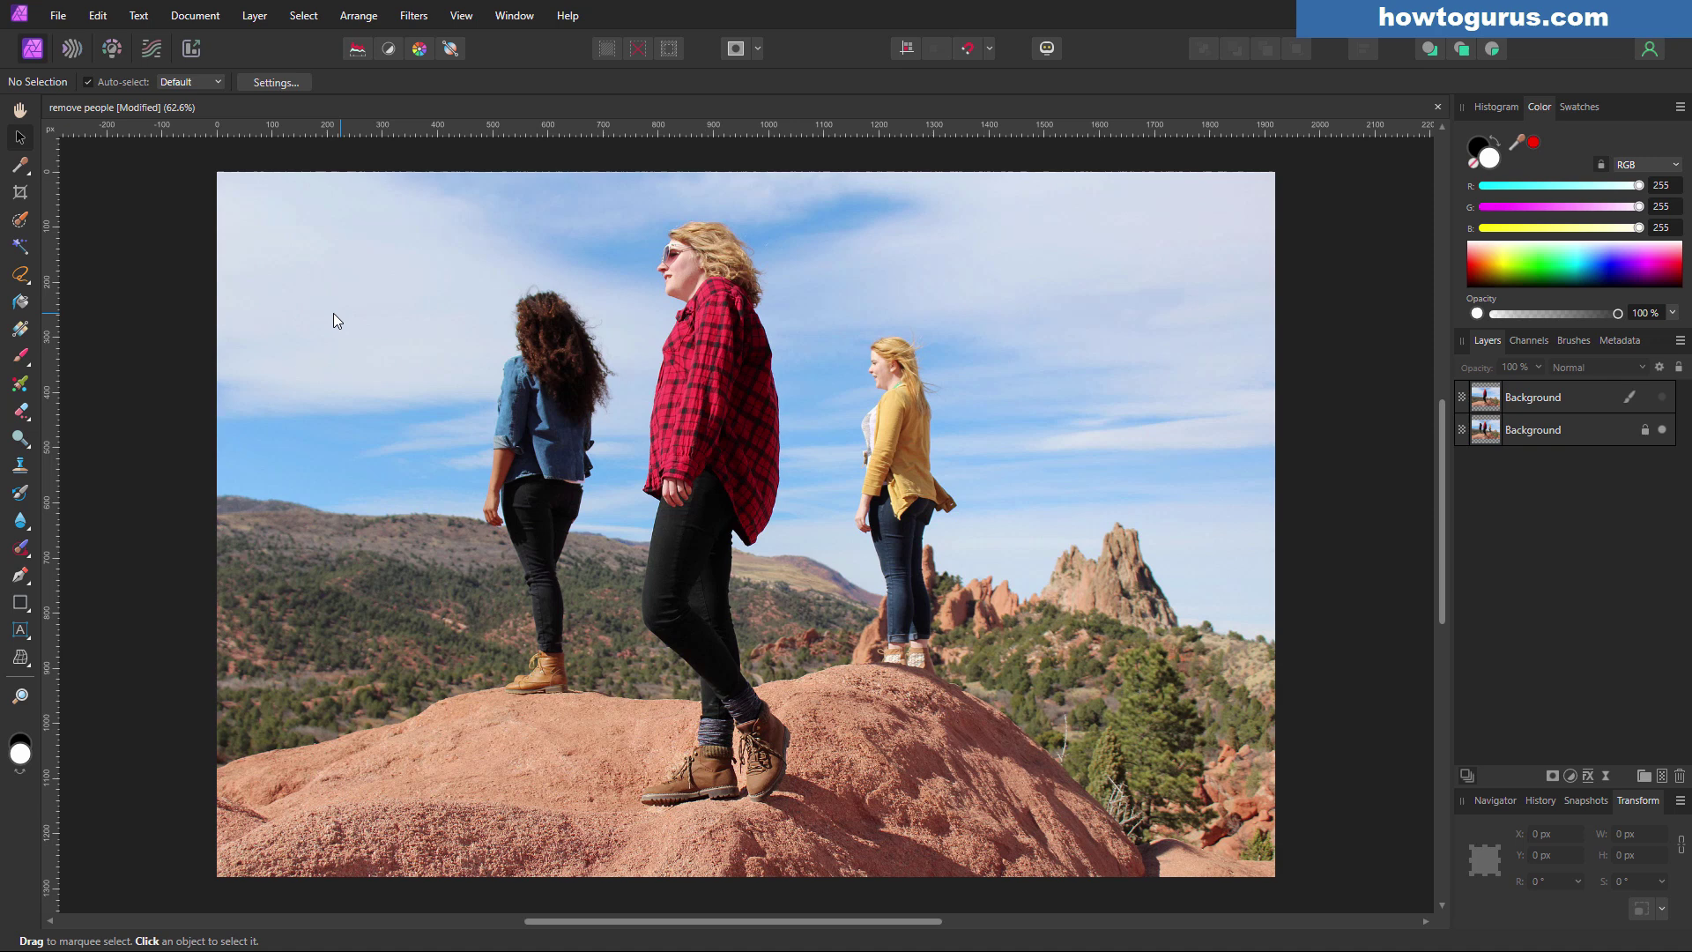
Toggle the visibility of the upper Background layer to compare the retouched photo with the original.
left_click(97, 16)
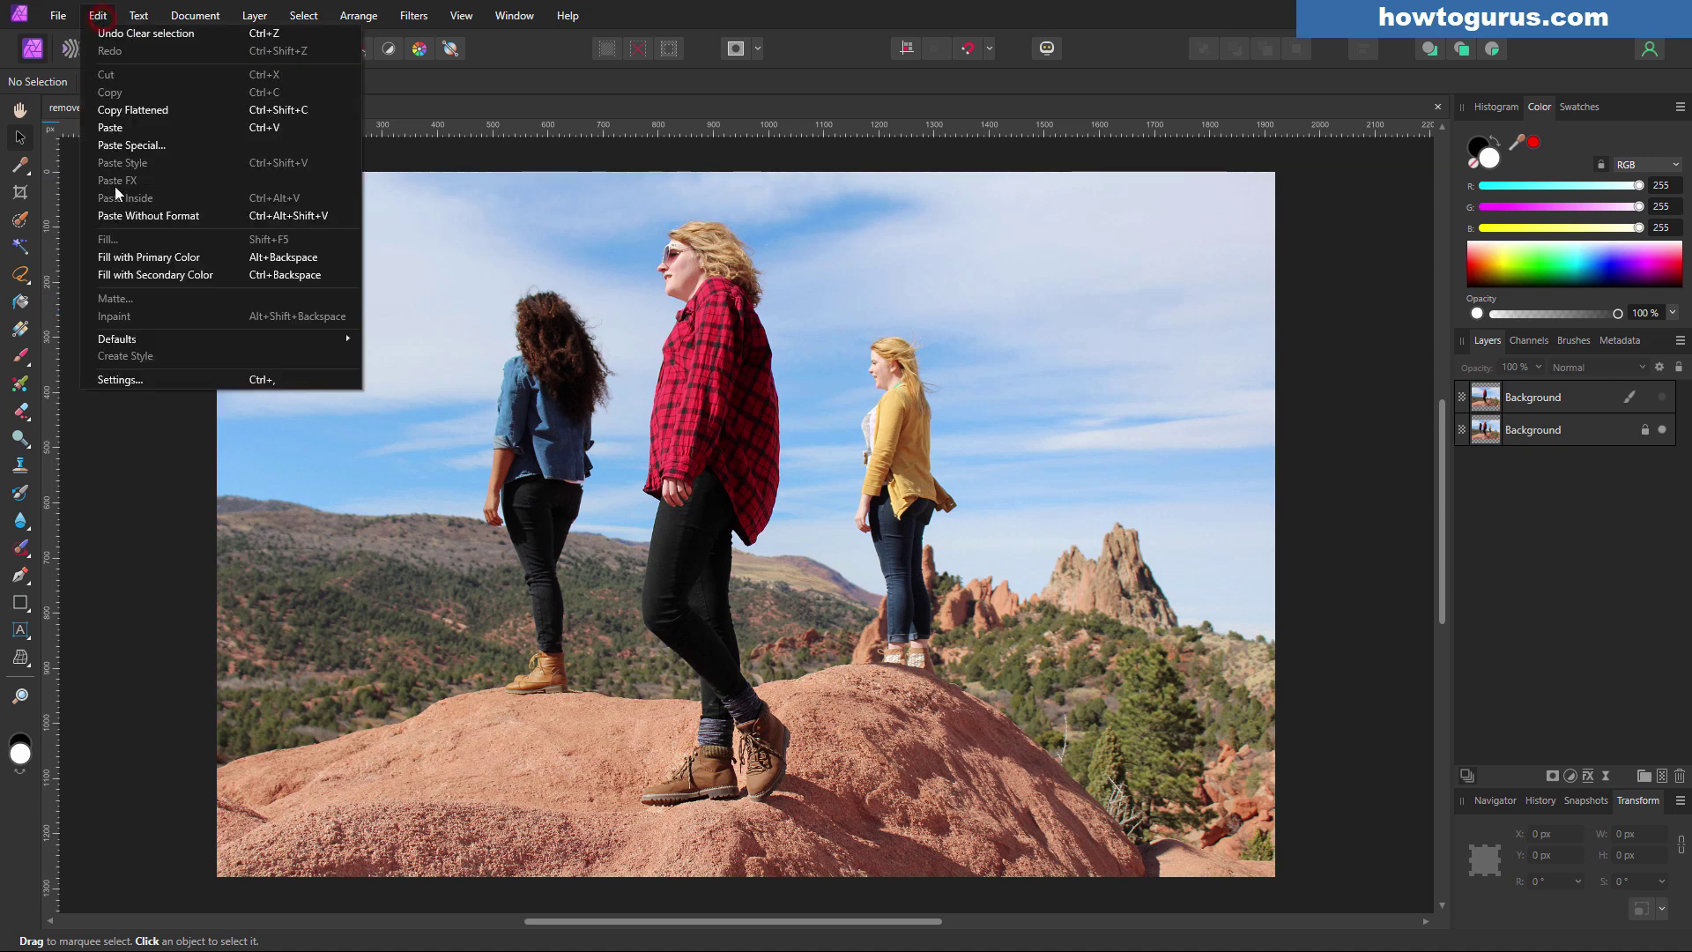
left_click(162, 440)
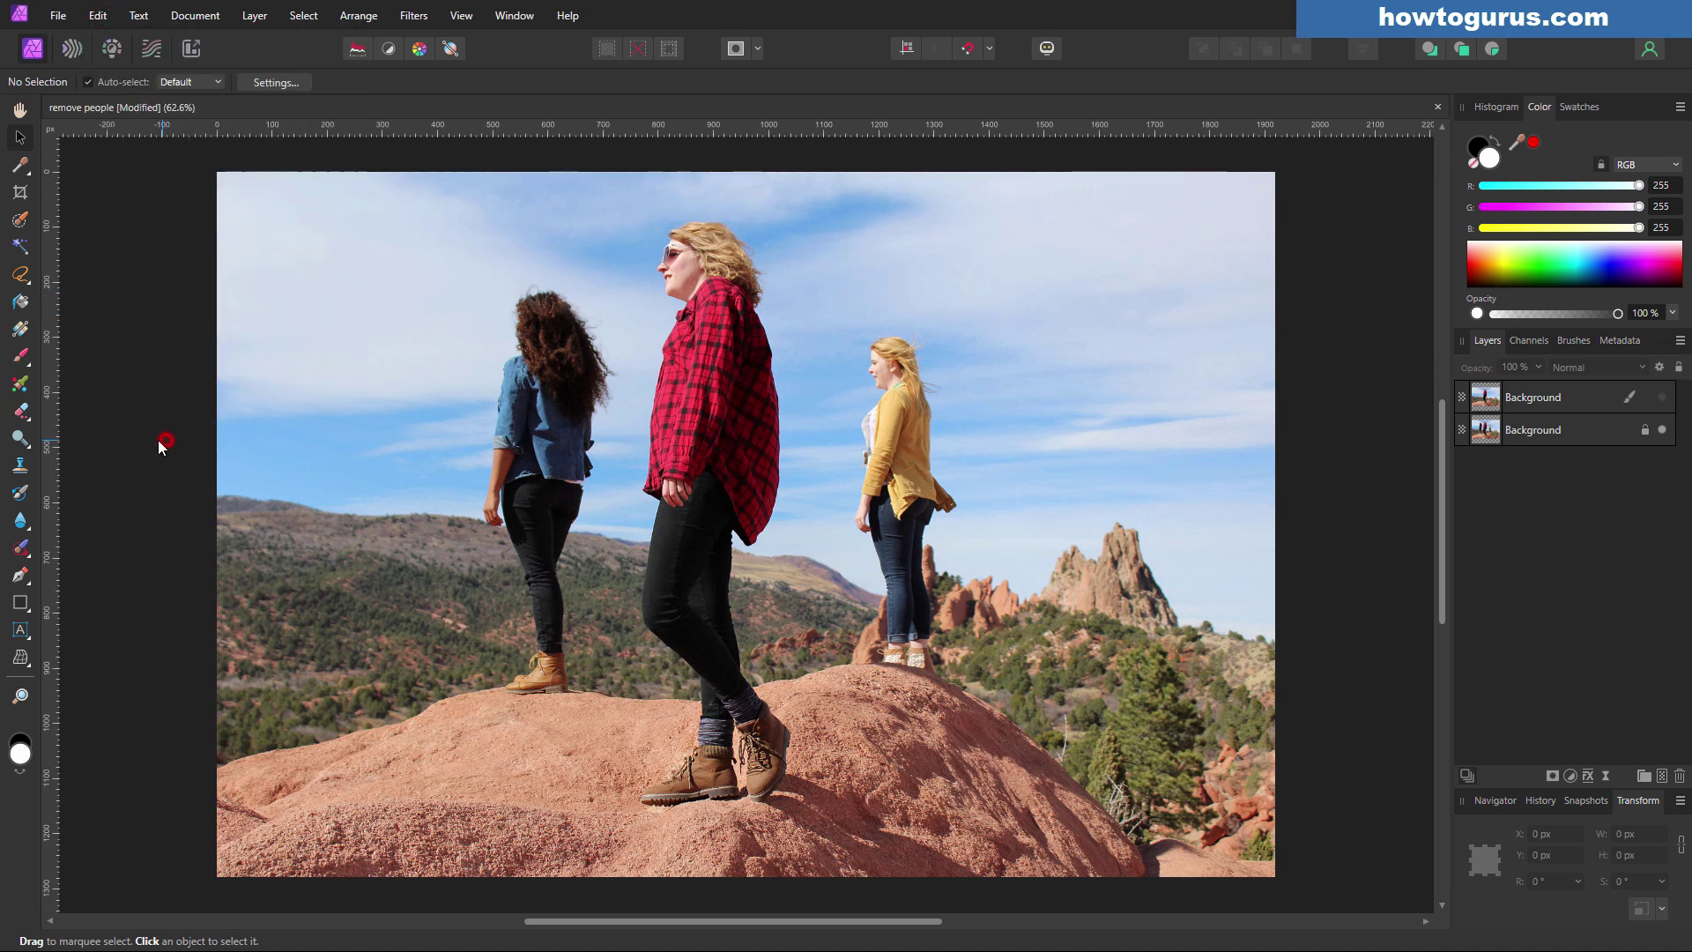
left_click(1663, 397)
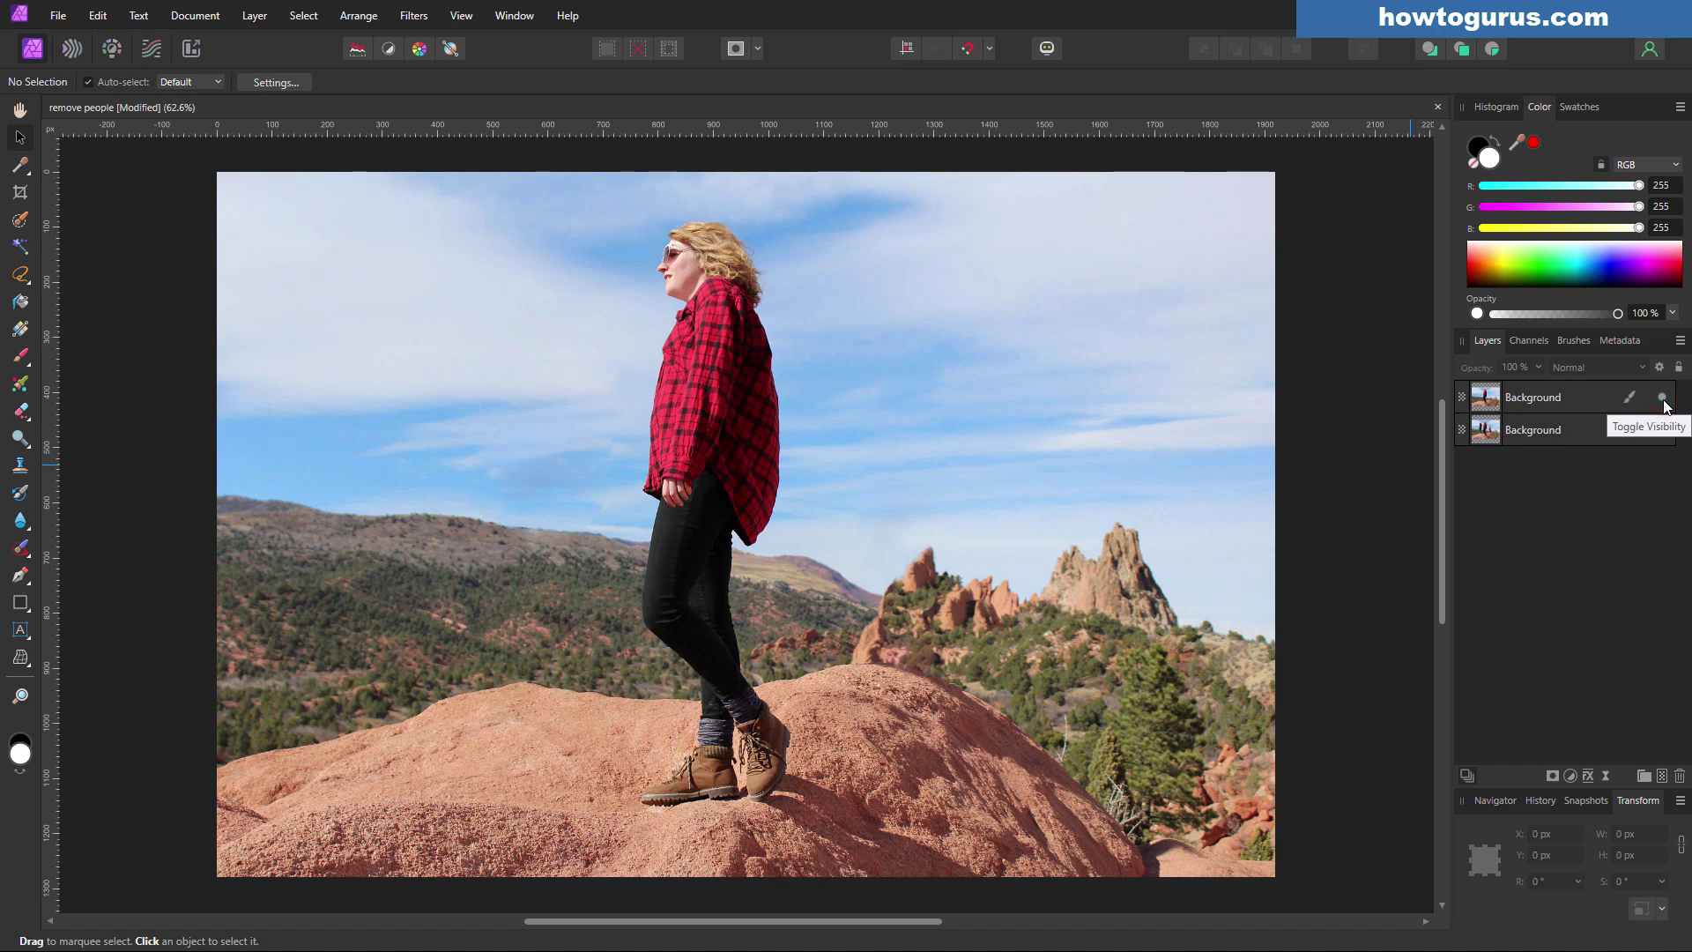
left_click(1663, 401)
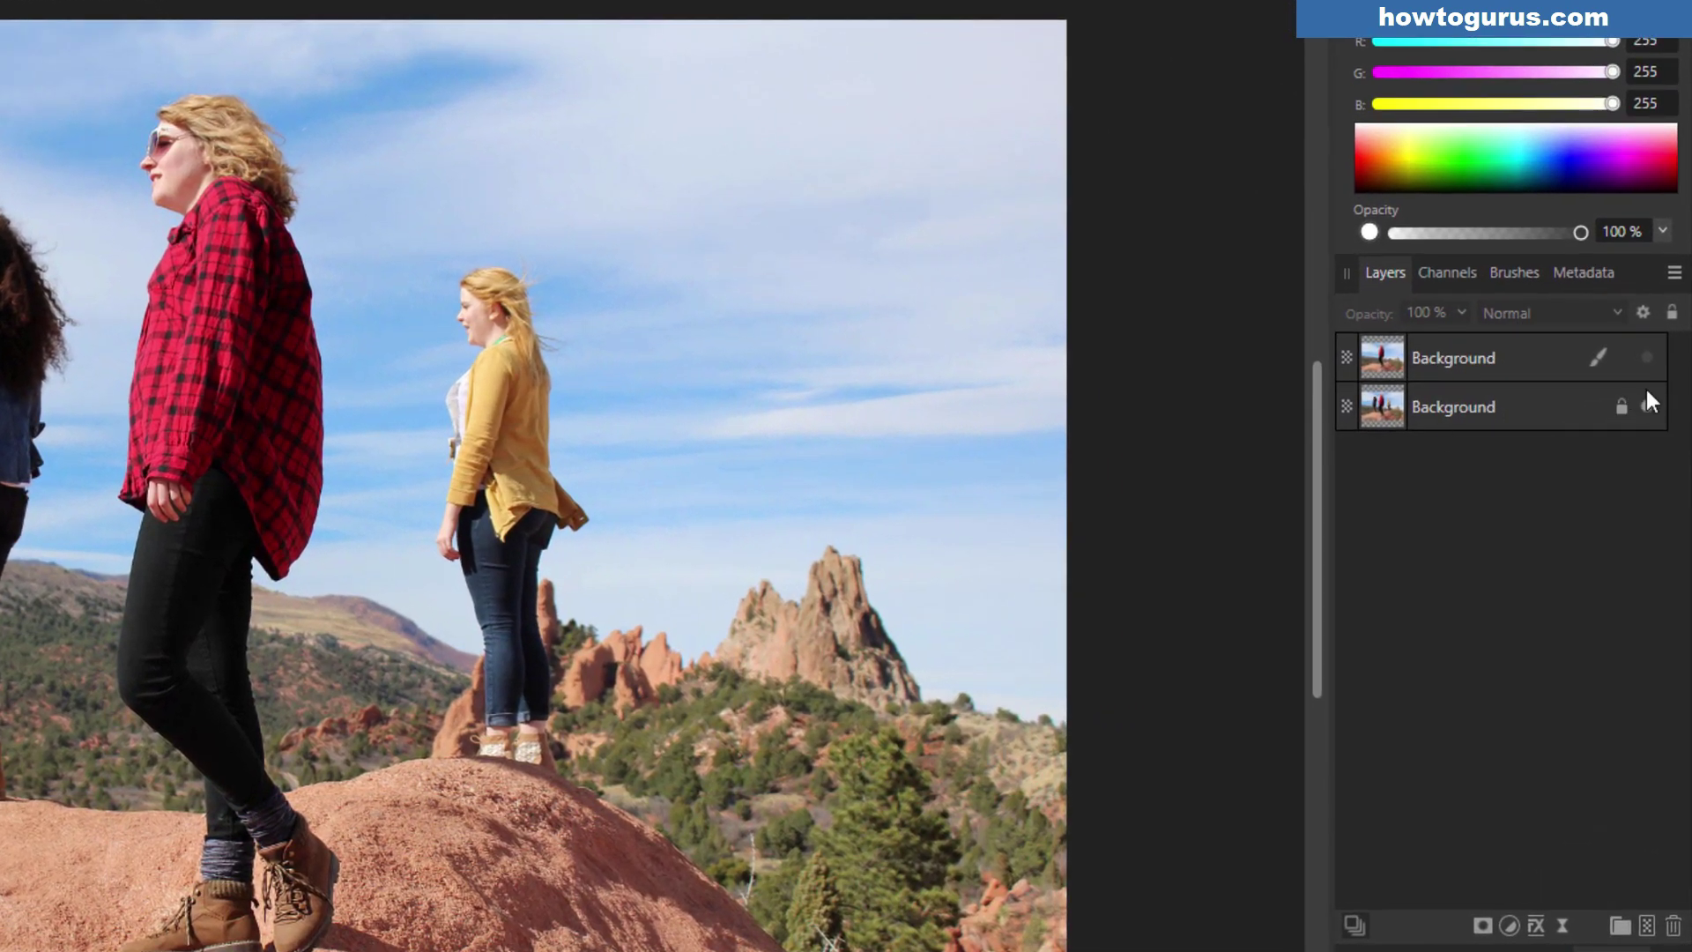
Delete the upper, already retouched Background layer.
left_click(1547, 357)
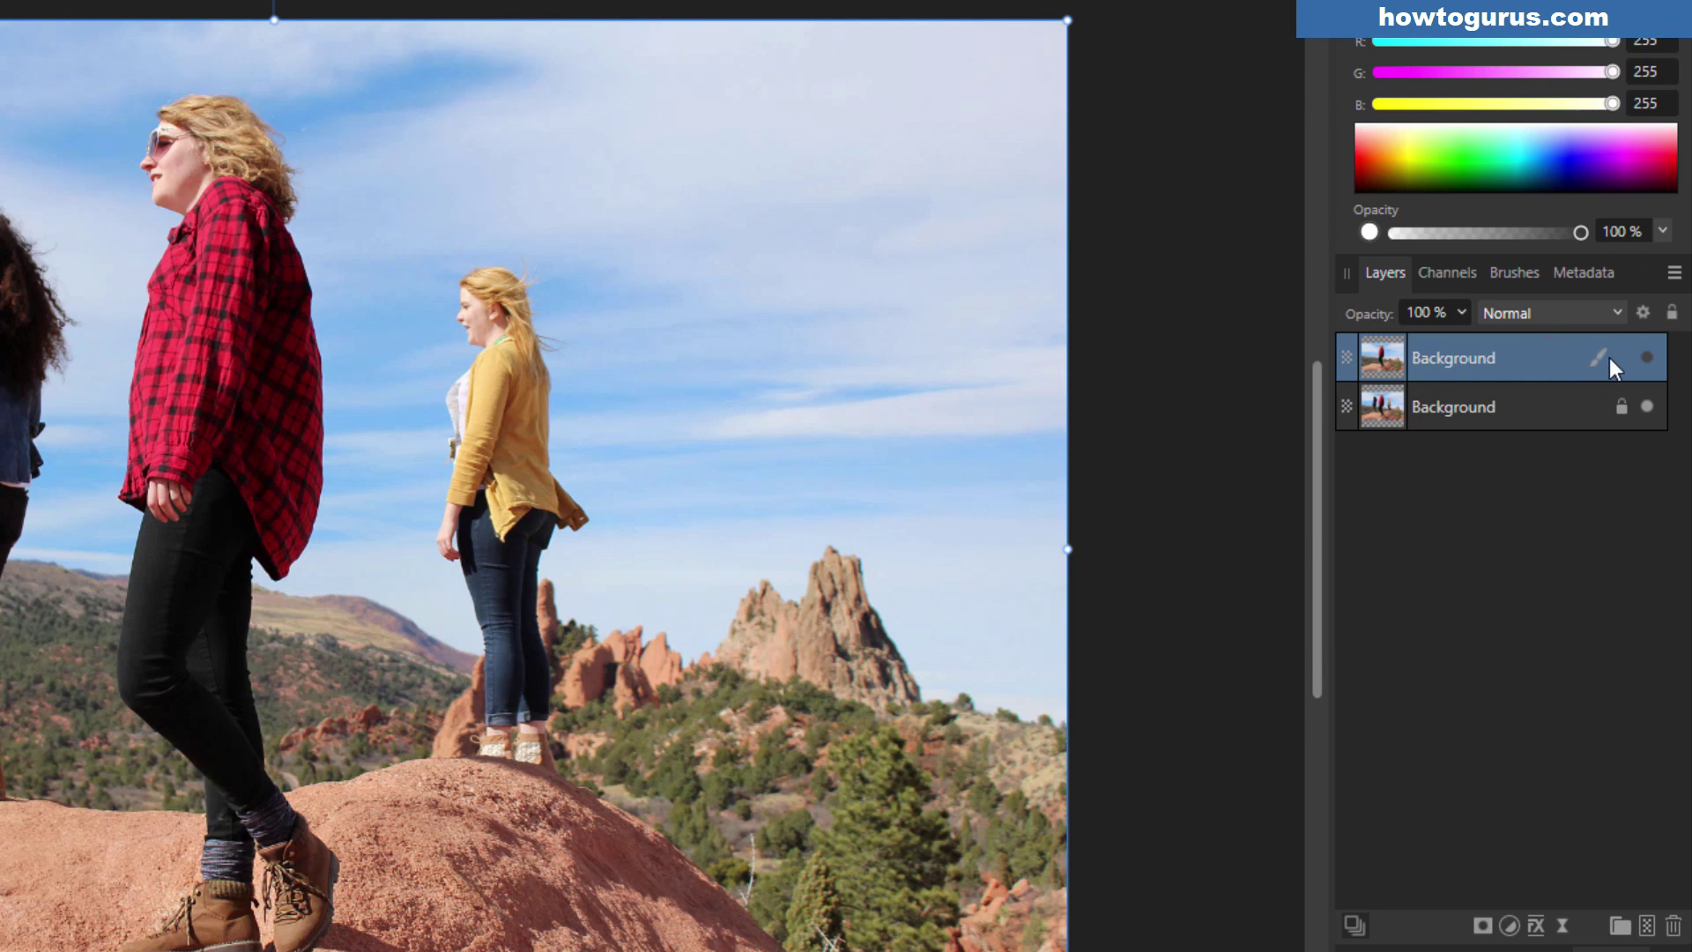
key("Delete")
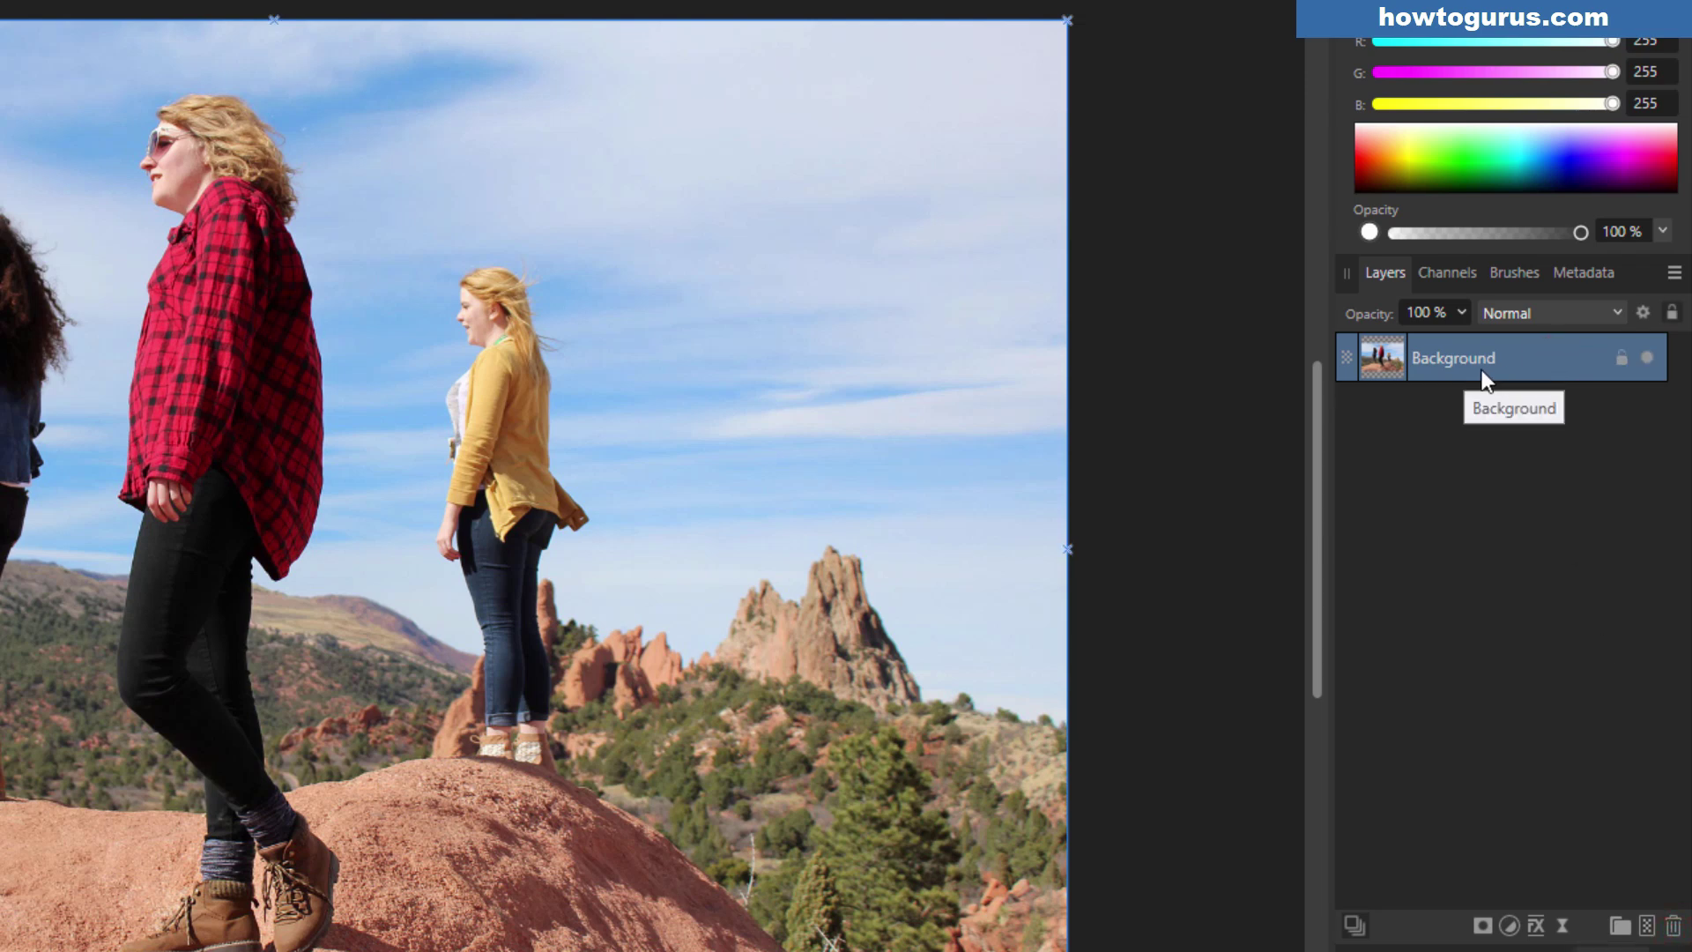
Duplicate the locked Background layer and hide the original beneath the copy.
right_click(1461, 361)
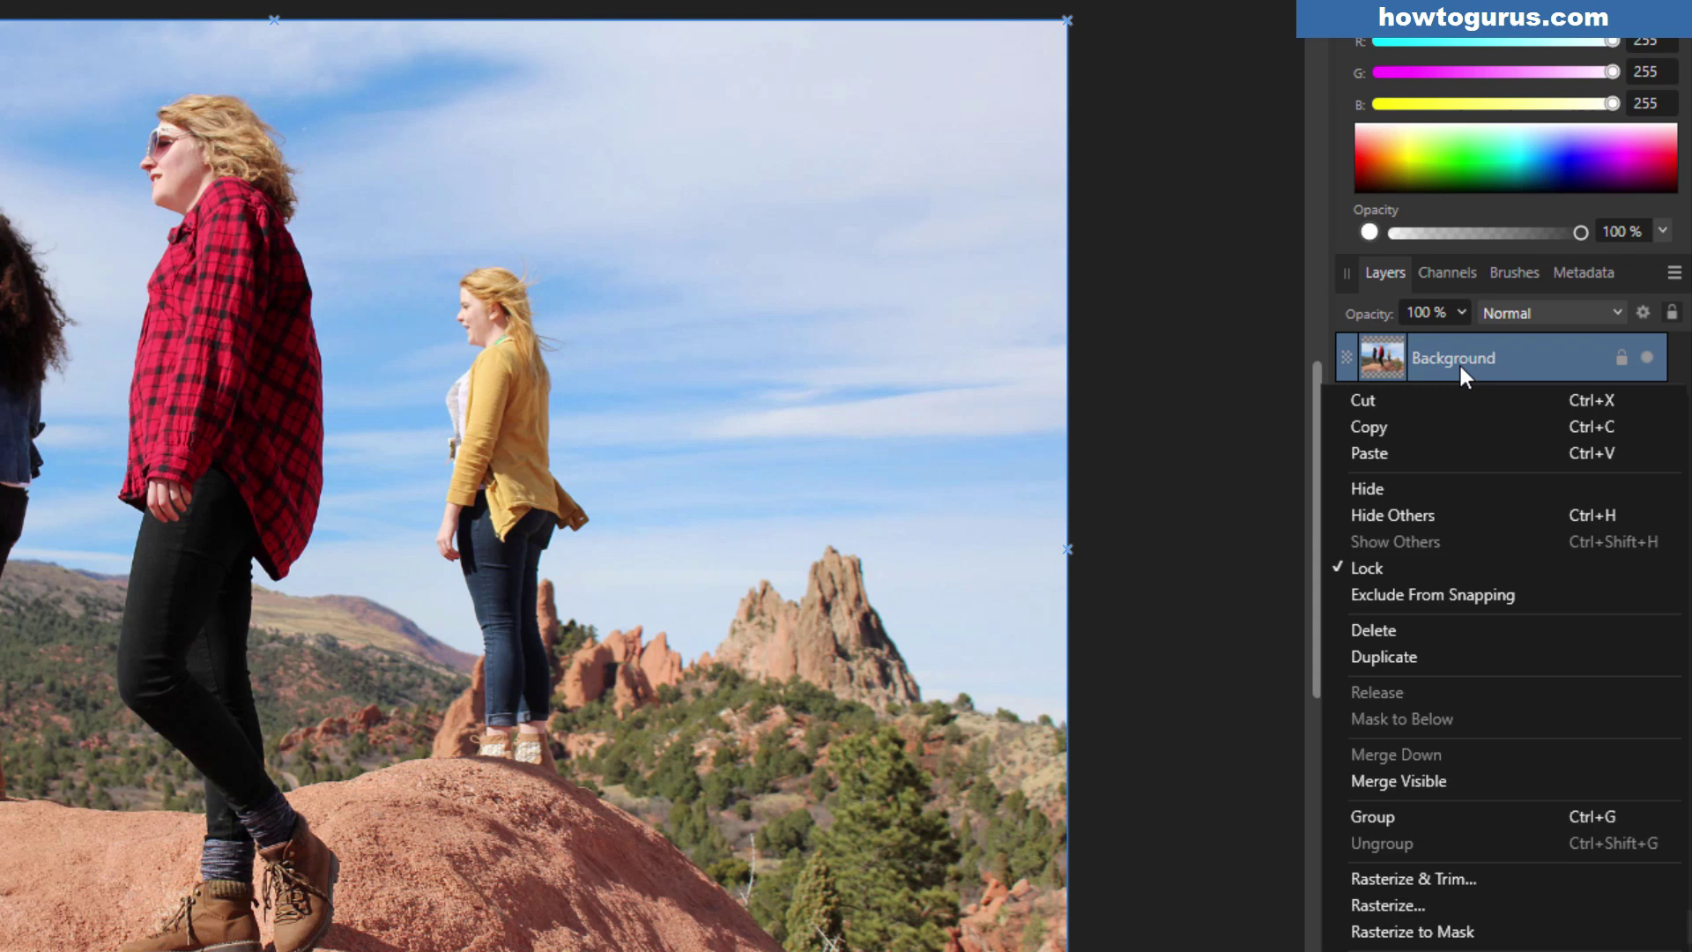
left_click(1434, 657)
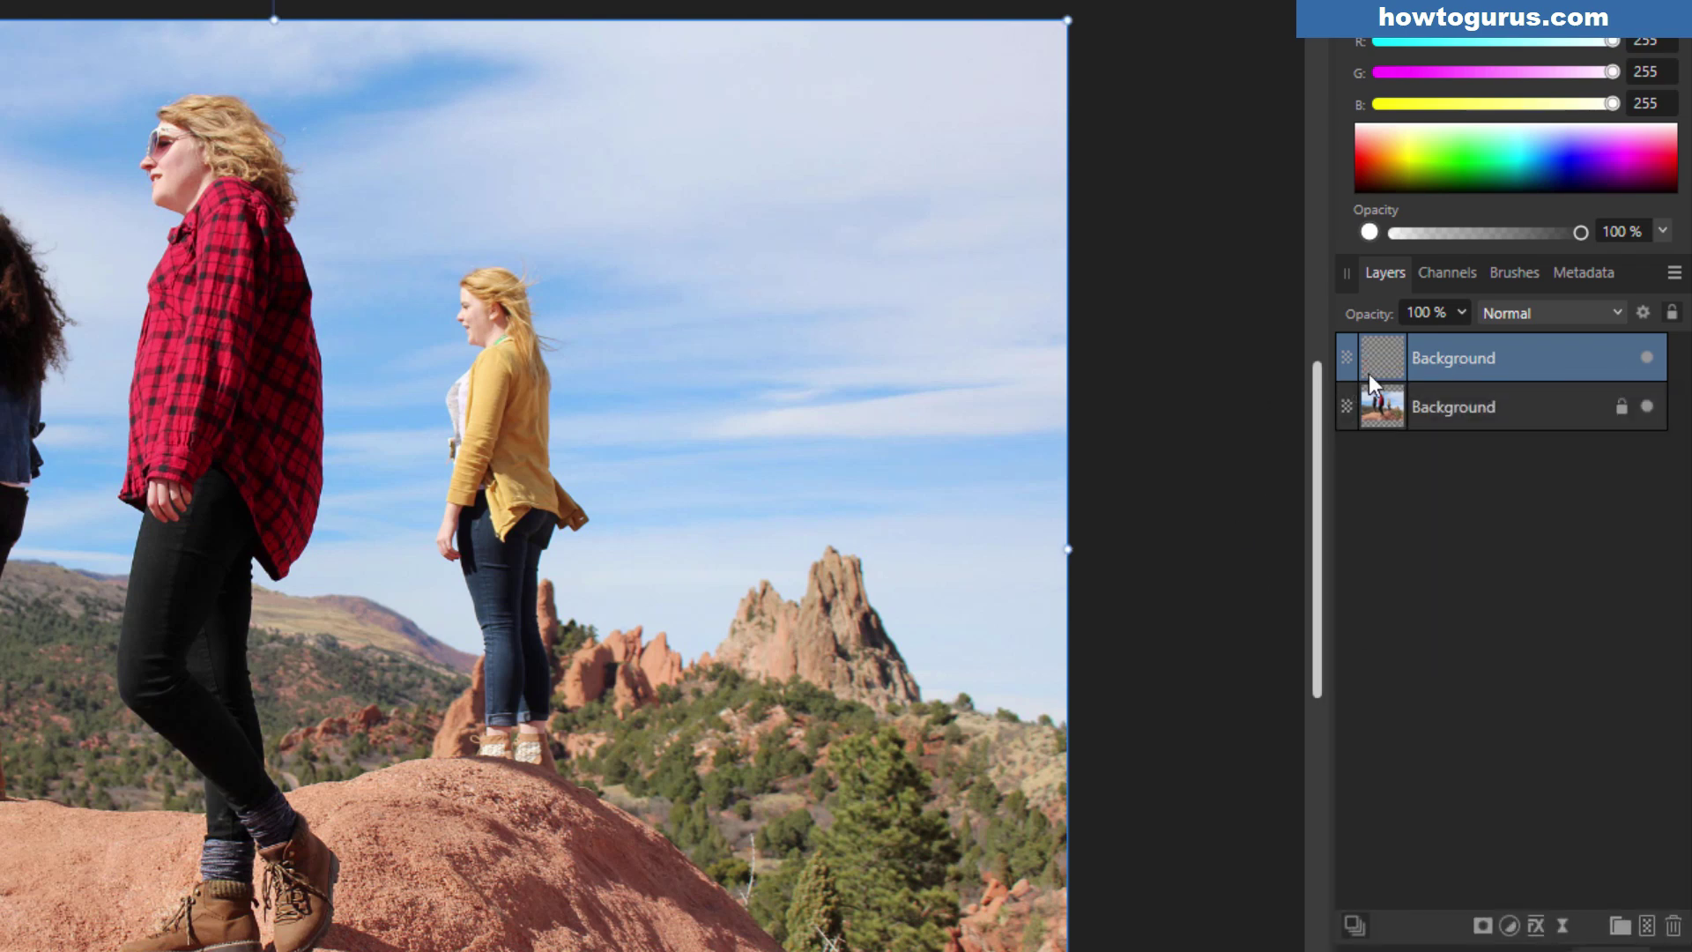
left_click(1648, 407)
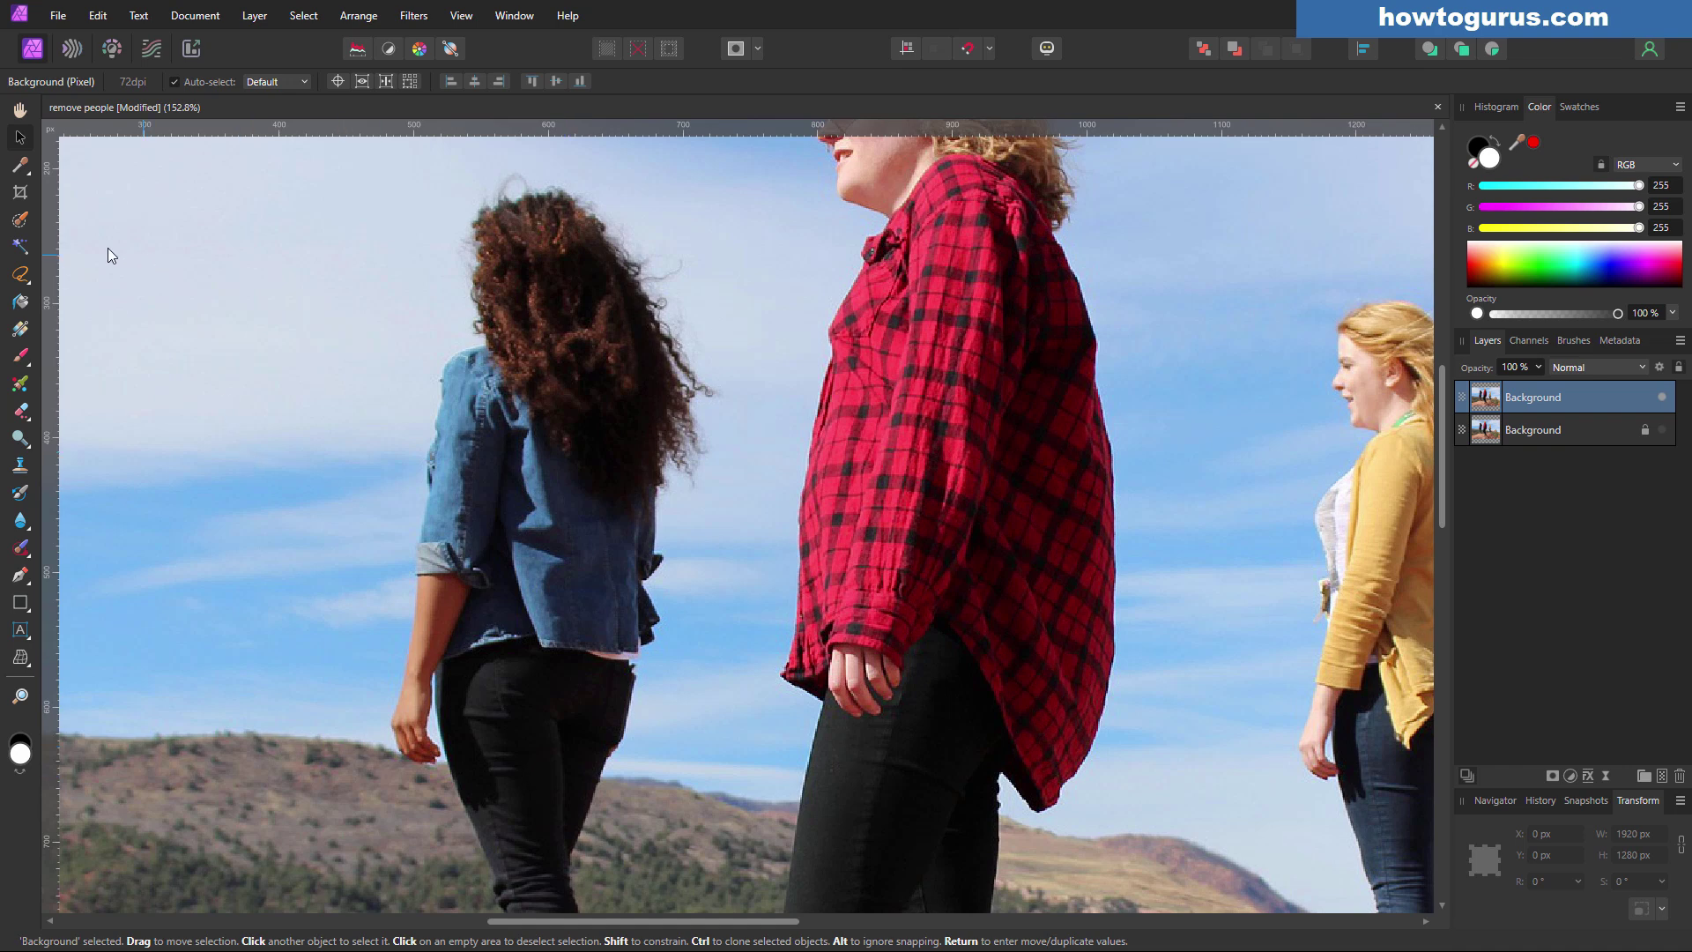
Outline the dark-haired woman from her head to just below the ridge line with a freehand selection about 273 × 461 px and inpaint it.
left_click(22, 274)
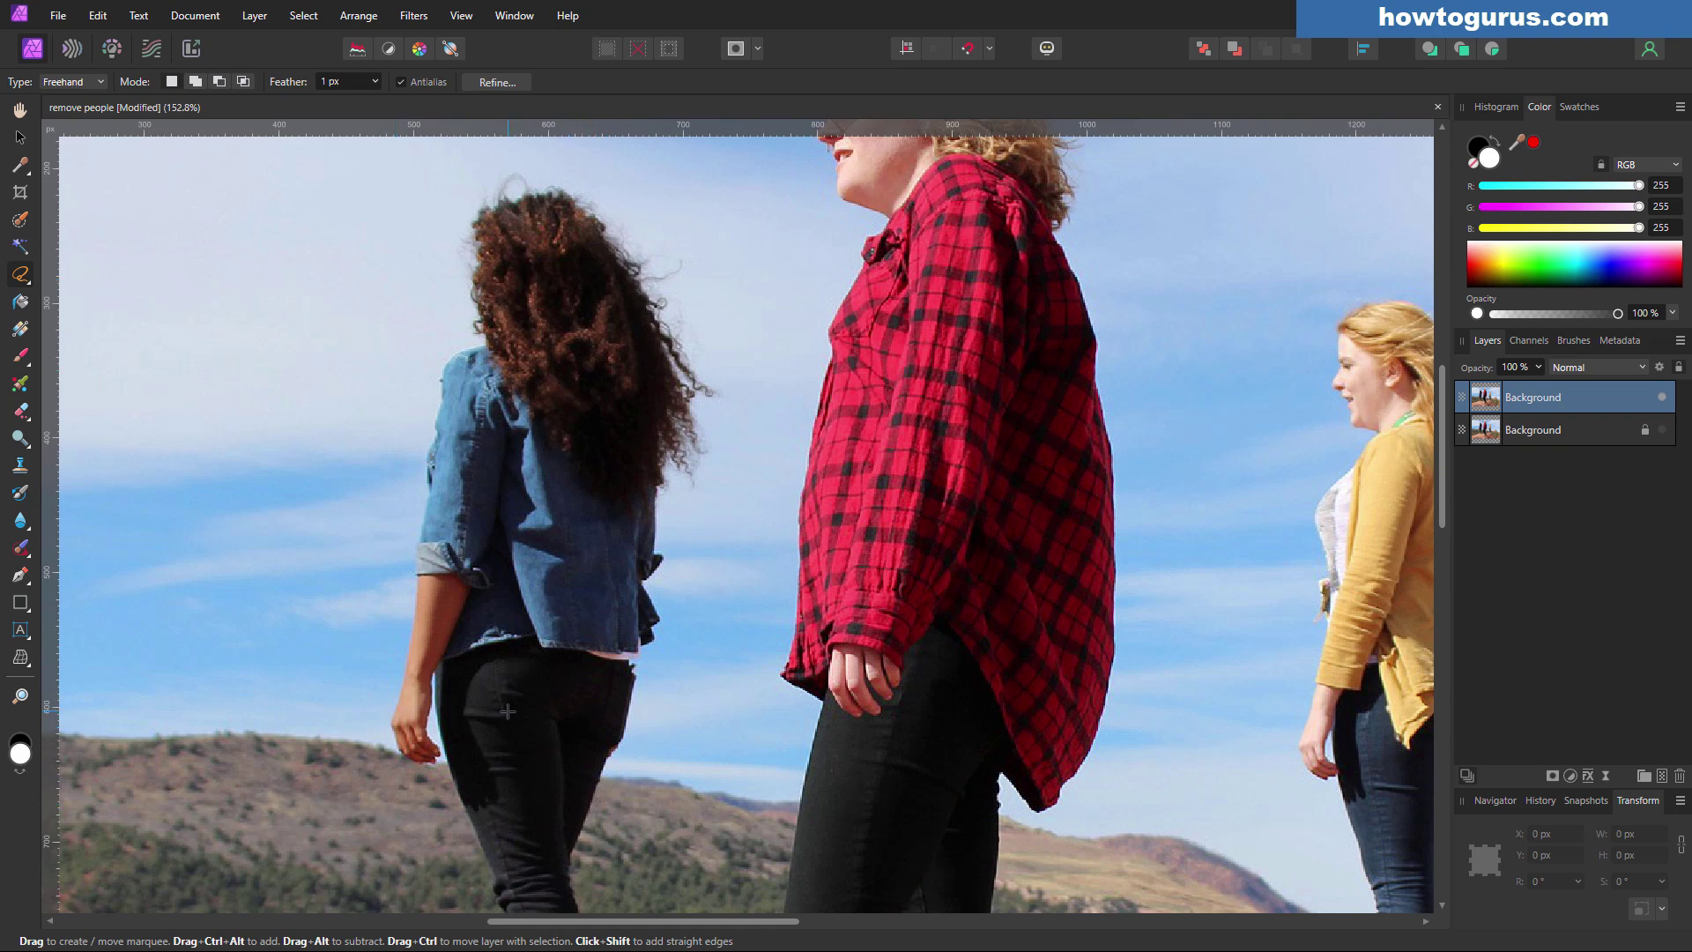
left_click_drag(580, 177, 530, 160)
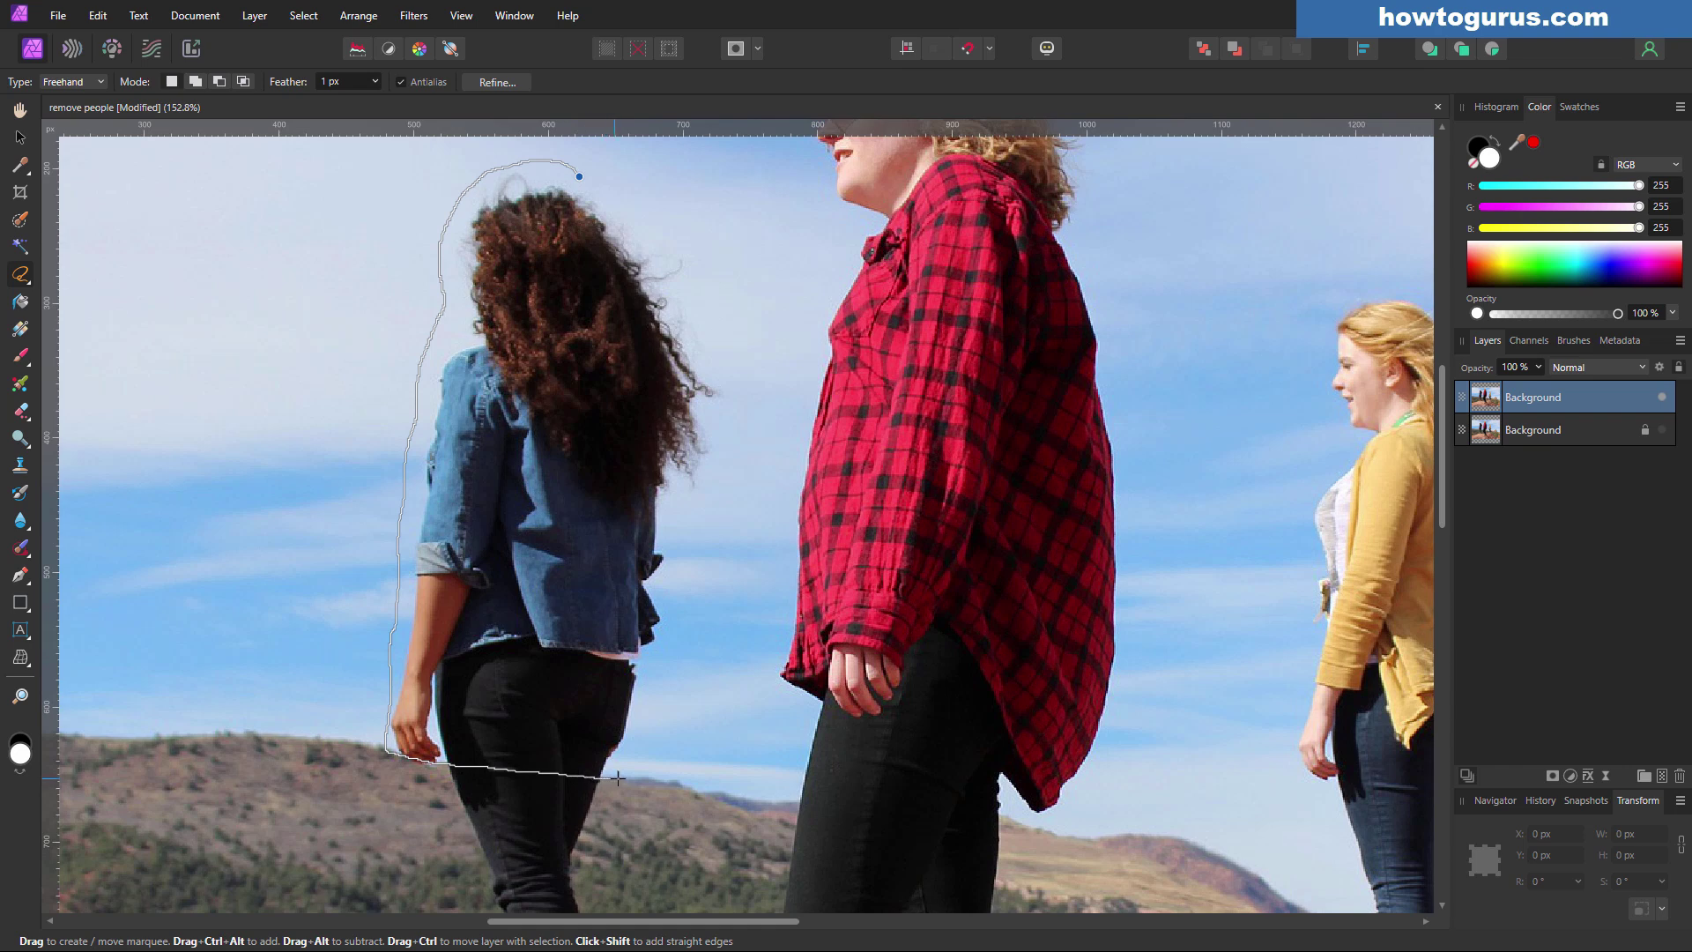
mouse_move(731, 554)
left_mouse_down()
mouse_move(751, 474)
mouse_move(739, 378)
mouse_move(723, 293)
mouse_move(670, 226)
left_mouse_up()
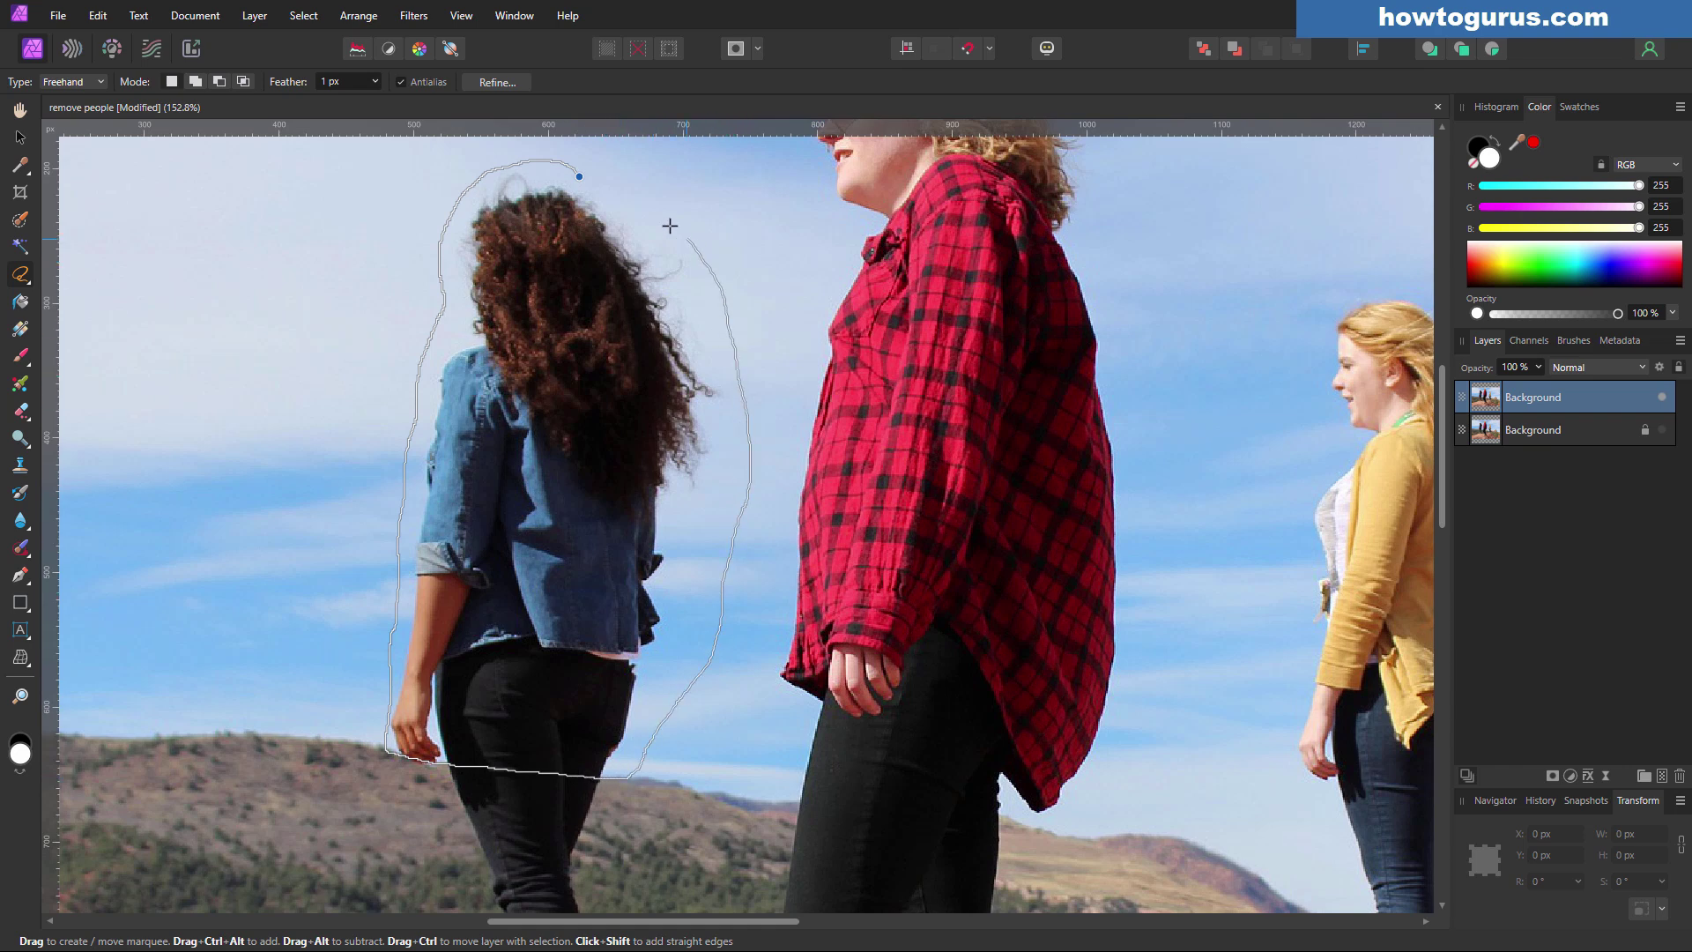
left_click_drag(579, 176, 573, 173)
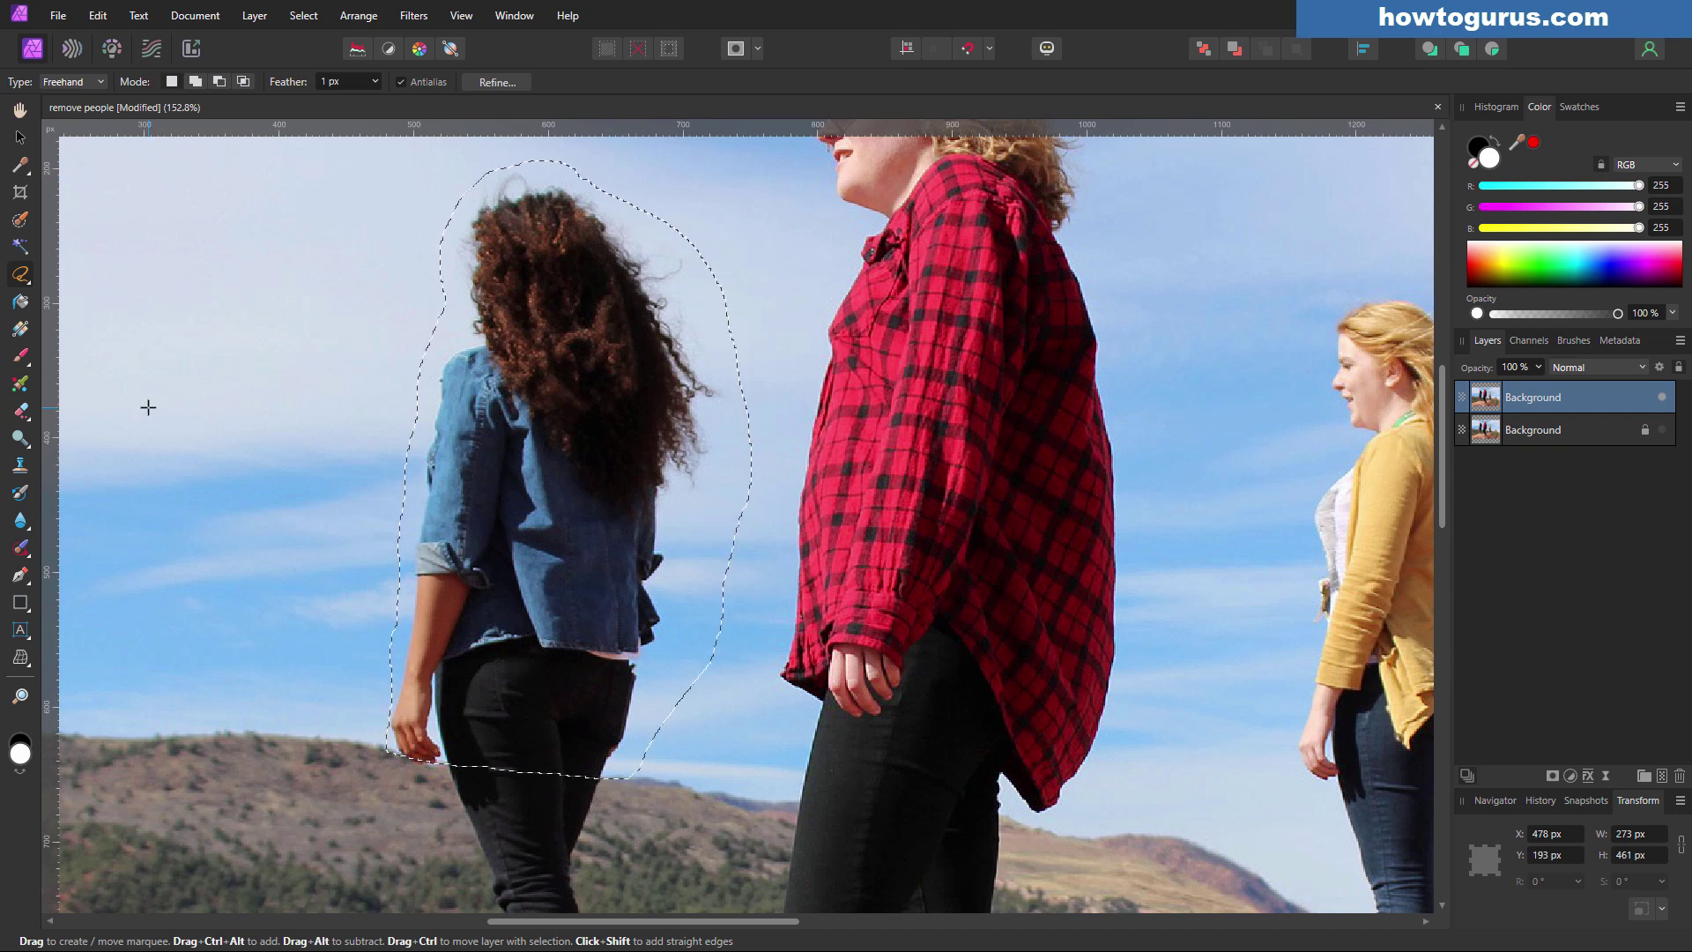
left_click(97, 17)
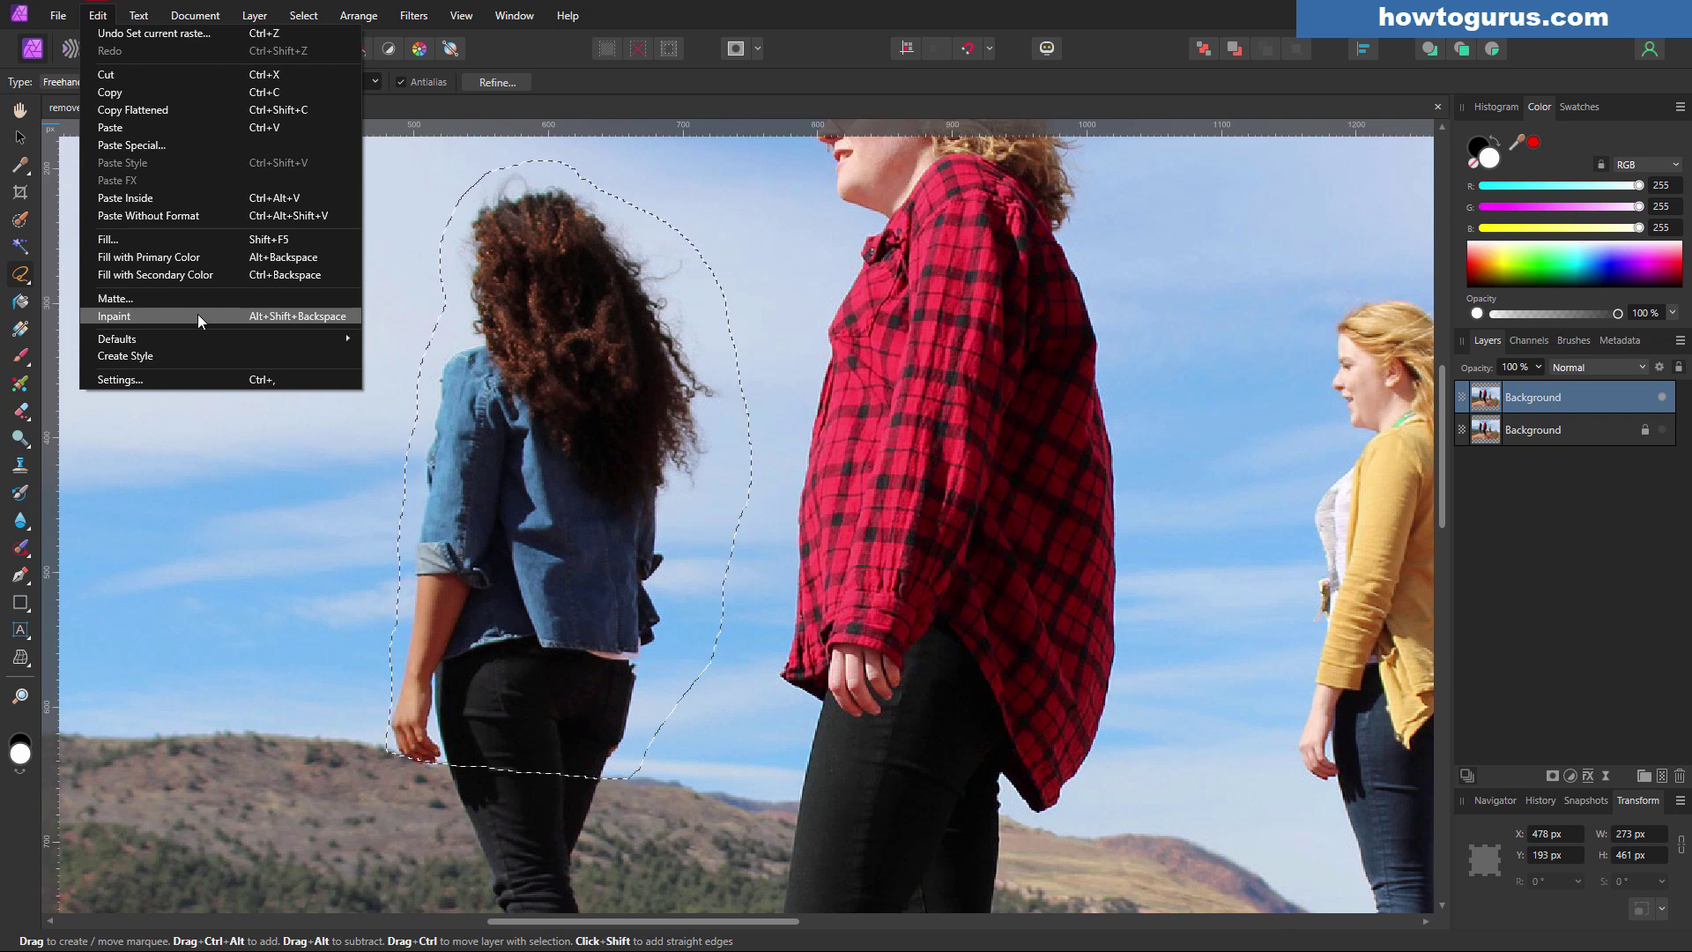
left_click(135, 316)
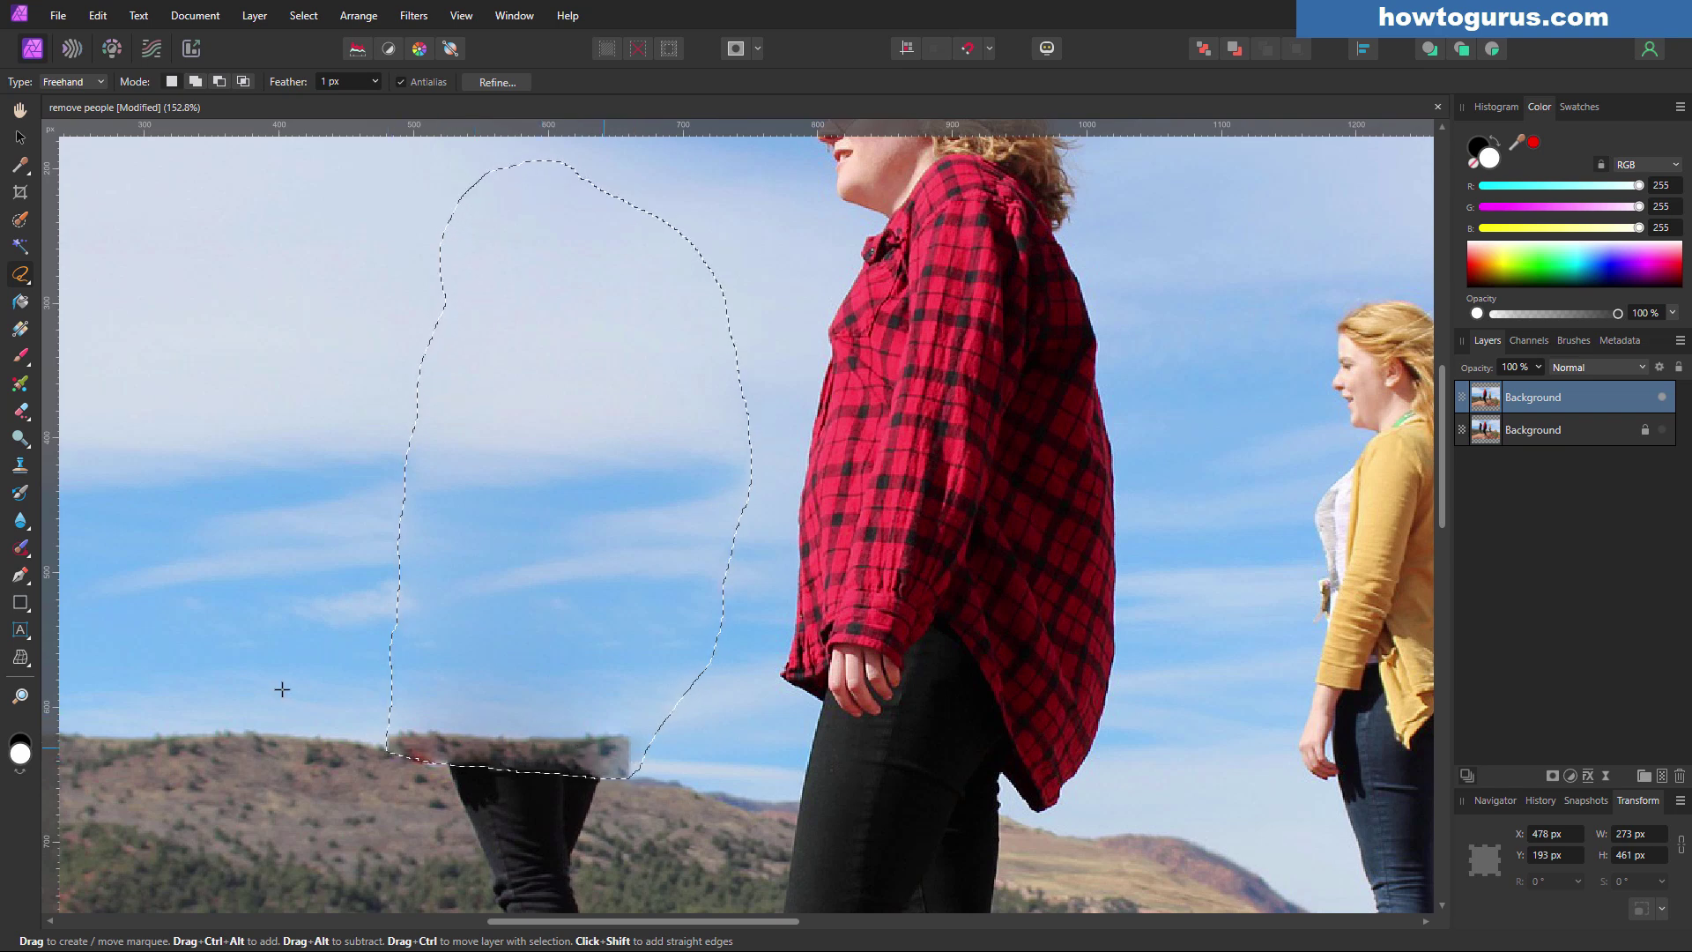
With the Clone Brush at 65 px width, clone nearby sky over the dark smudge along the lower edge of the selection.
left_click(20, 464)
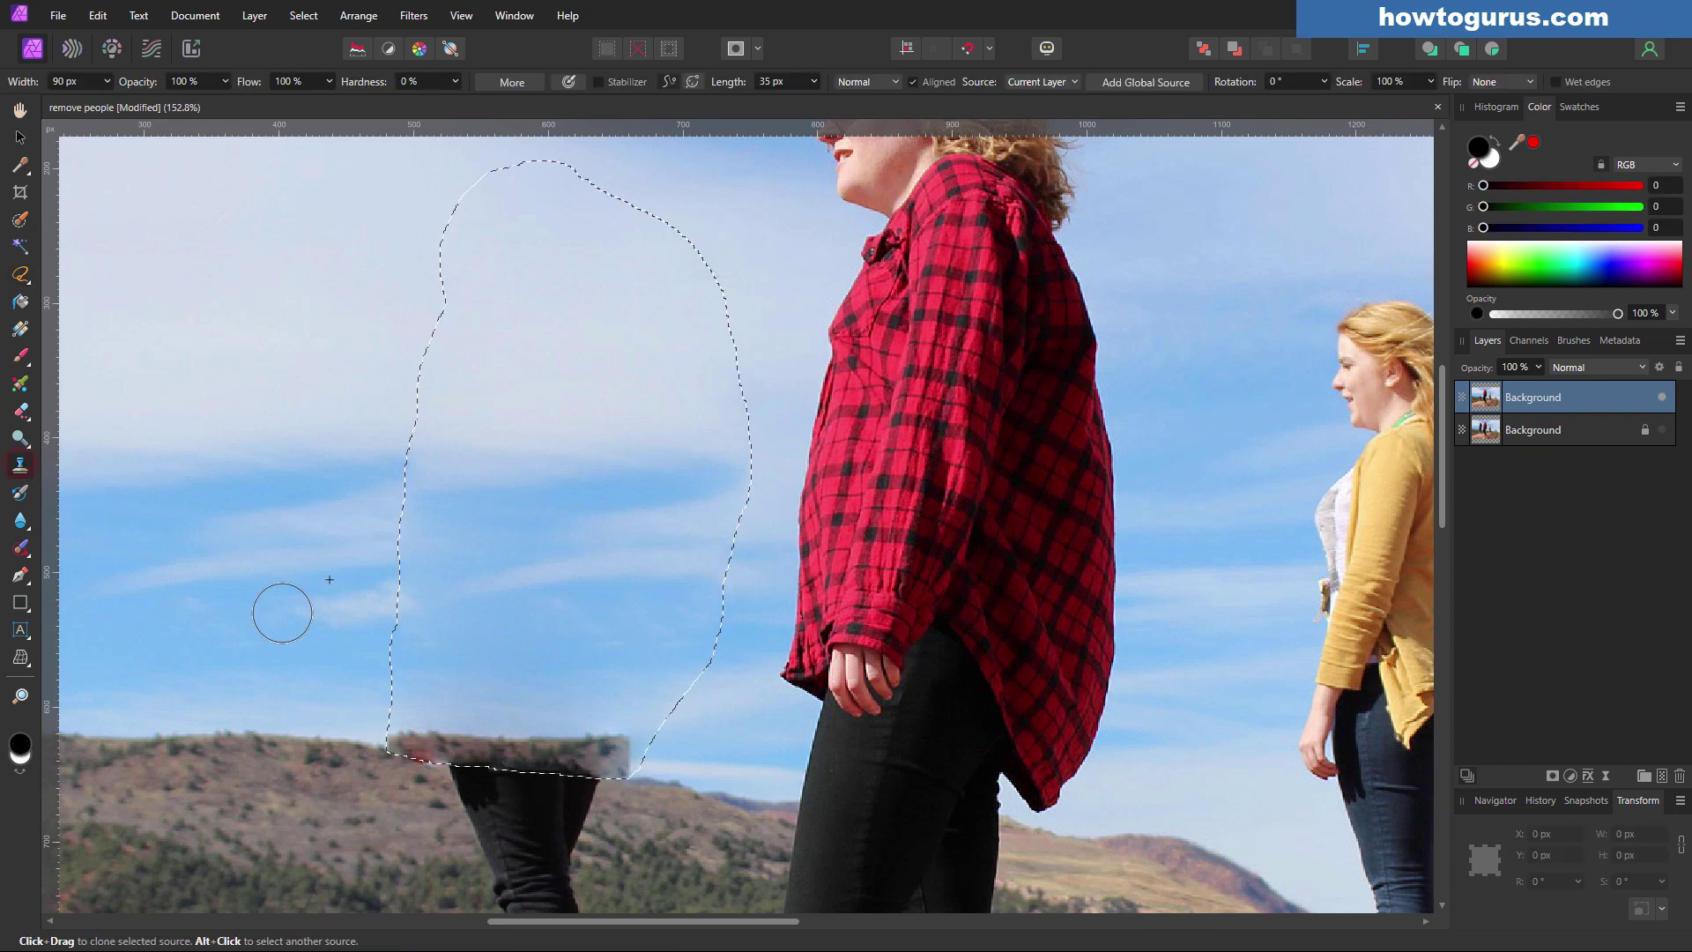
key("bracketleft")
key("bracketleft")
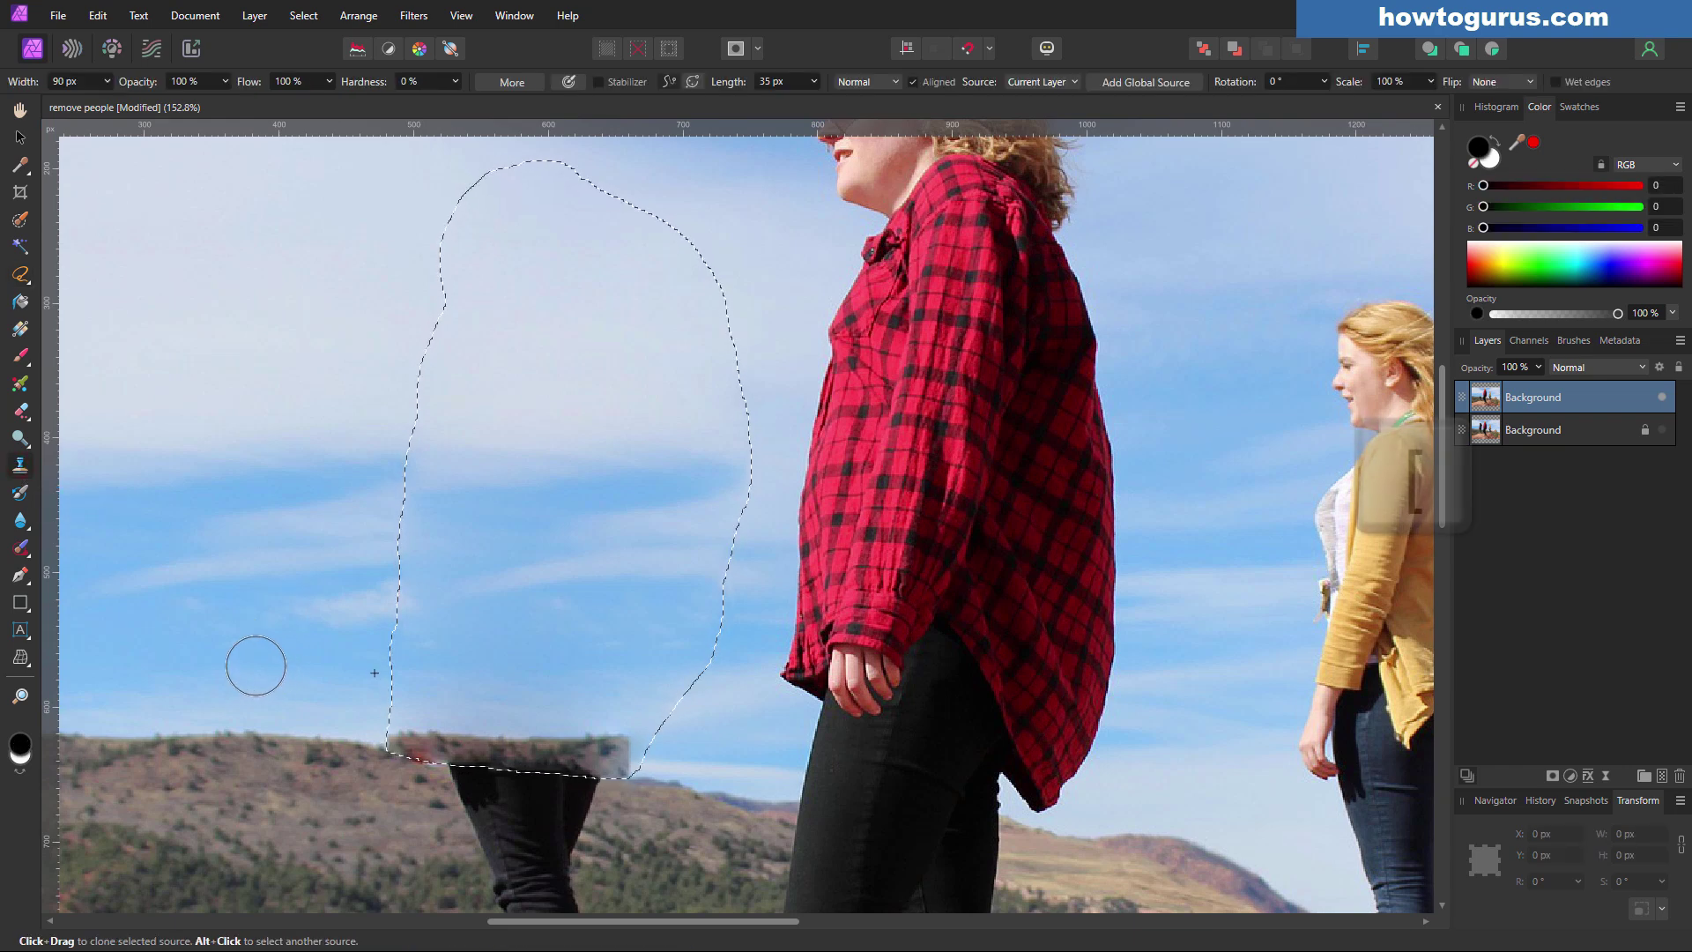
key("bracketleft")
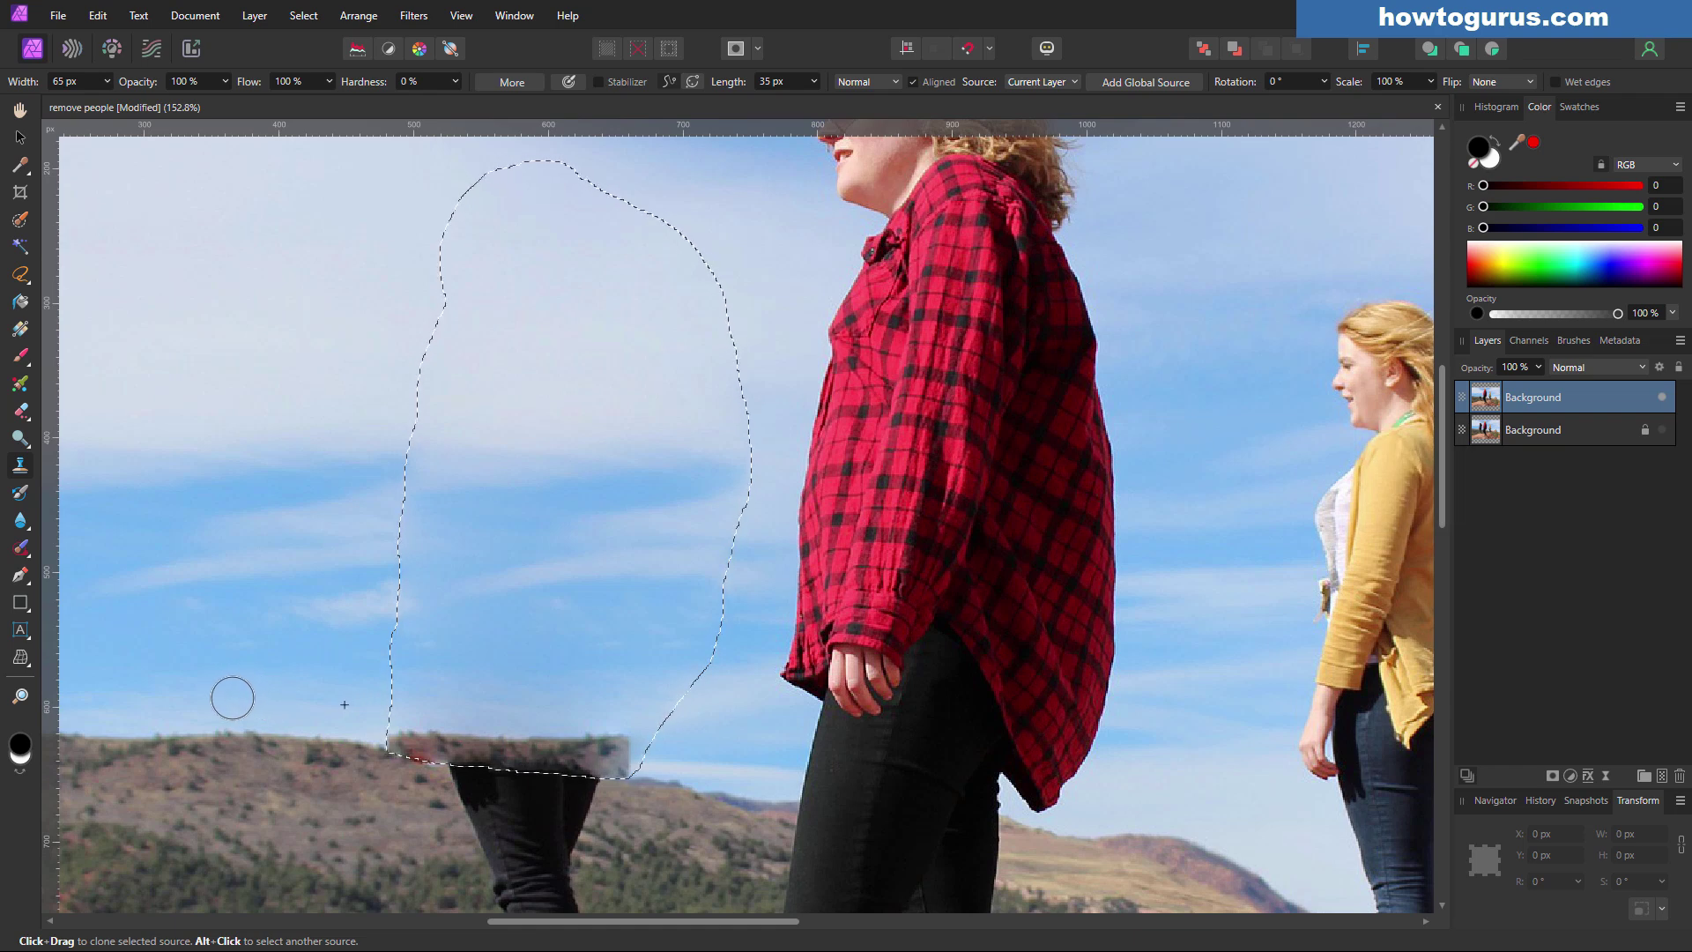
key("alt")
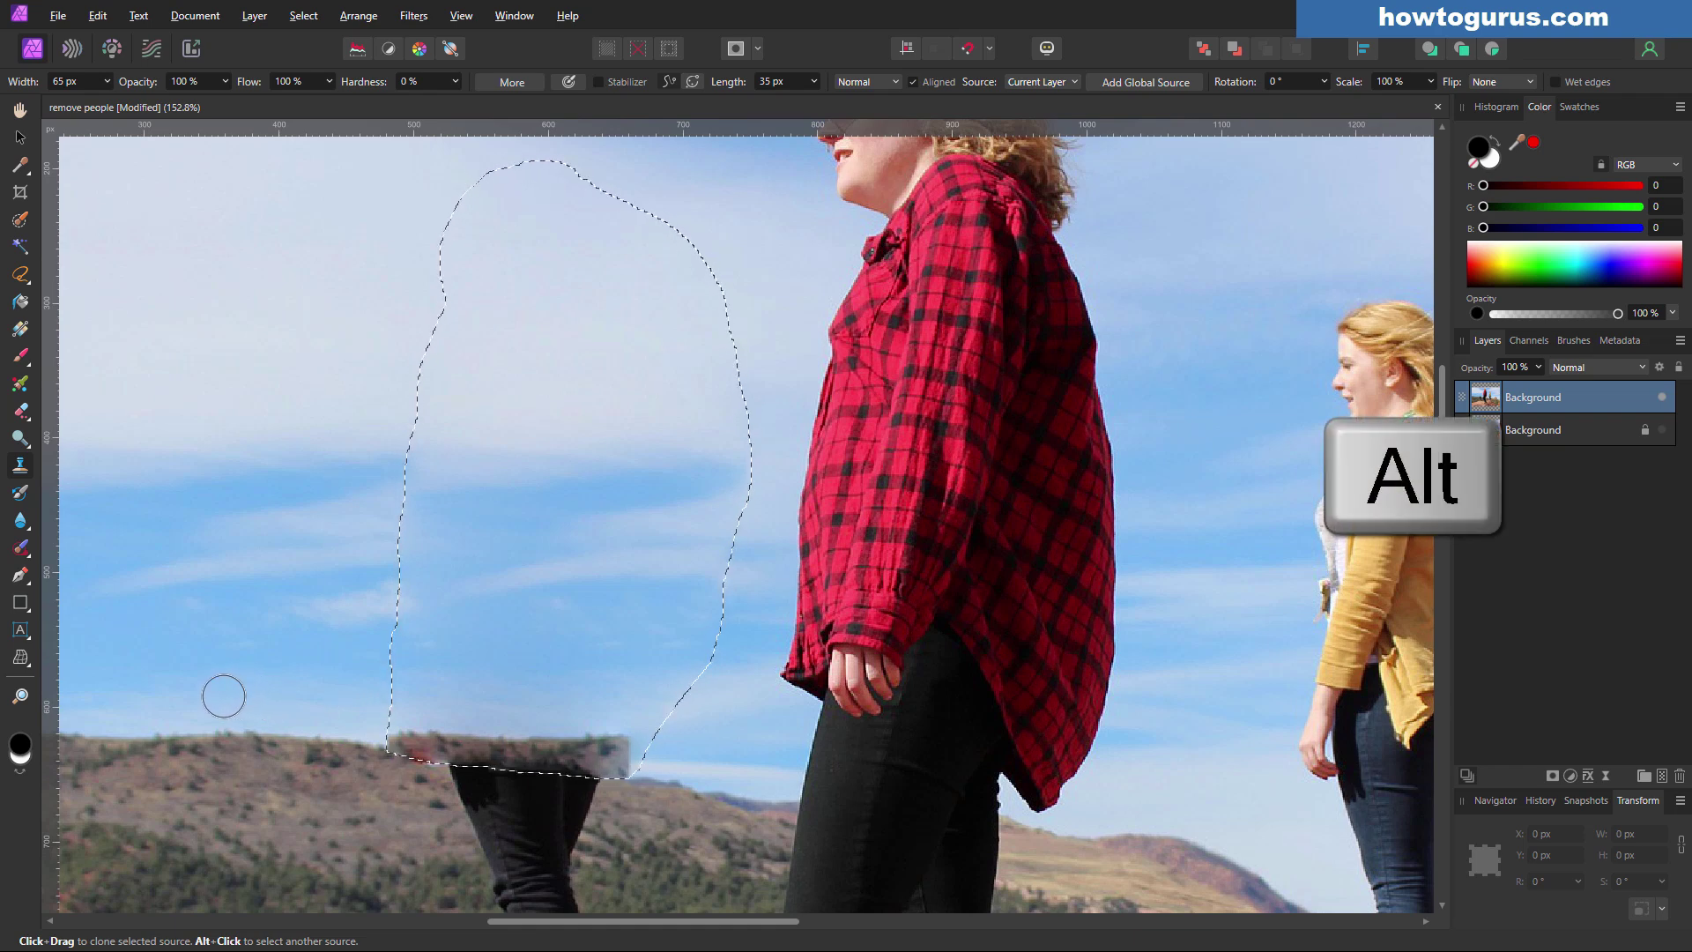
left_click(216, 695, "alt")
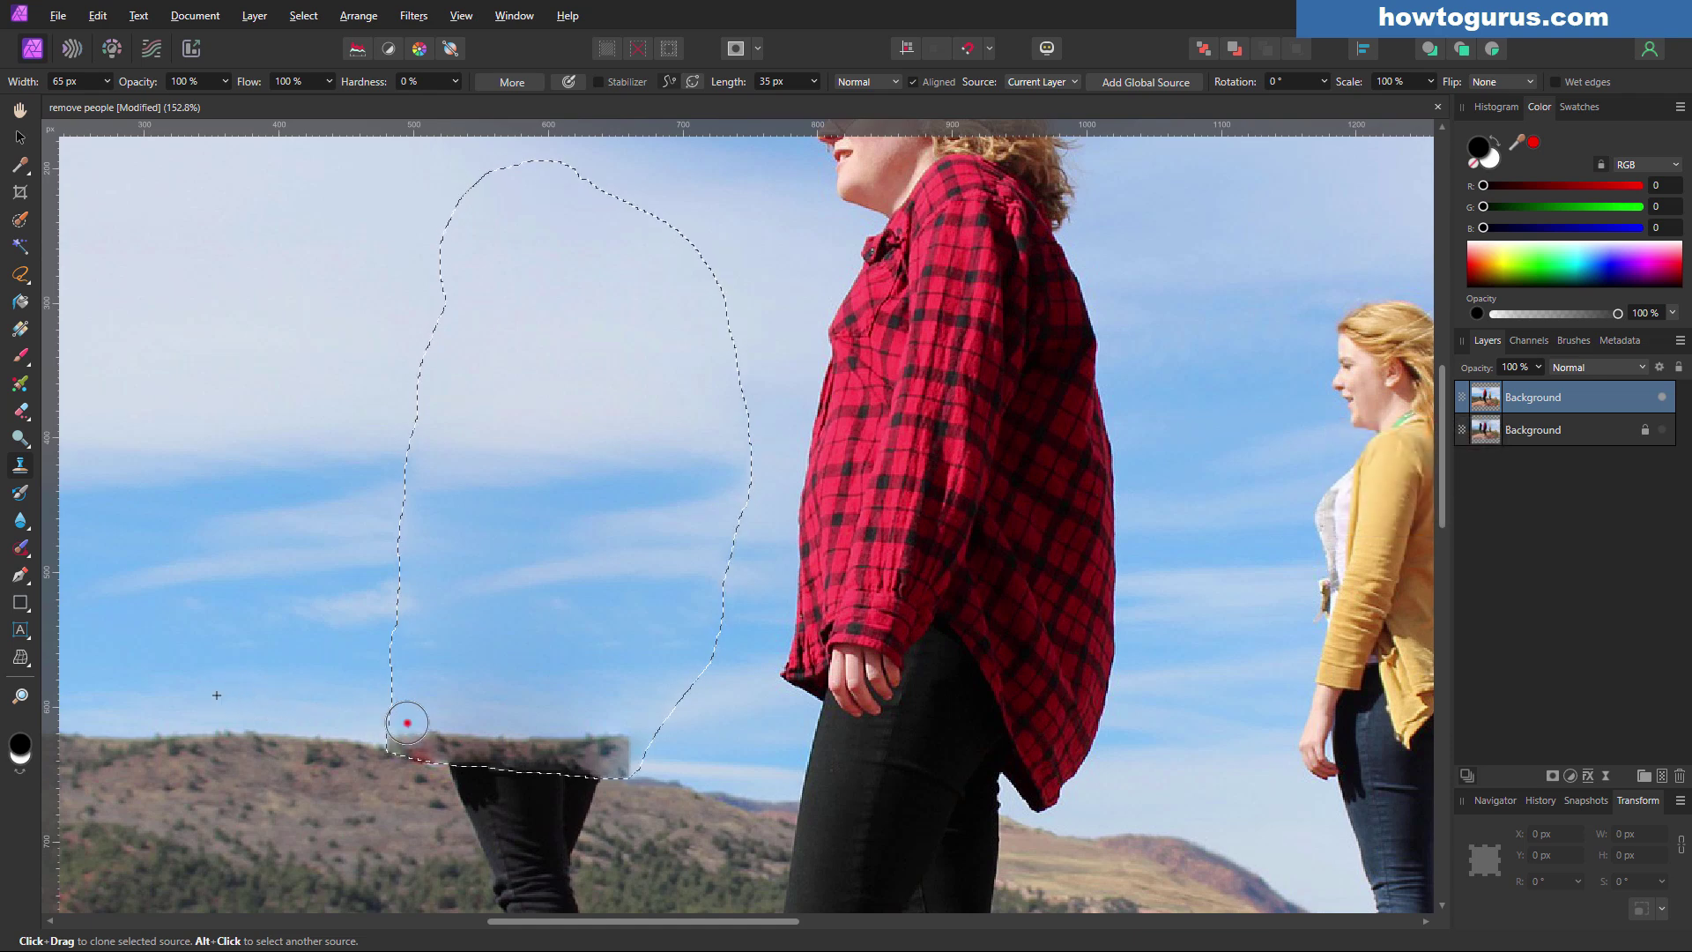
mouse_move(402, 717)
left_mouse_down()
mouse_move(439, 732)
mouse_move(410, 739)
mouse_move(596, 743)
left_mouse_up()
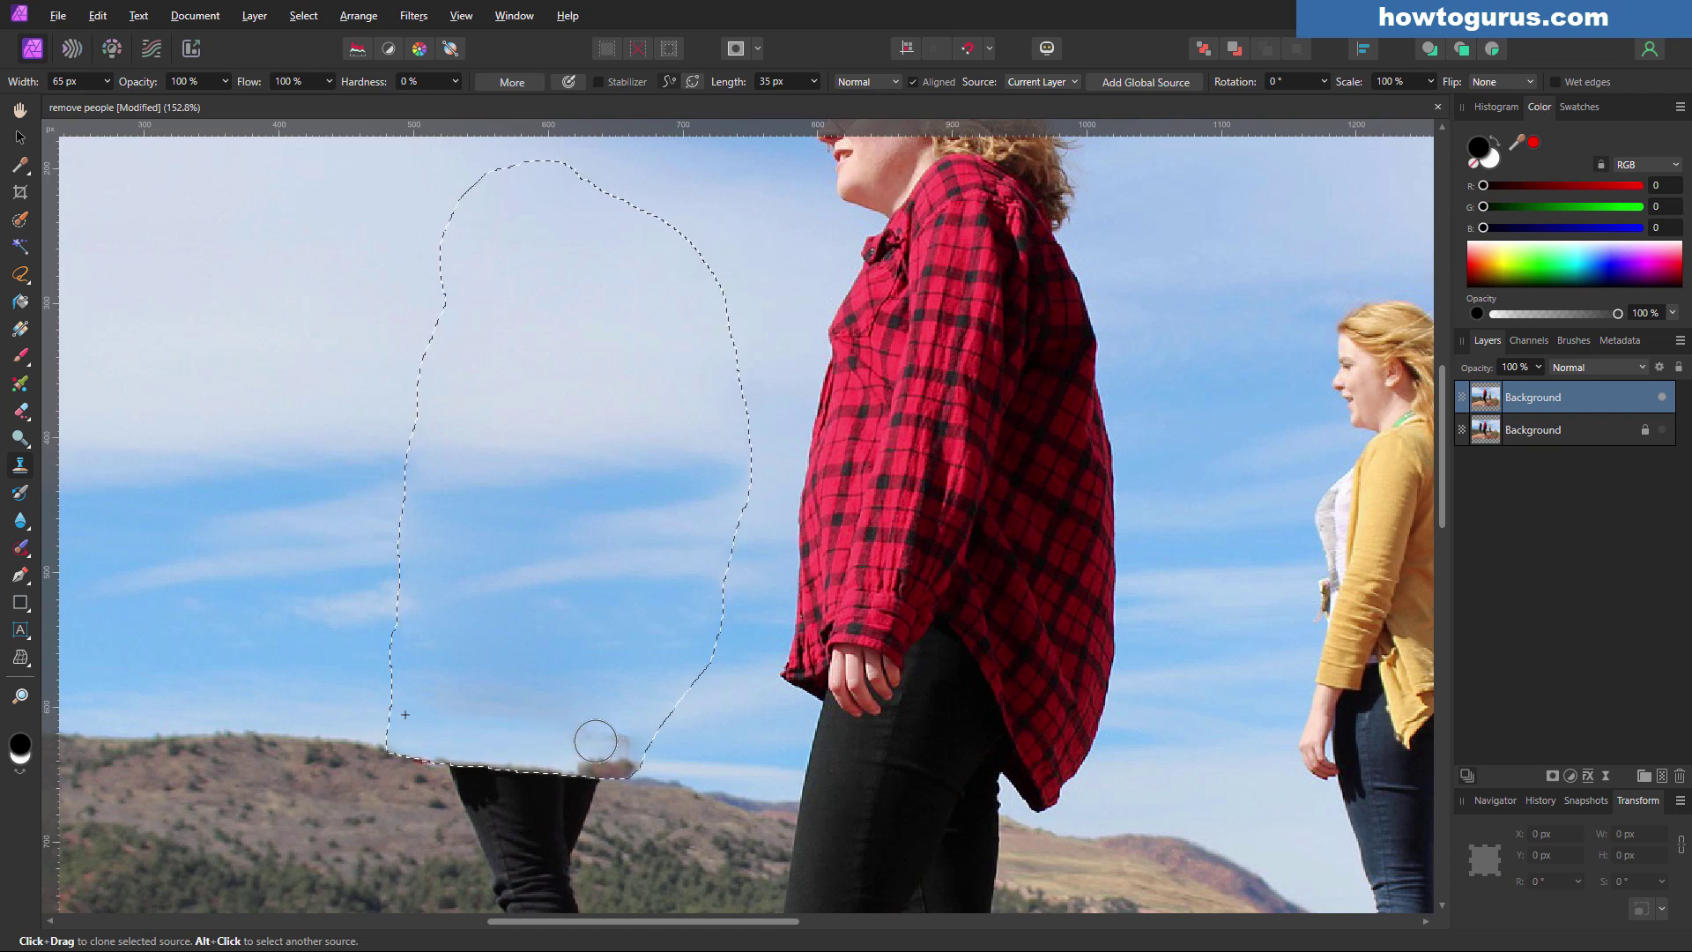
left_click(274, 695, "alt")
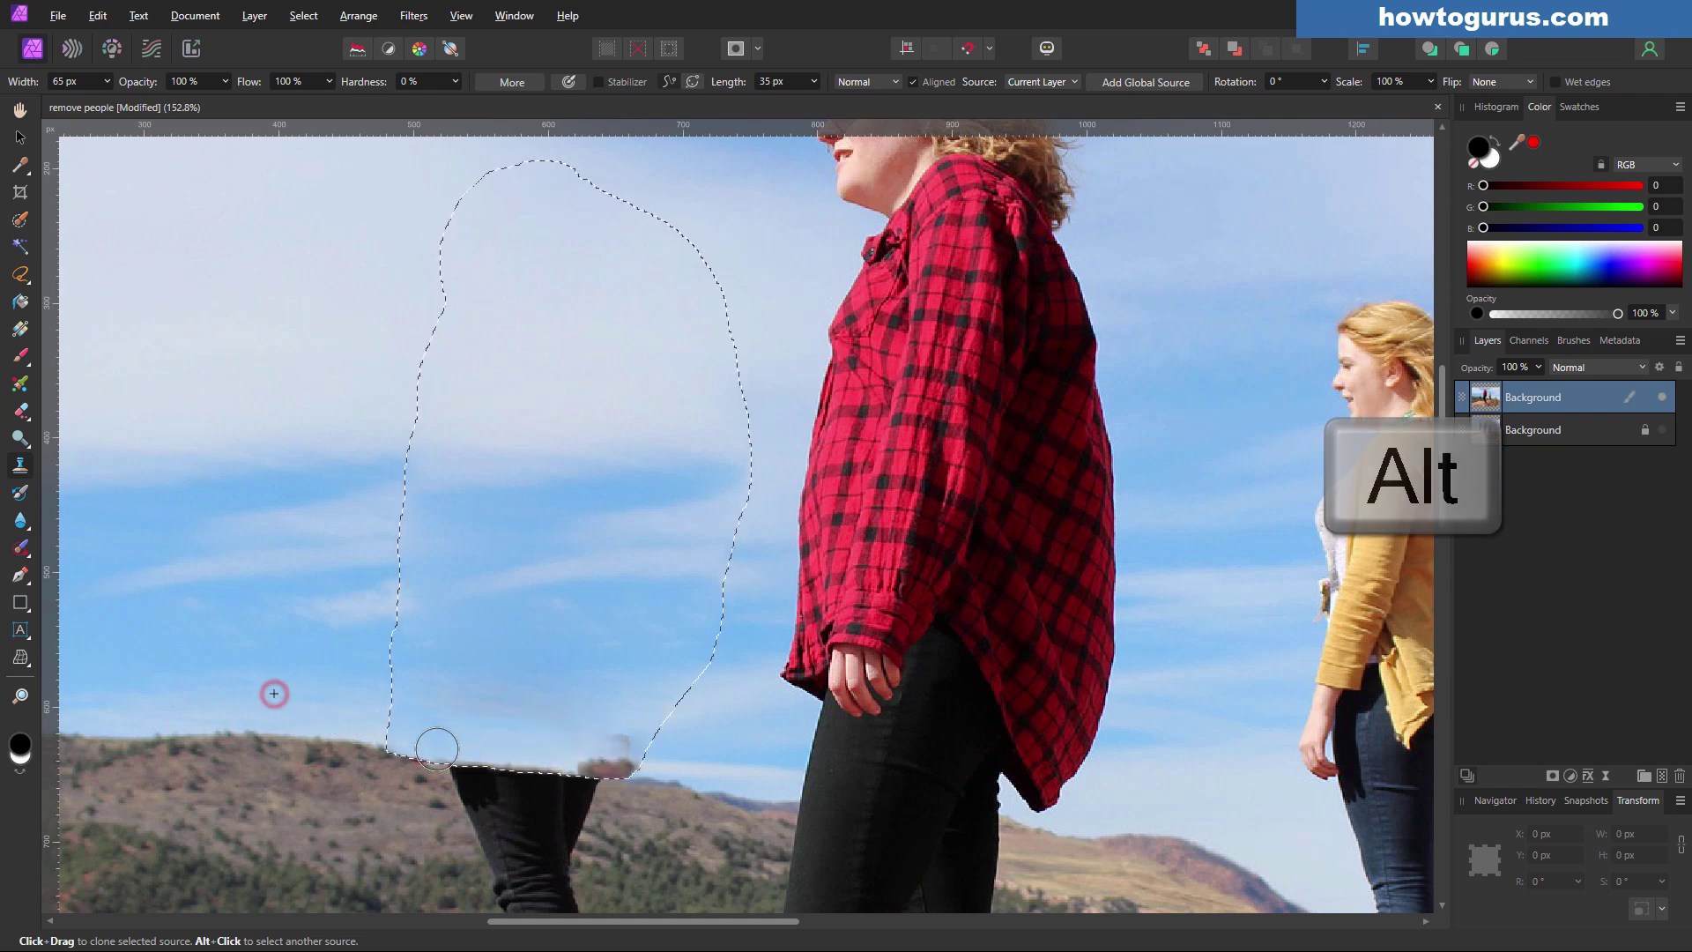
mouse_move(439, 750)
left_mouse_down()
mouse_move(584, 760)
mouse_move(623, 744)
left_mouse_up()
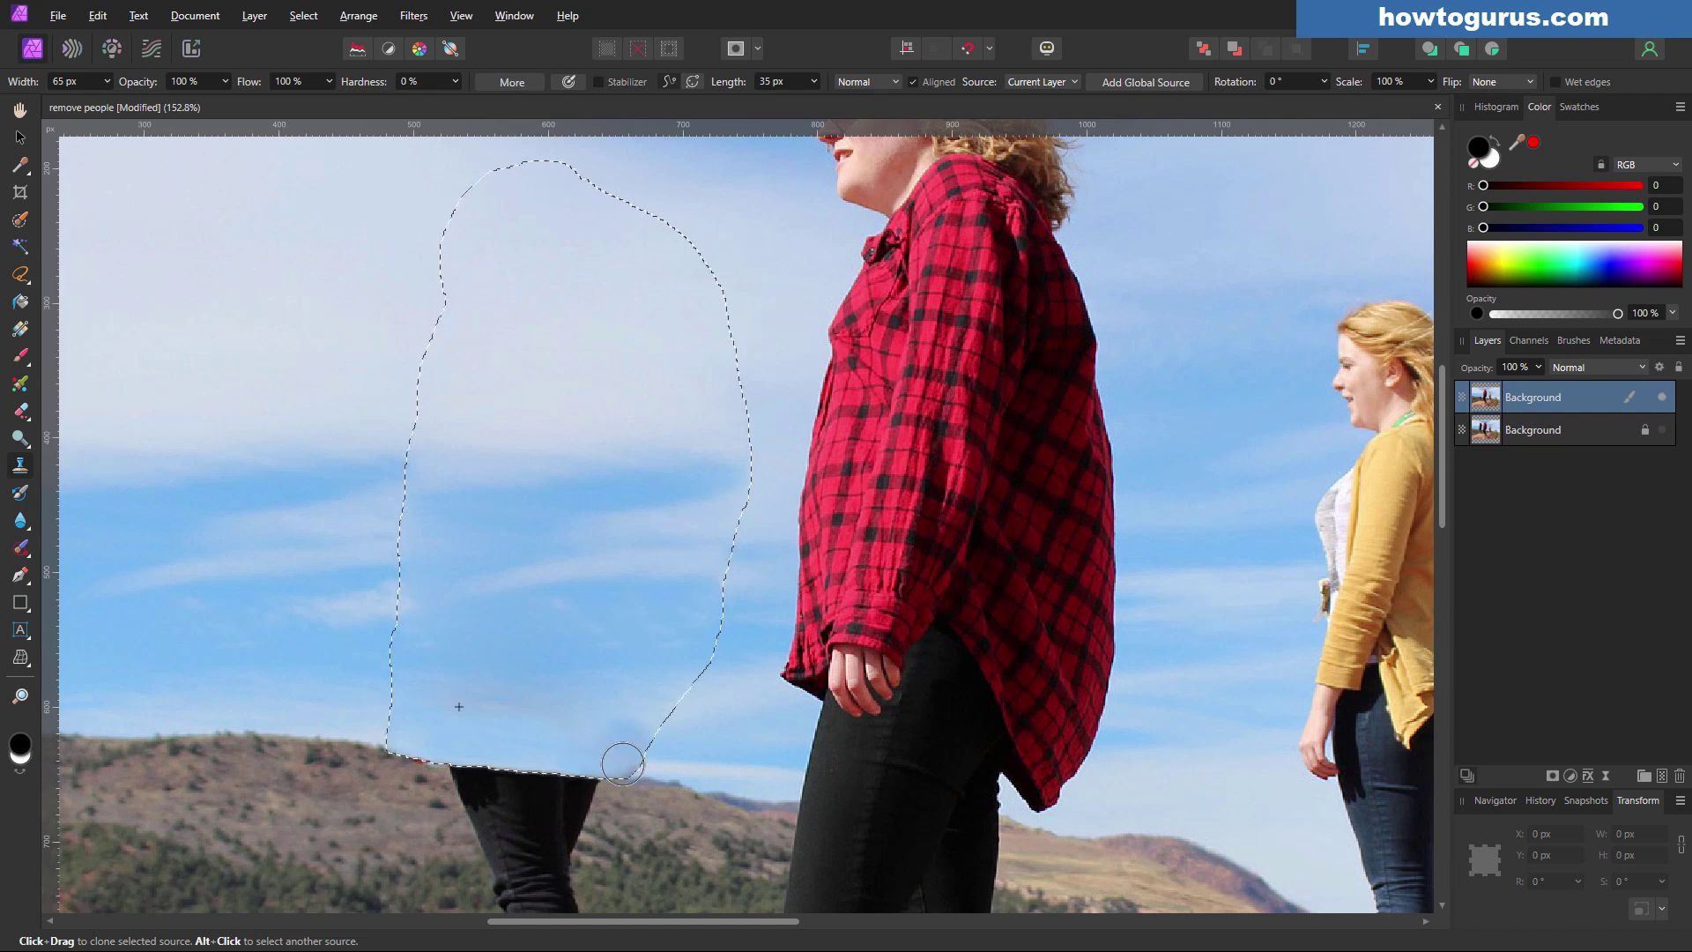
left_click(187, 640, "alt")
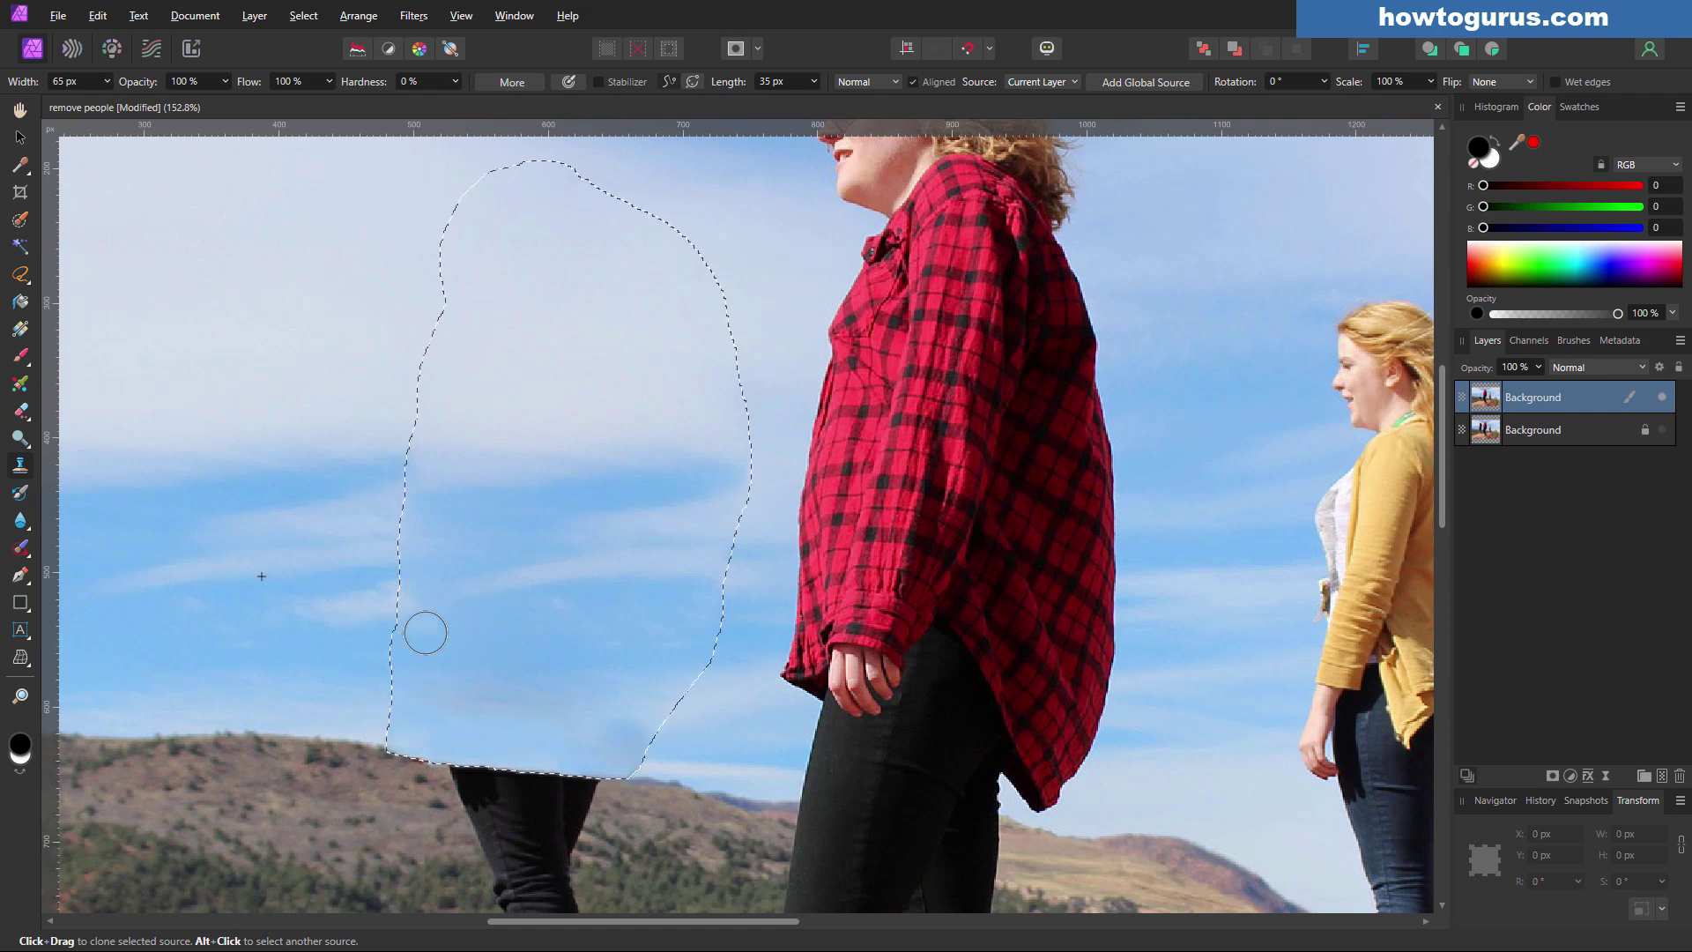
Clear the selection and clone clean sky along the ridge line on both sides of the remaining legs.
key("ctrl+d")
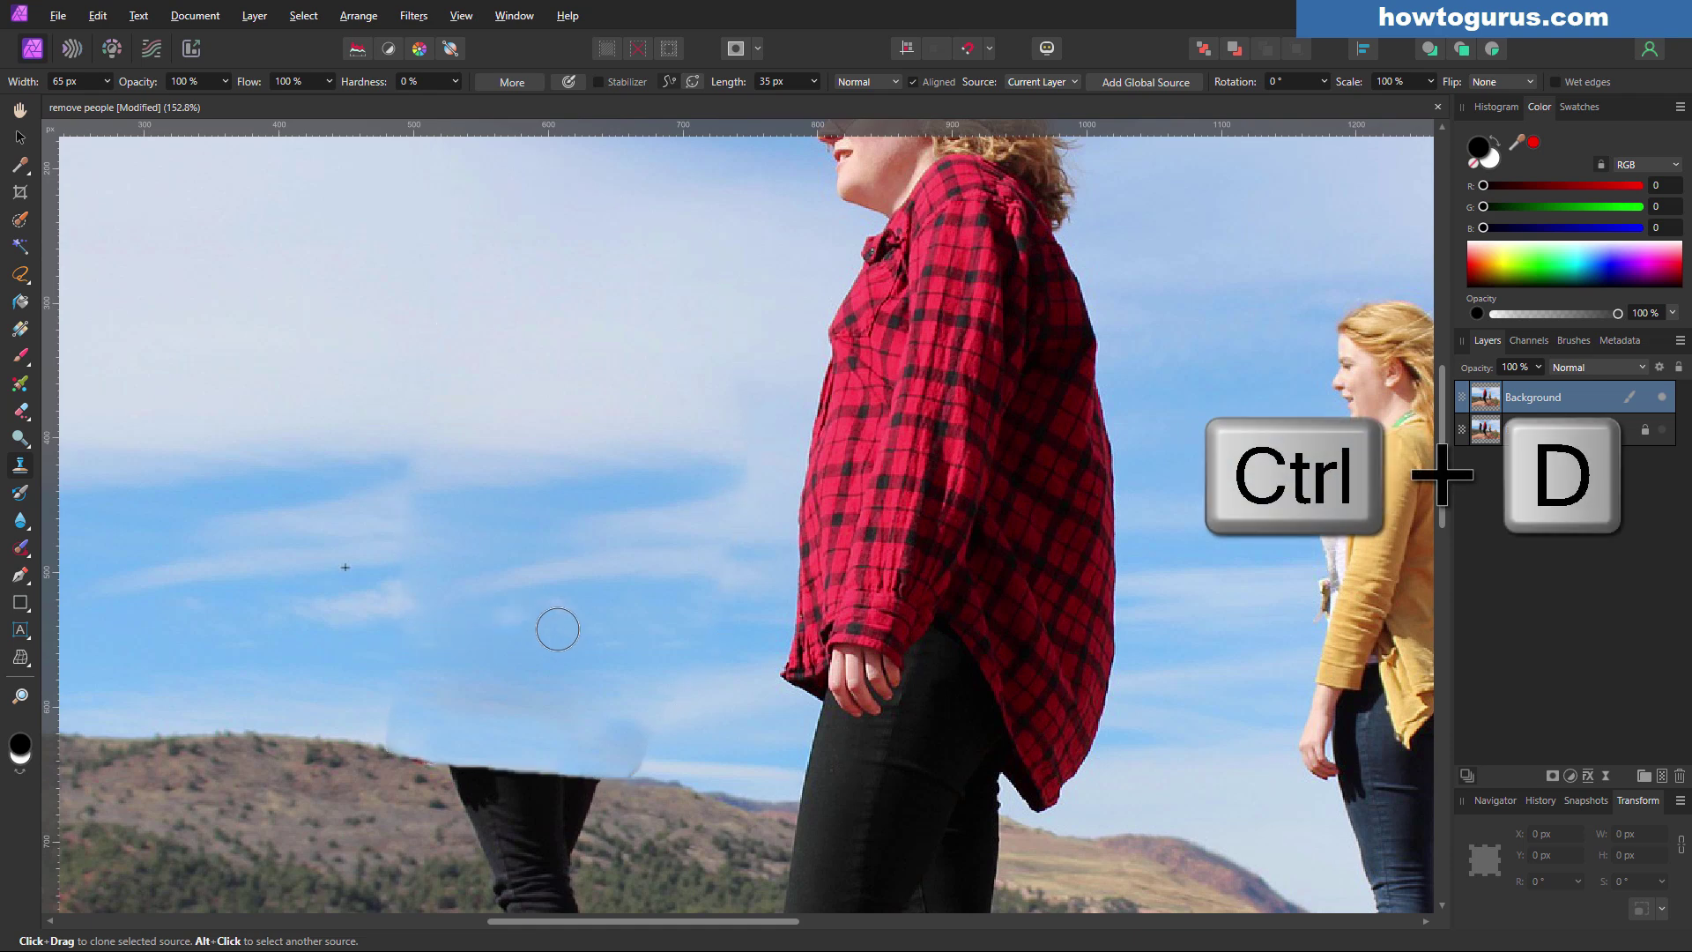
left_click(294, 704, "alt")
left_click(393, 717)
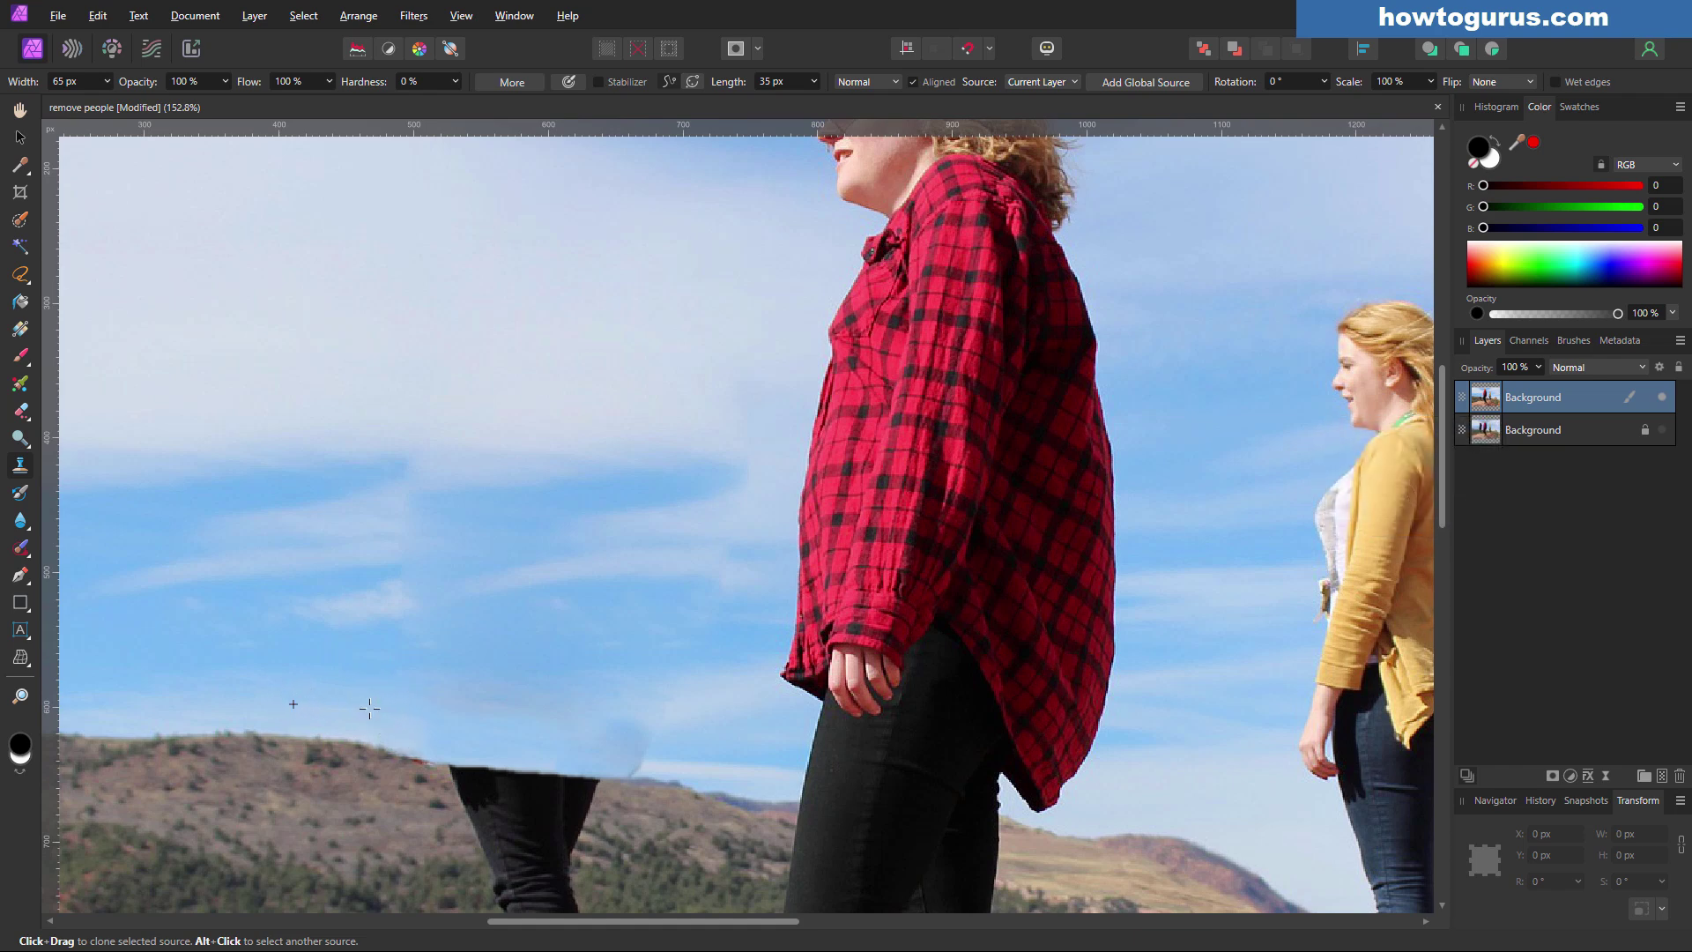
mouse_move(644, 752)
left_mouse_down()
mouse_move(602, 750)
mouse_move(642, 742)
mouse_move(565, 749)
mouse_move(653, 756)
left_mouse_up()
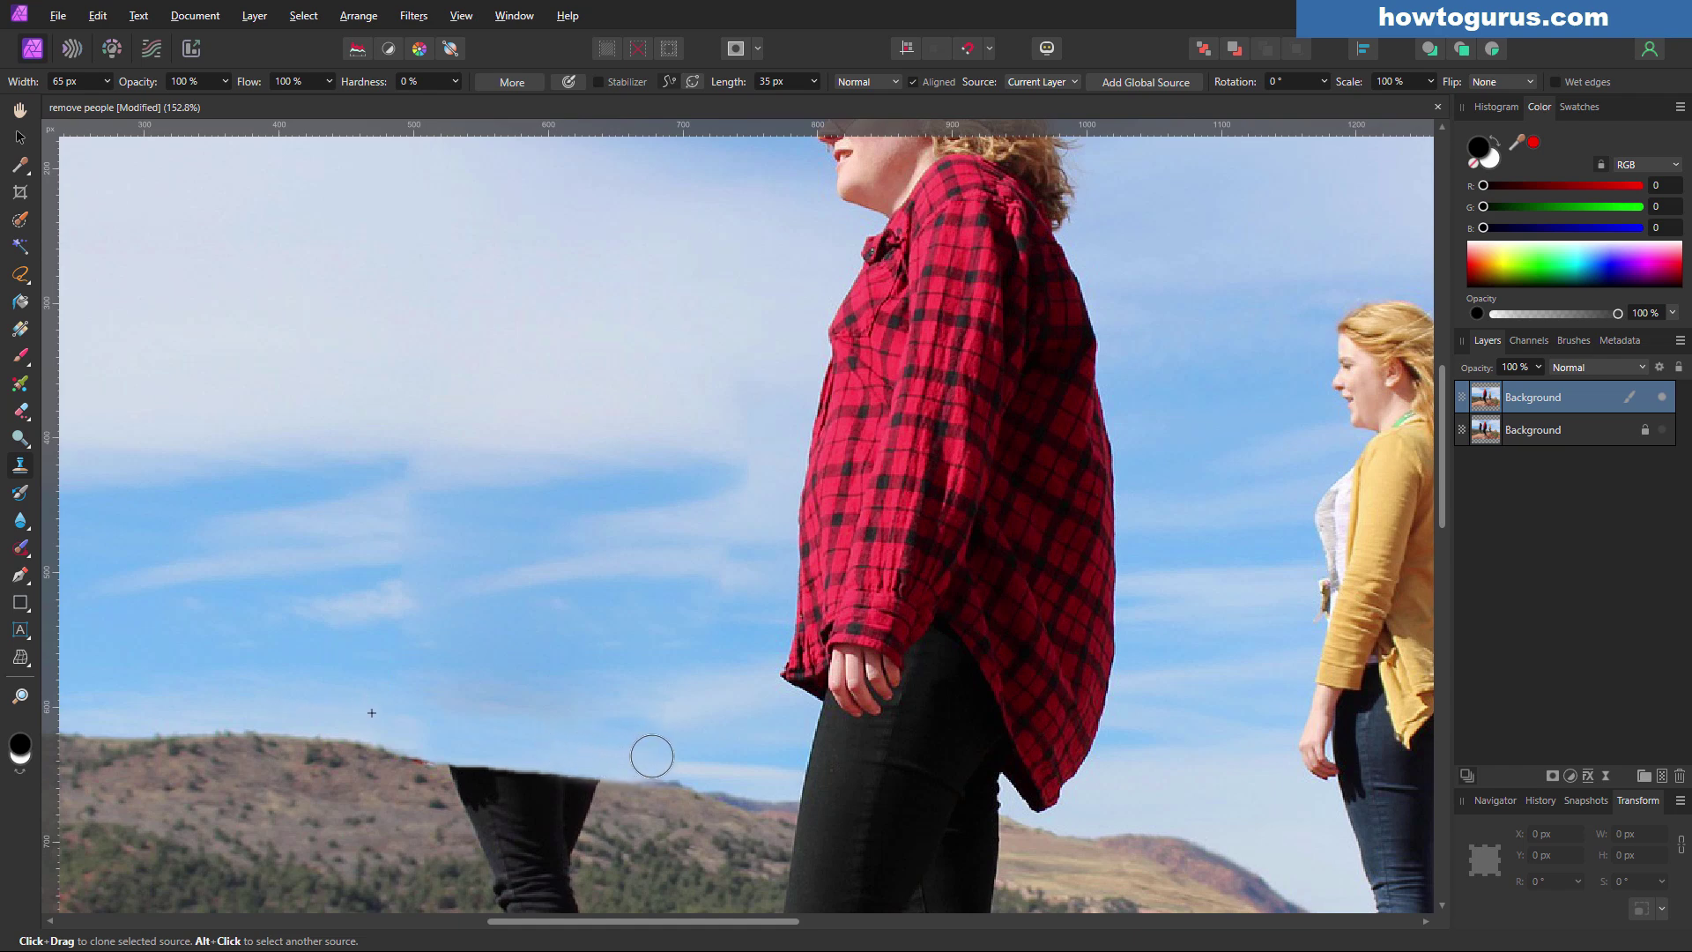
left_click(742, 764, "alt")
left_click(677, 763)
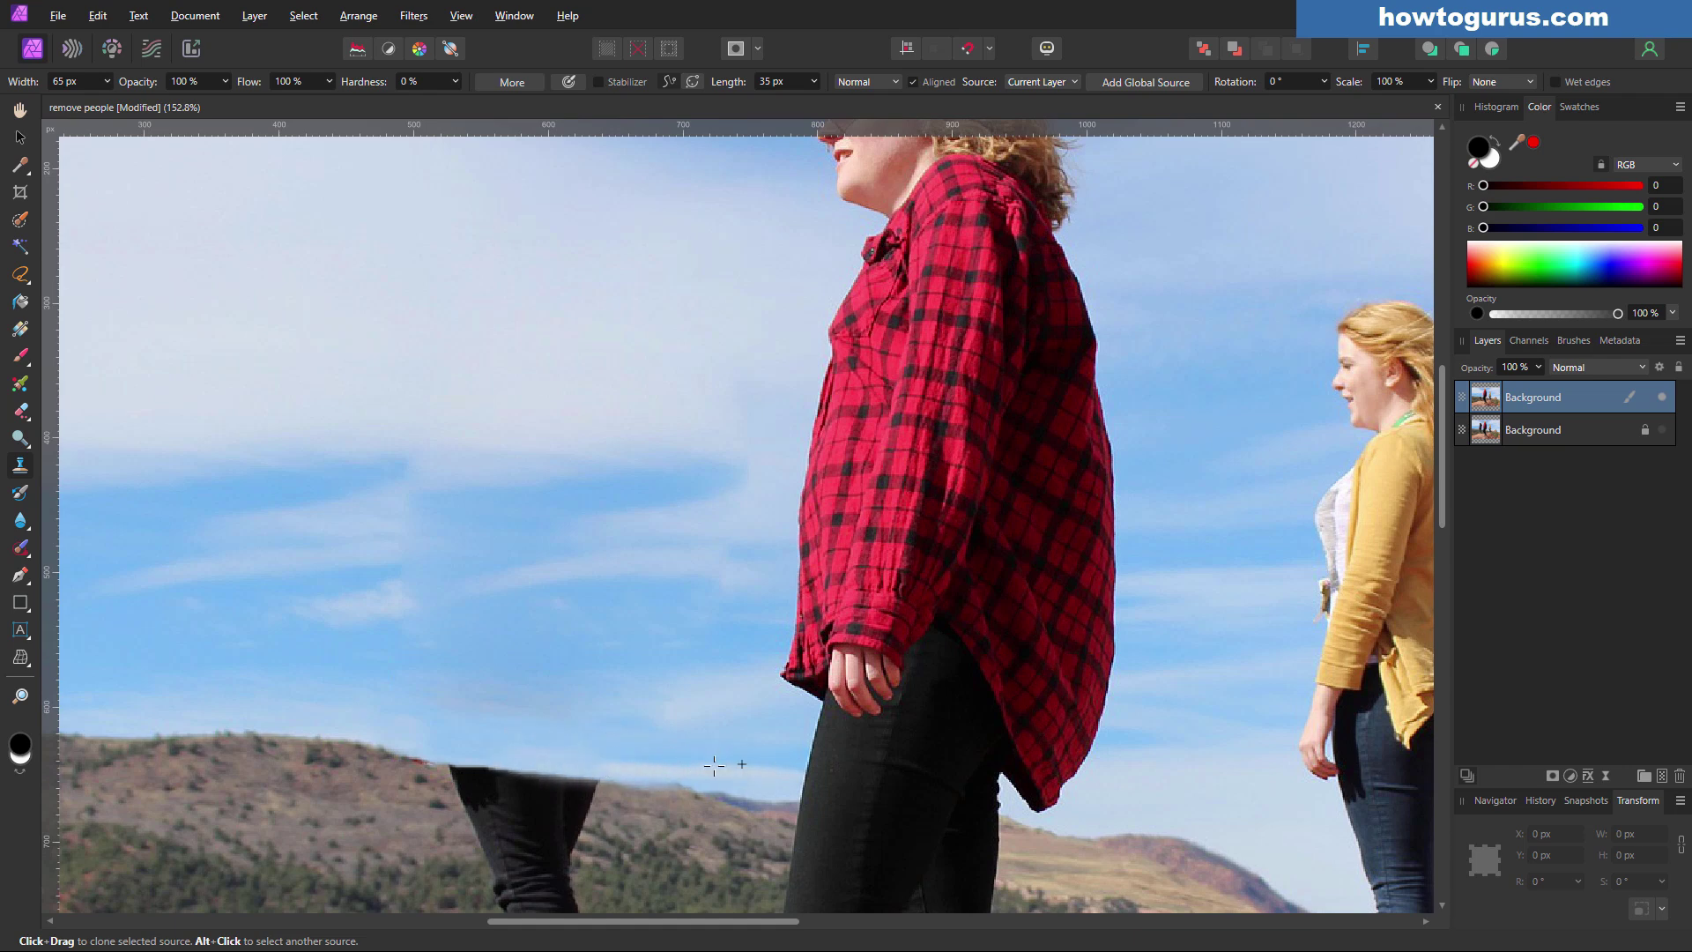
left_click(709, 765, "alt")
left_click(624, 764)
Clone sky sampled from beyond the woman in yellow over the inpainted clouds above the remaining legs.
scroll(603, 663, "down", 1)
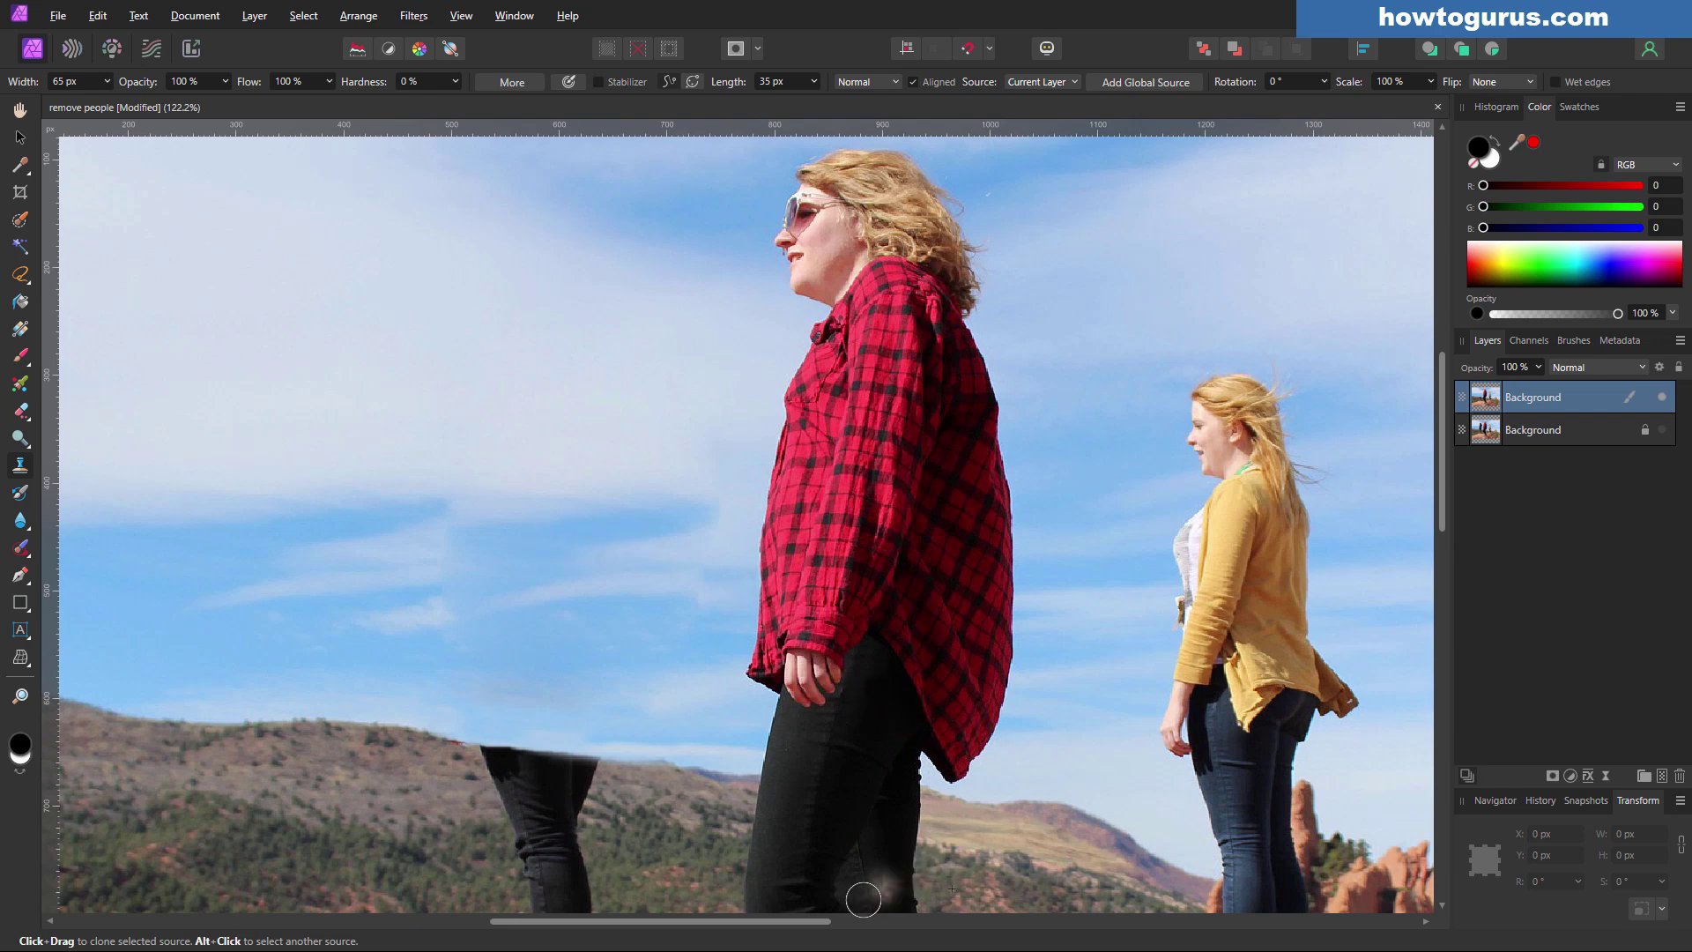
left_click_drag(824, 925, 904, 925)
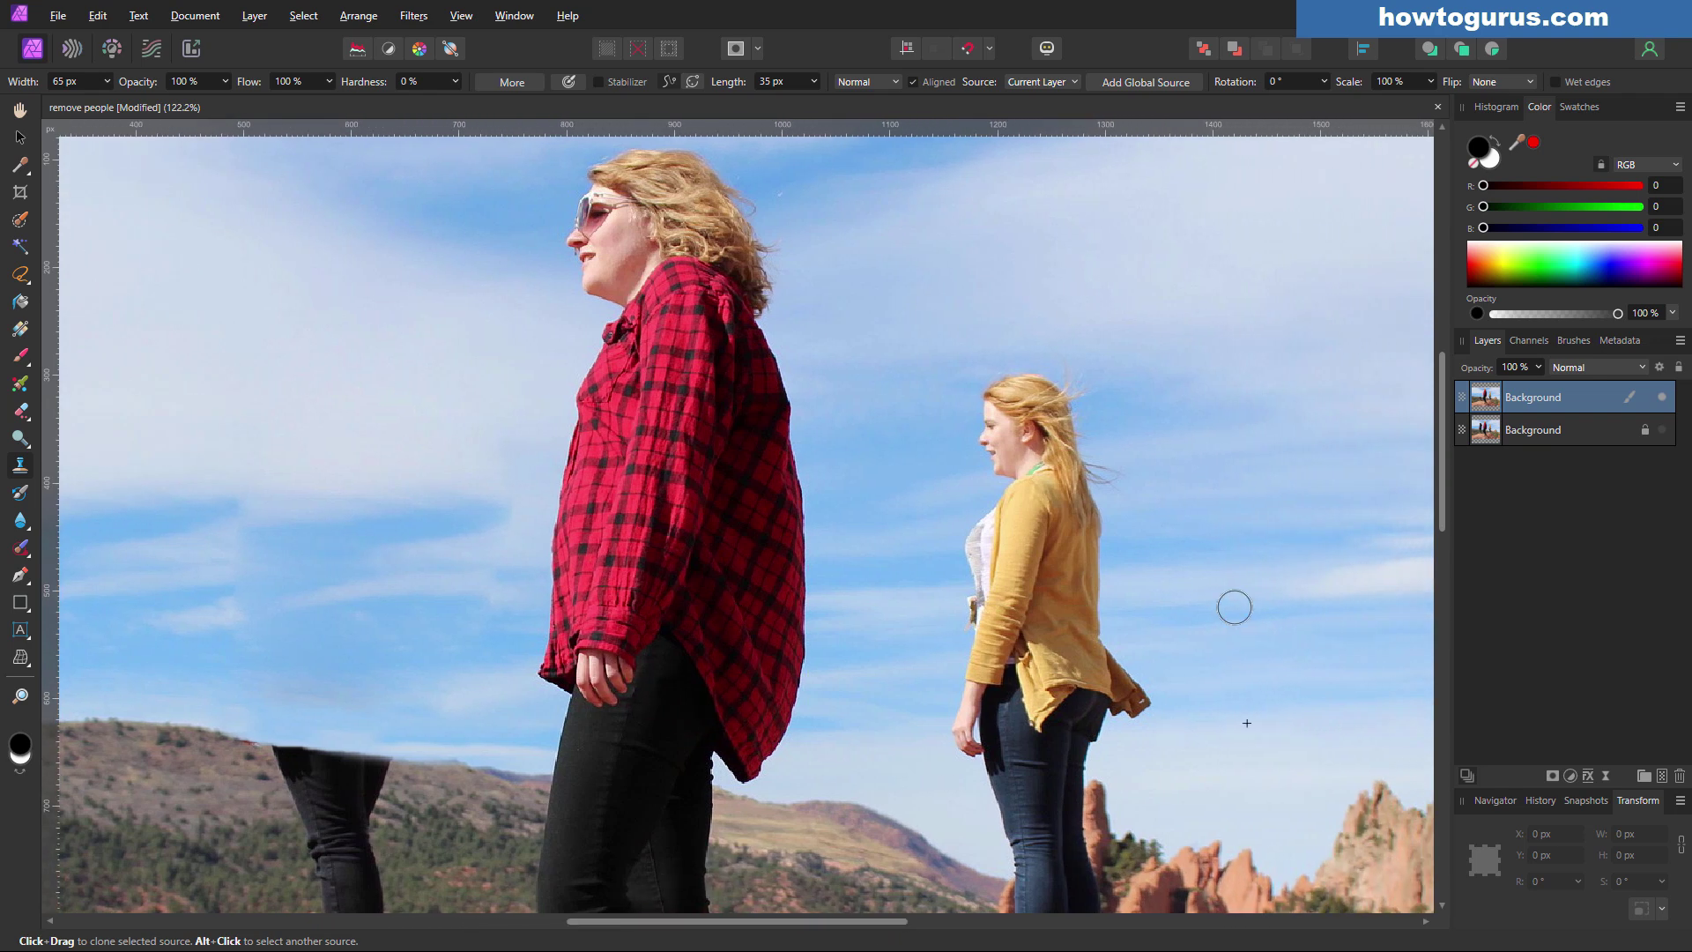
left_click(1342, 486, "alt")
mouse_move(232, 551)
left_mouse_down()
mouse_move(376, 536)
mouse_move(196, 548)
mouse_move(476, 532)
mouse_move(212, 563)
mouse_move(242, 564)
mouse_move(510, 521)
left_mouse_up()
mouse_move(212, 617)
left_mouse_down()
mouse_move(320, 596)
mouse_move(343, 638)
mouse_move(309, 654)
left_mouse_up()
Outline the dark-haired woman's remaining legs and boots with a freehand selection about 153 × 314 px and inpaint it.
scroll(309, 653, "down", 3)
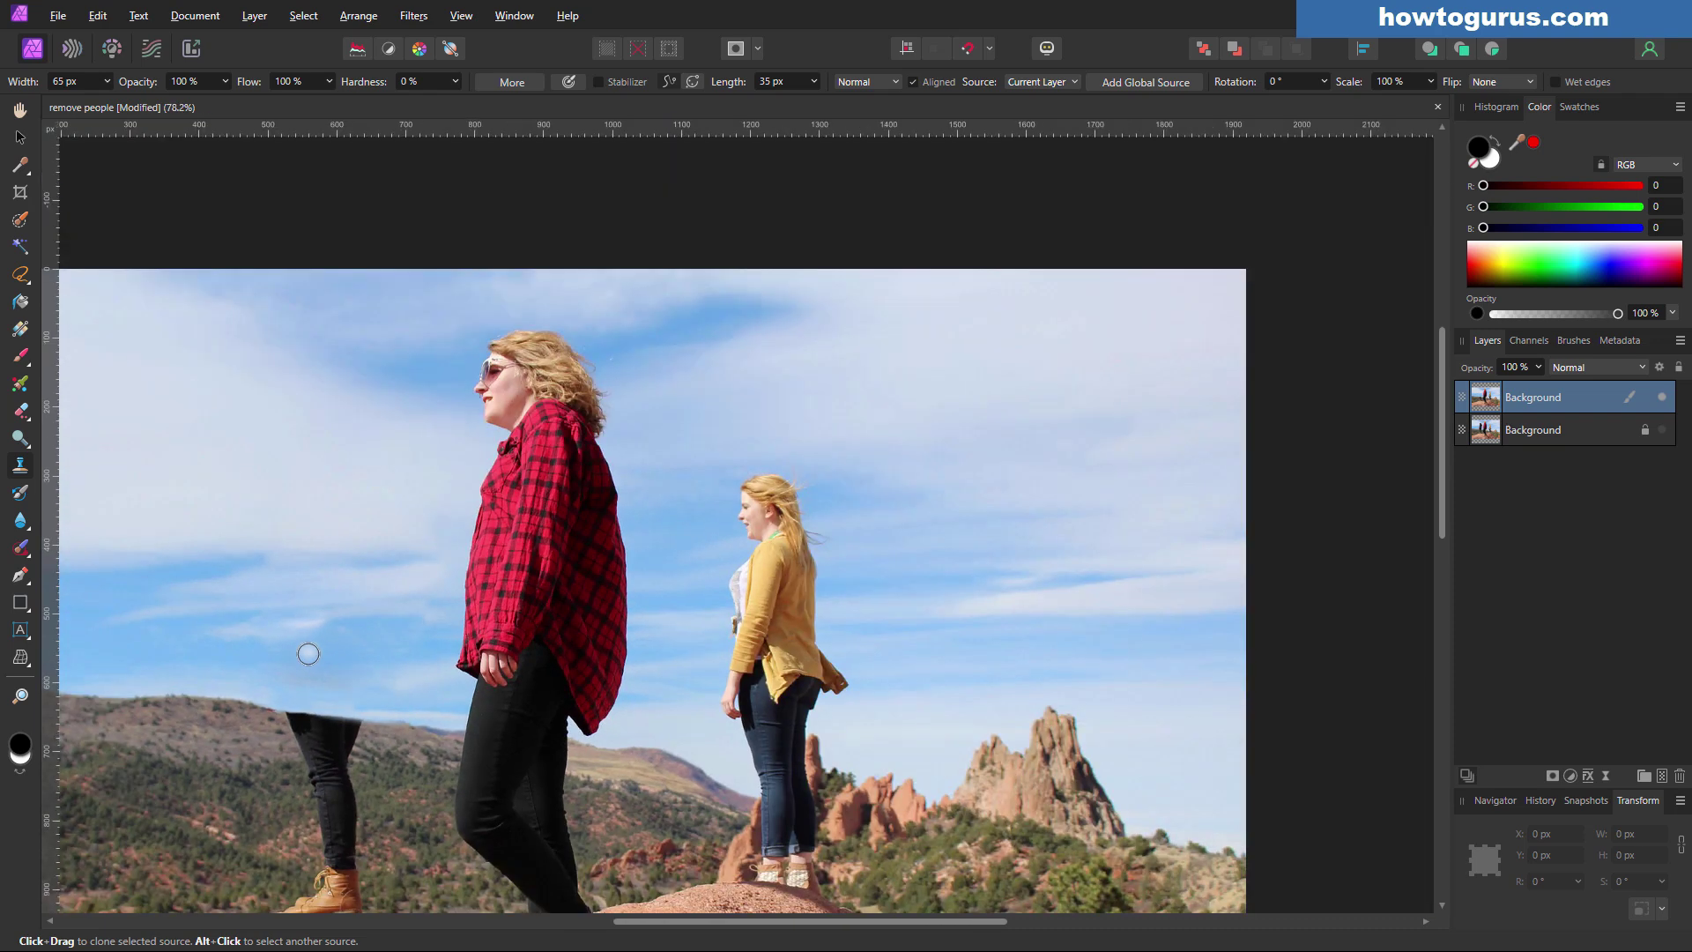
scroll(299, 820, "up", 5)
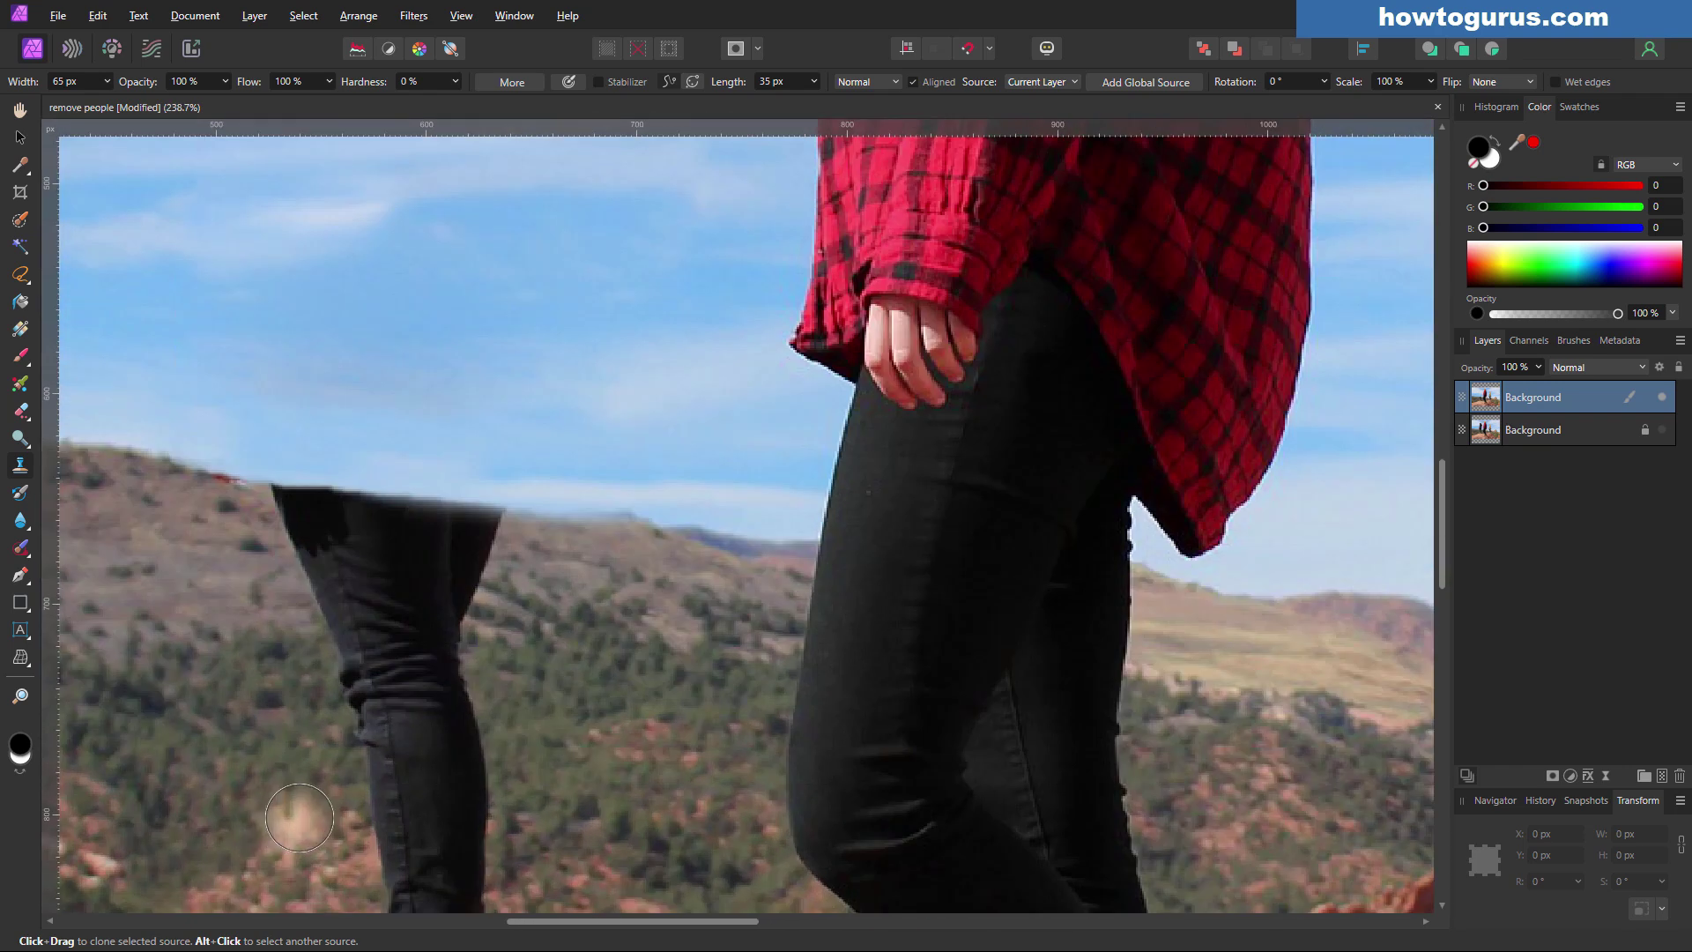
left_click_drag(298, 817, 409, 561)
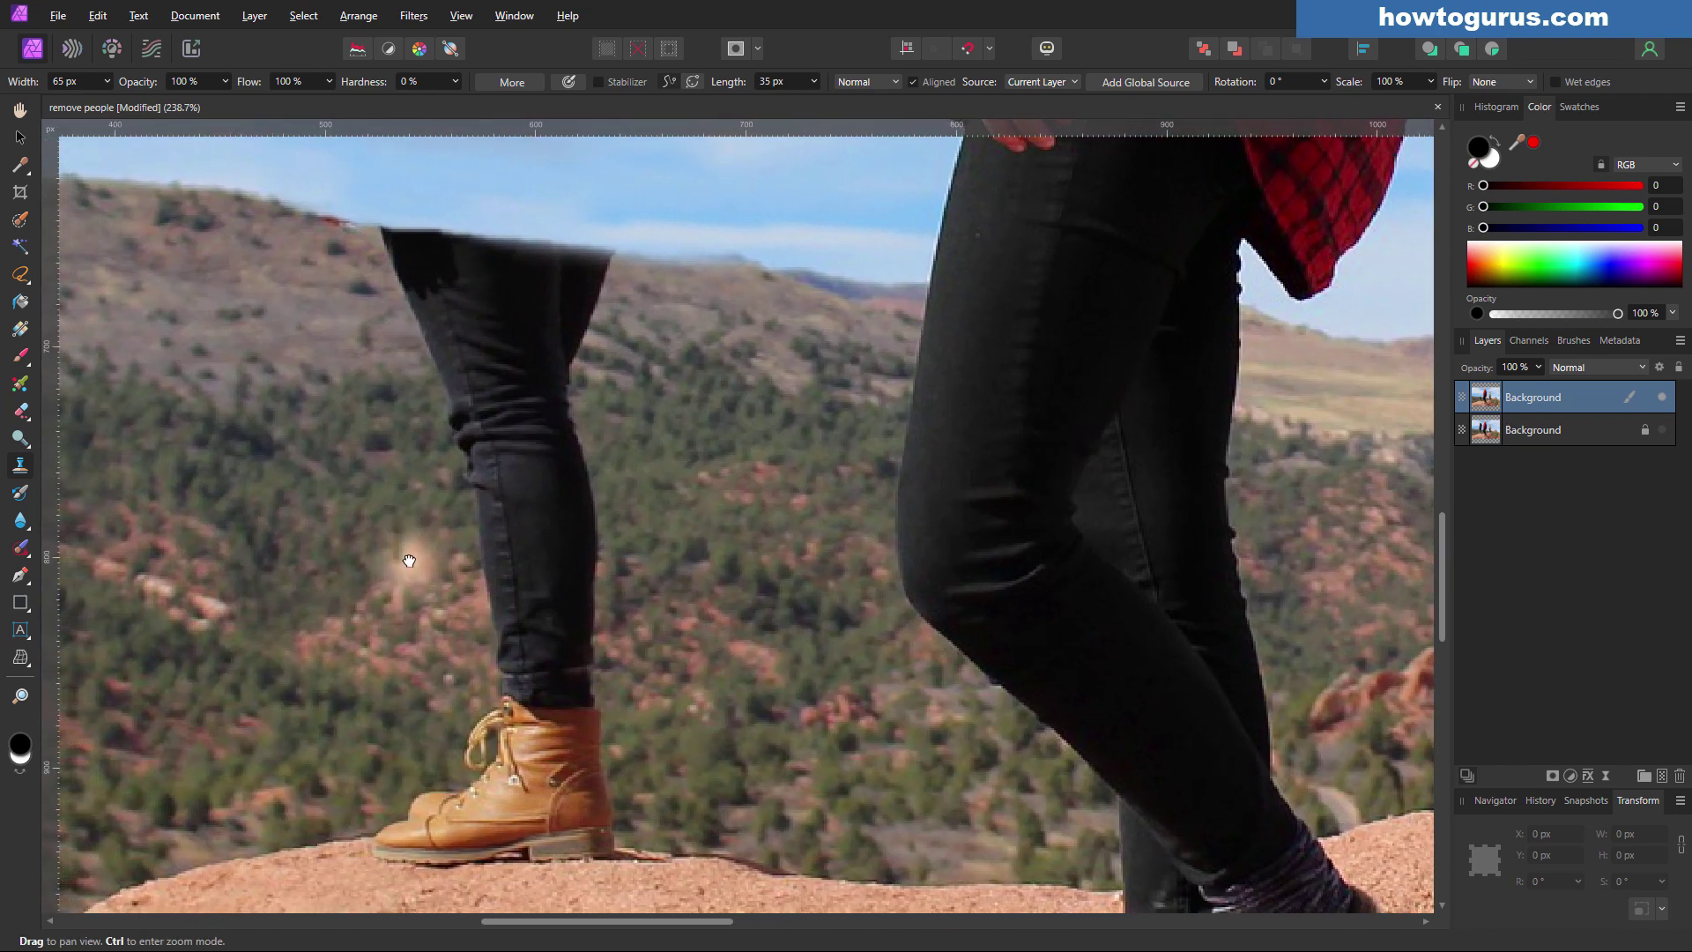
key("x")
left_click(21, 274)
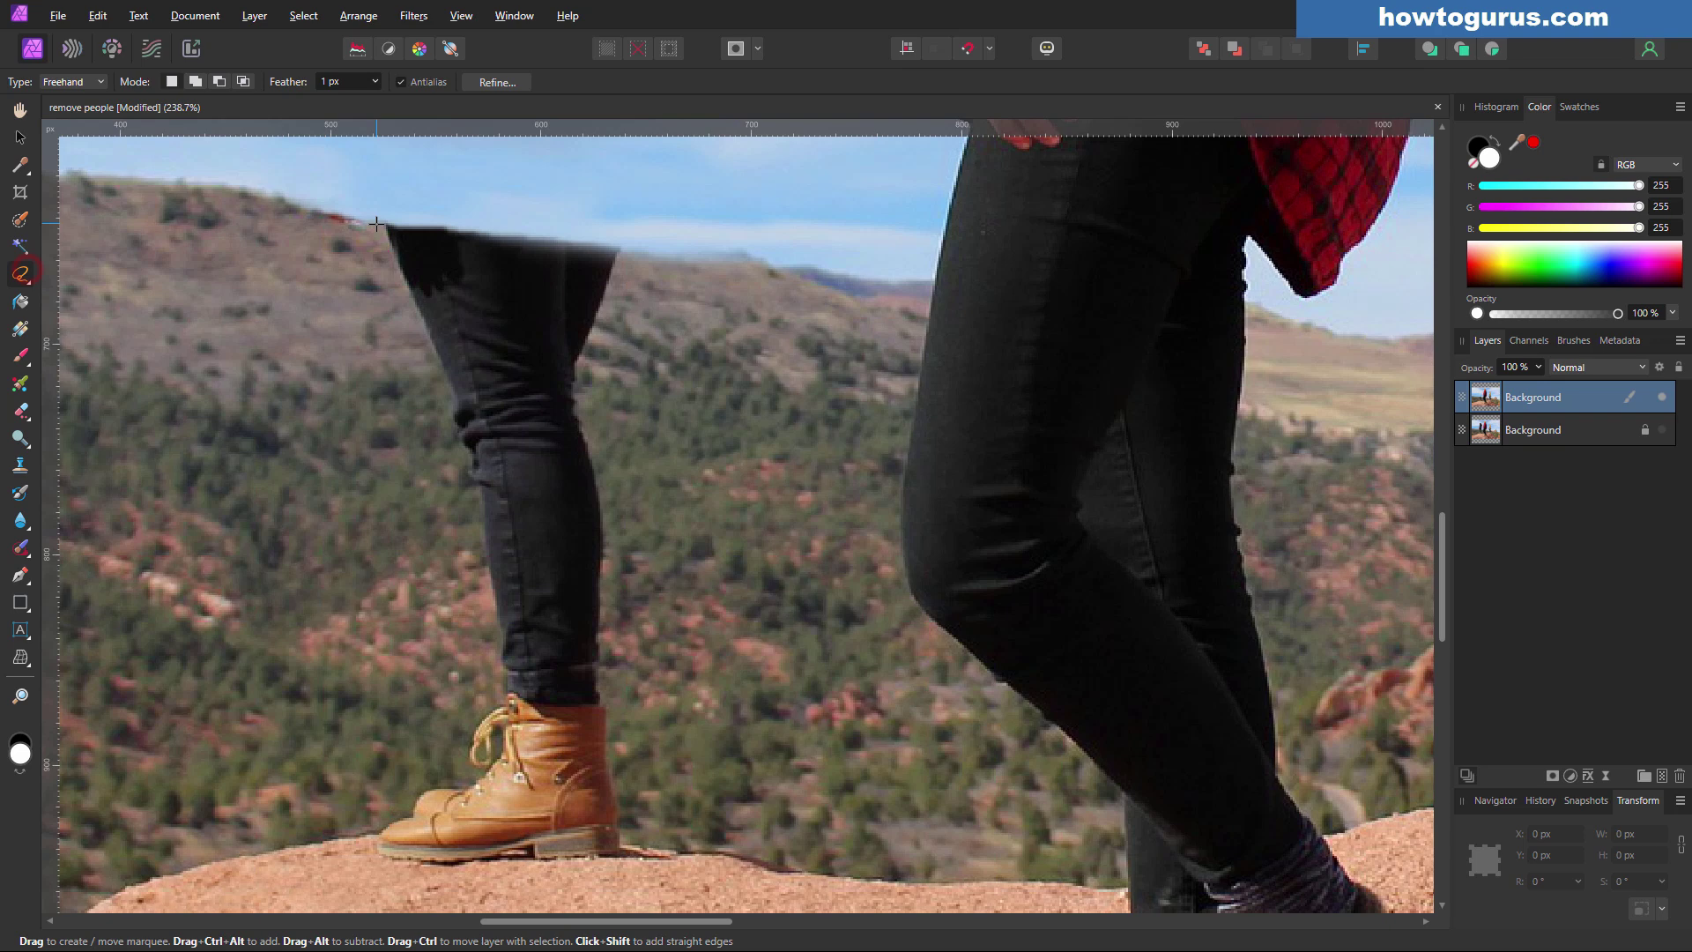
left_click(378, 222)
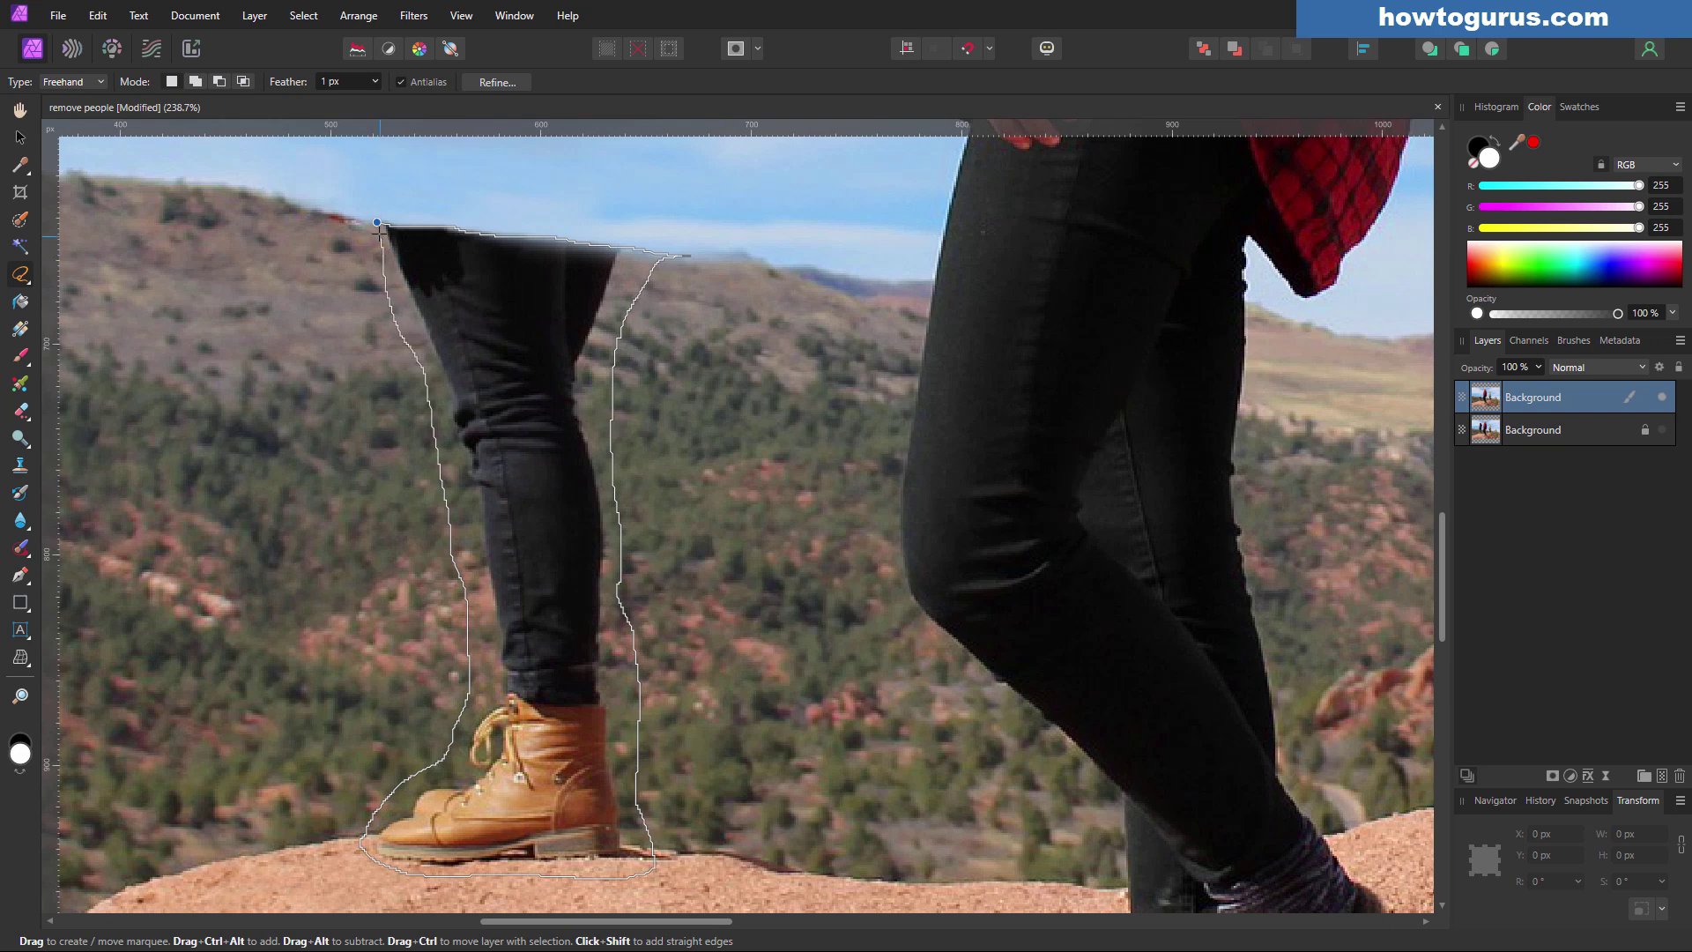
left_click_drag(376, 224, 376, 224)
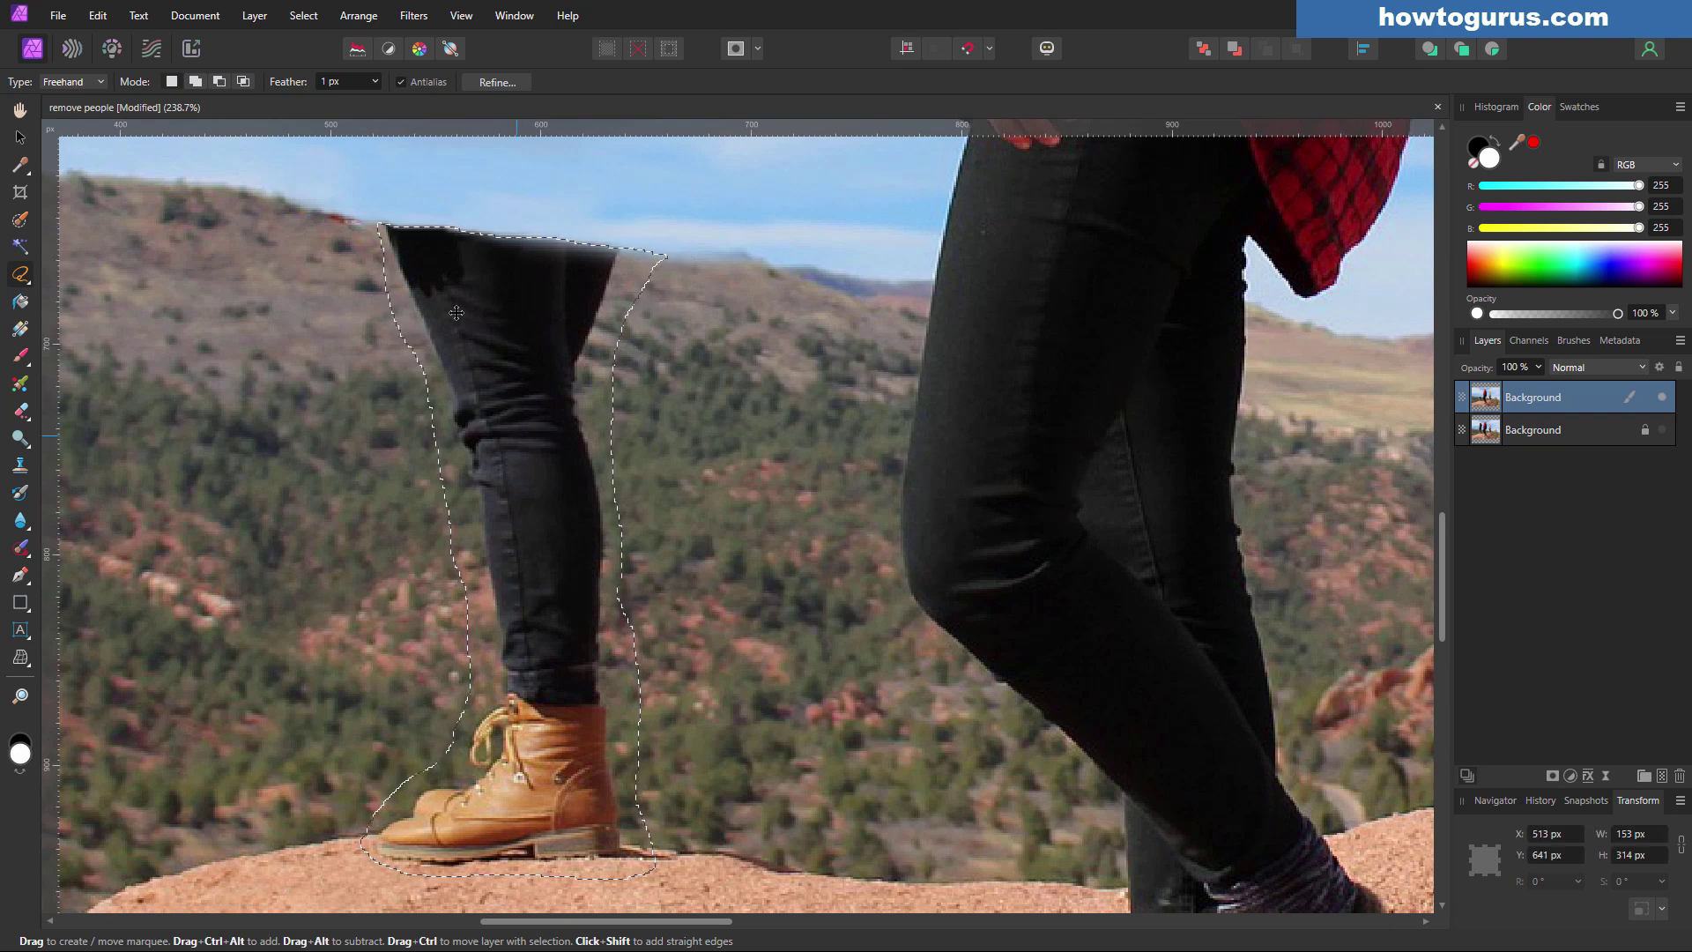
left_click(98, 15)
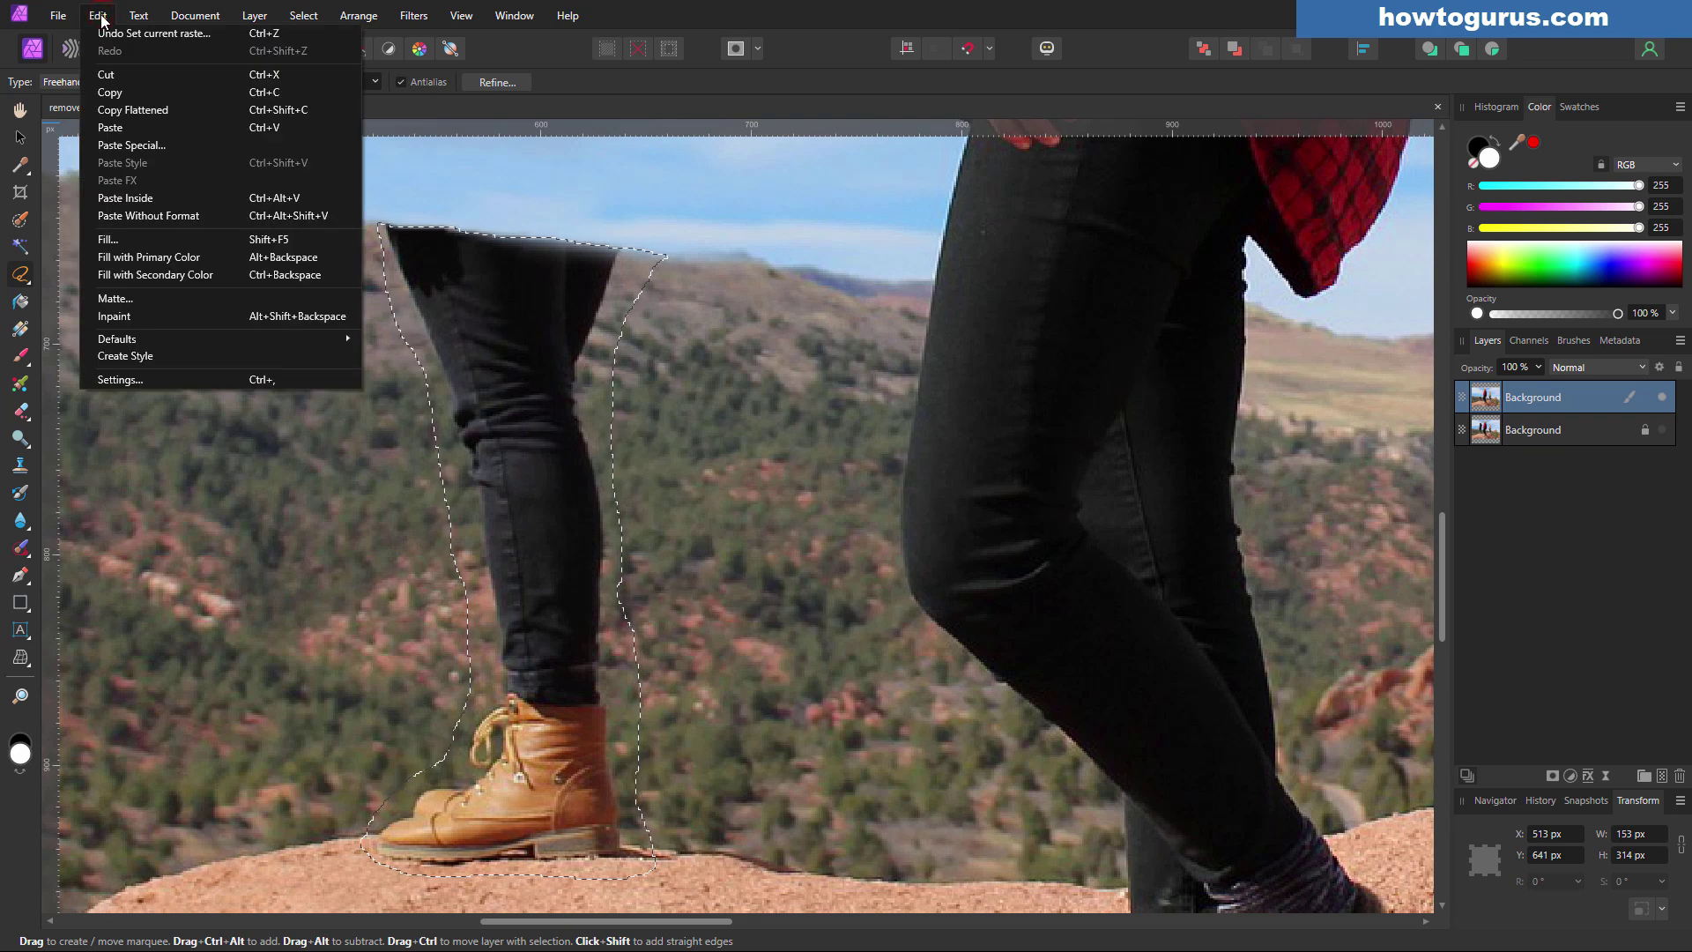
left_click(149, 315)
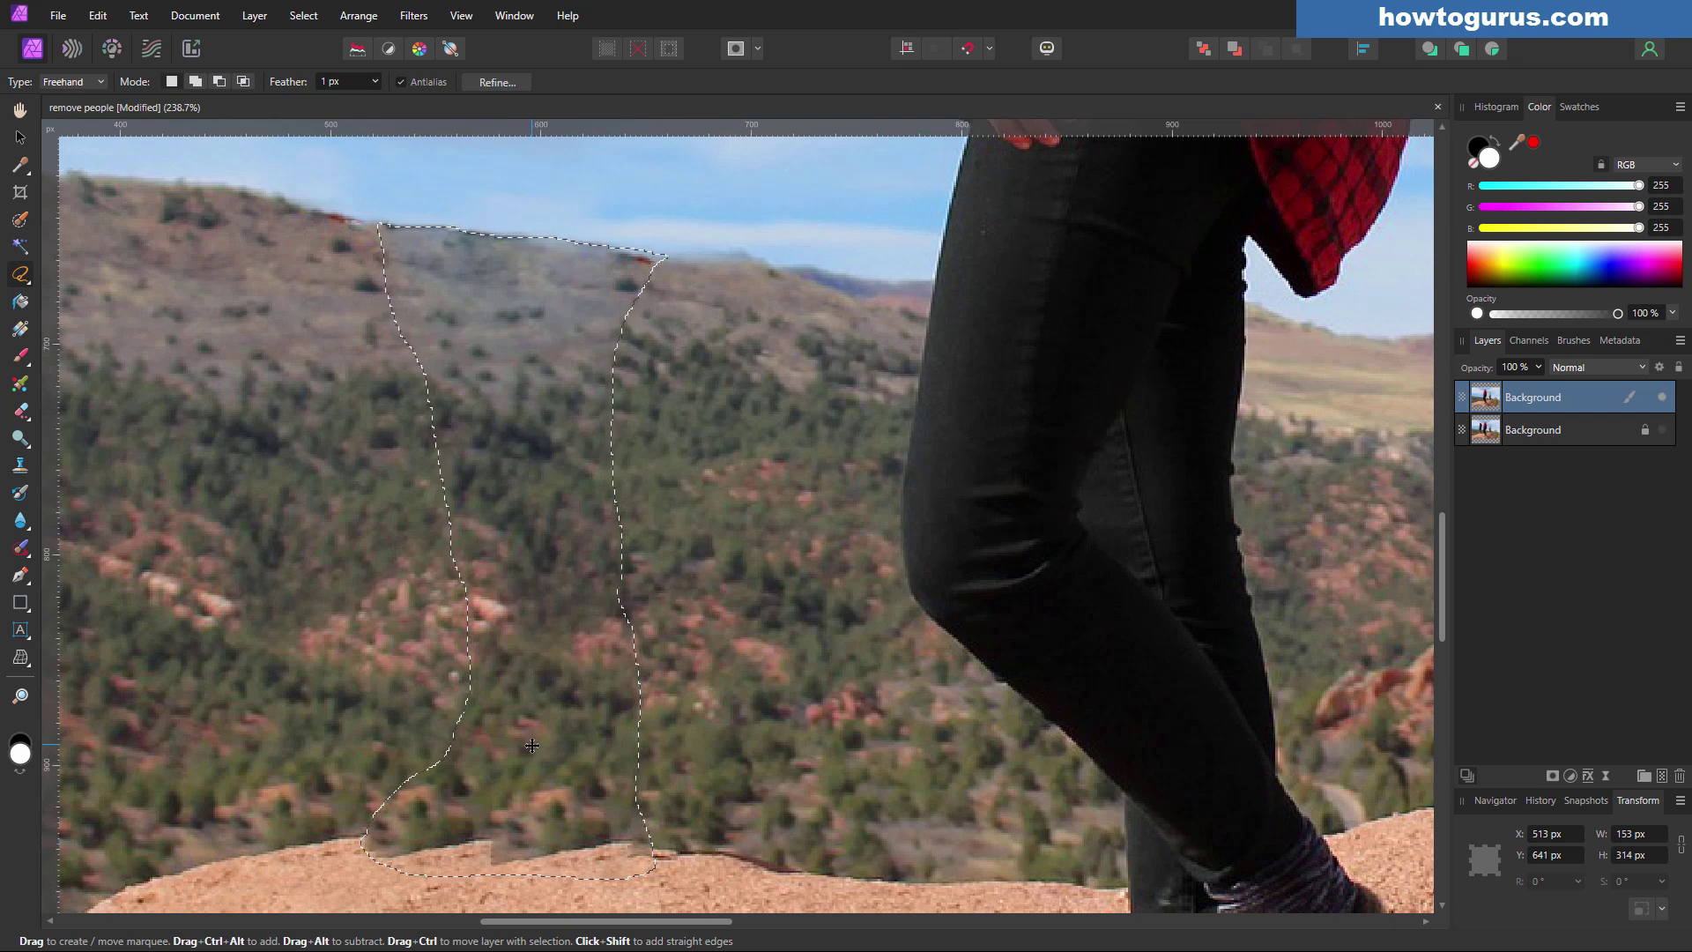
Clear the selection and clone clean hillside over the hazy inpainted patch below the ridge with the 65 px Clone Brush.
key("ctrl+d")
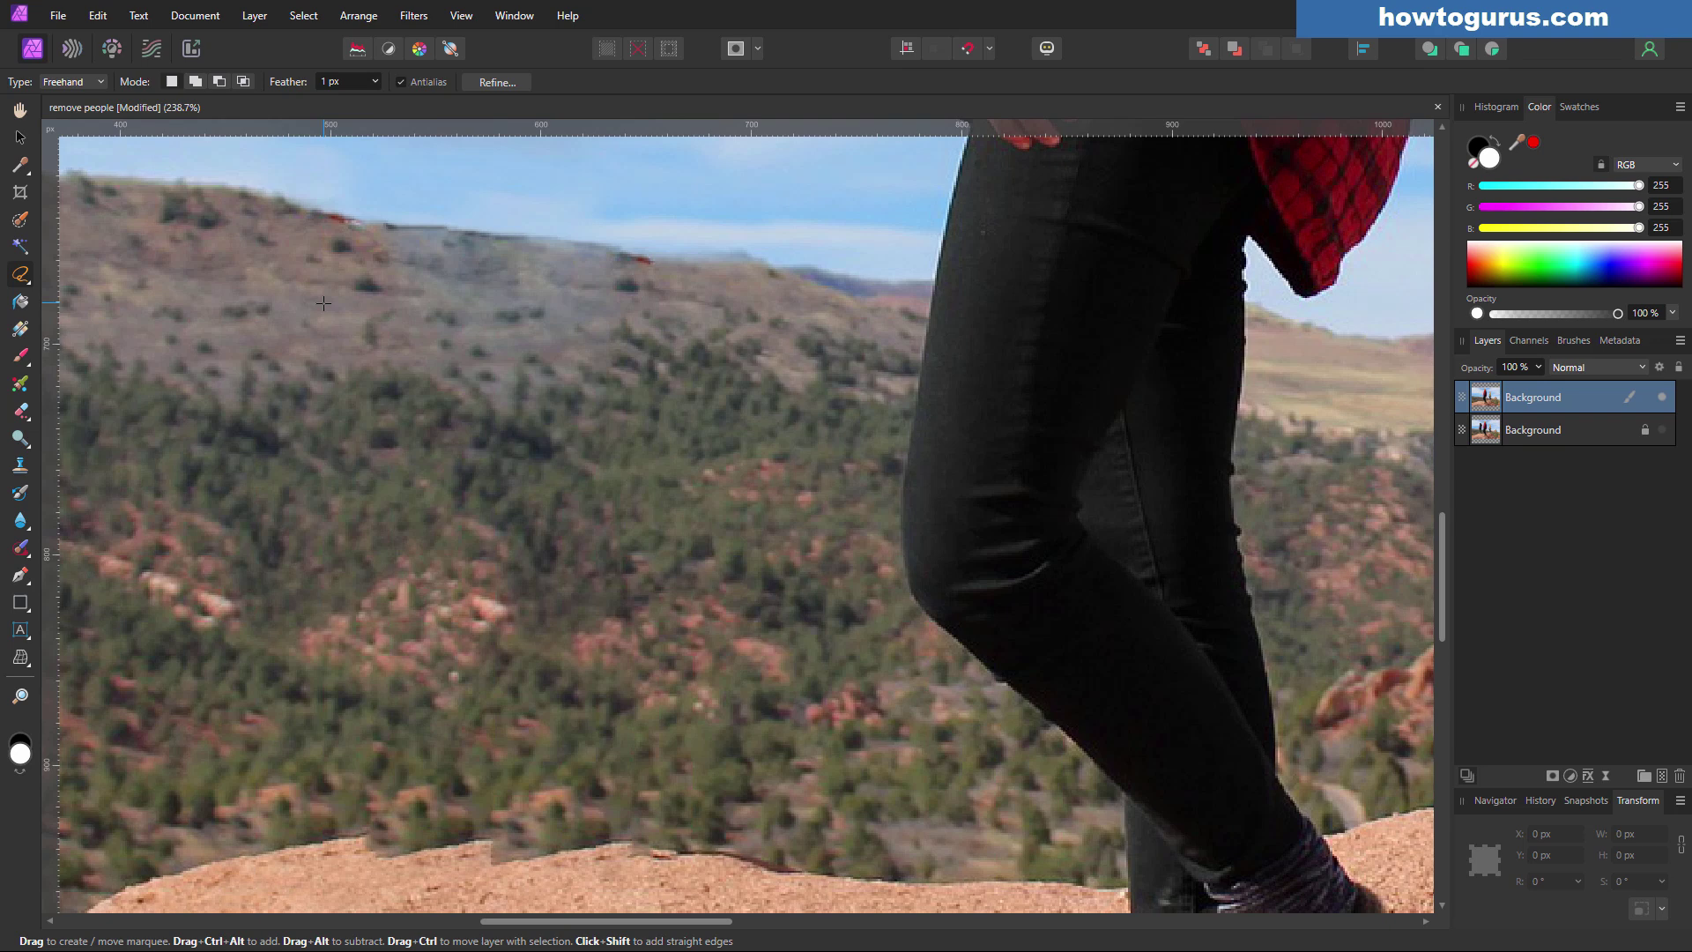
left_click(19, 465)
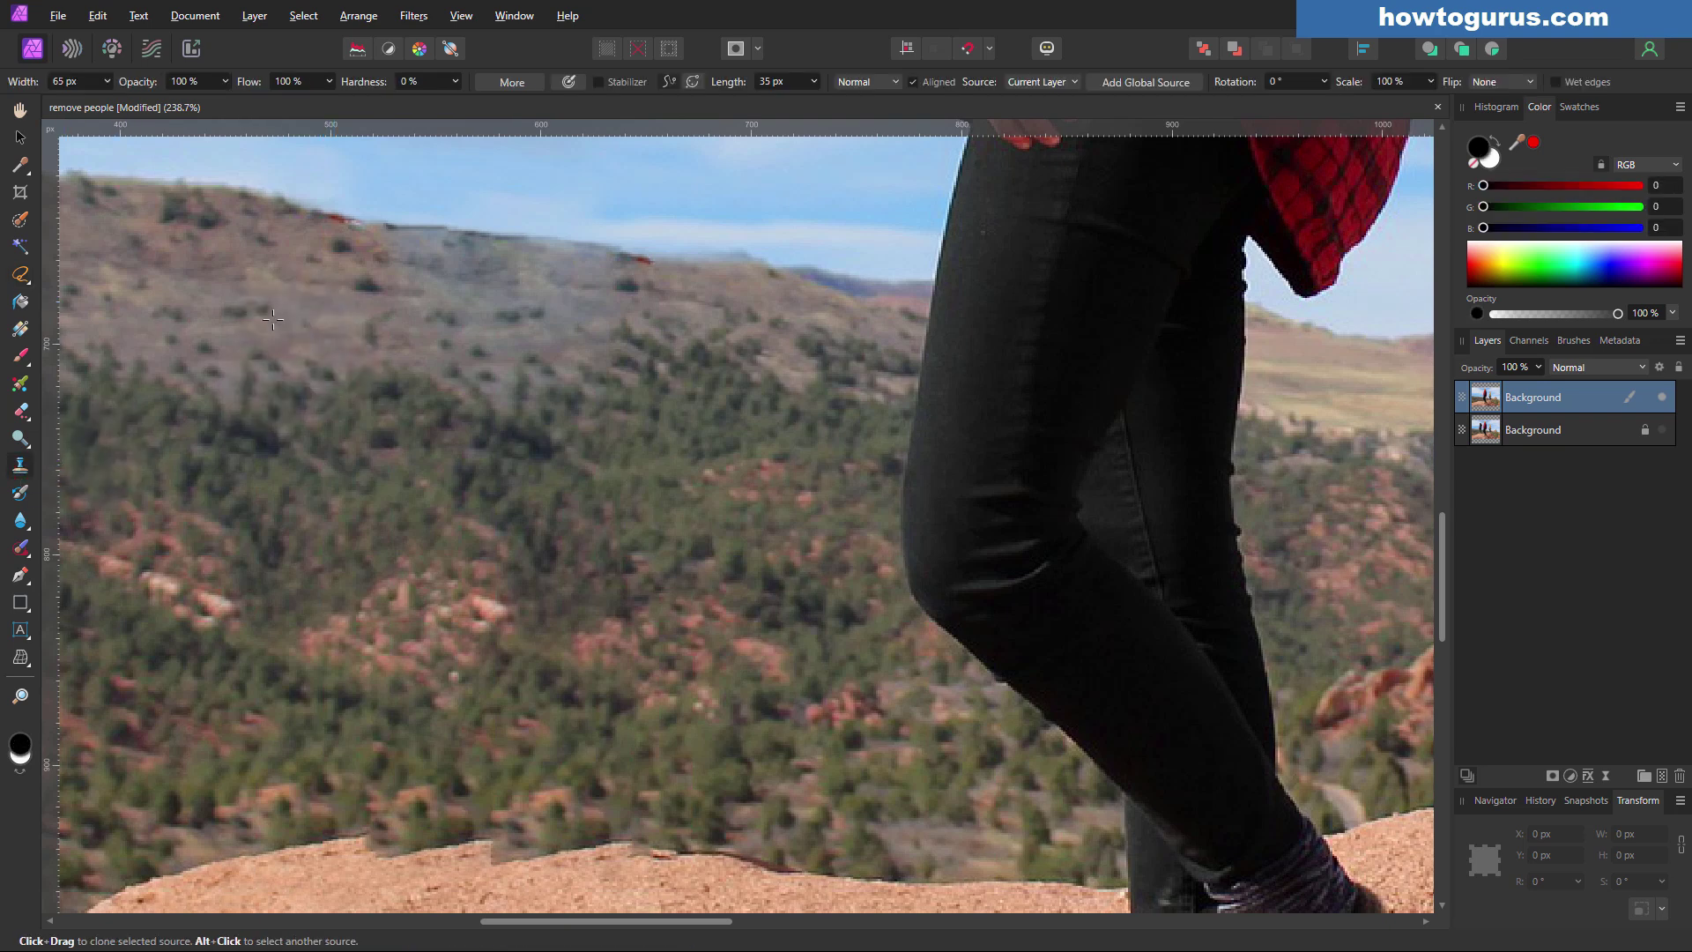
left_click(204, 288, "alt")
mouse_move(404, 309)
left_mouse_down()
mouse_move(494, 342)
mouse_move(550, 308)
mouse_move(412, 266)
mouse_move(453, 234)
mouse_move(555, 264)
mouse_move(617, 313)
mouse_move(590, 326)
left_mouse_up()
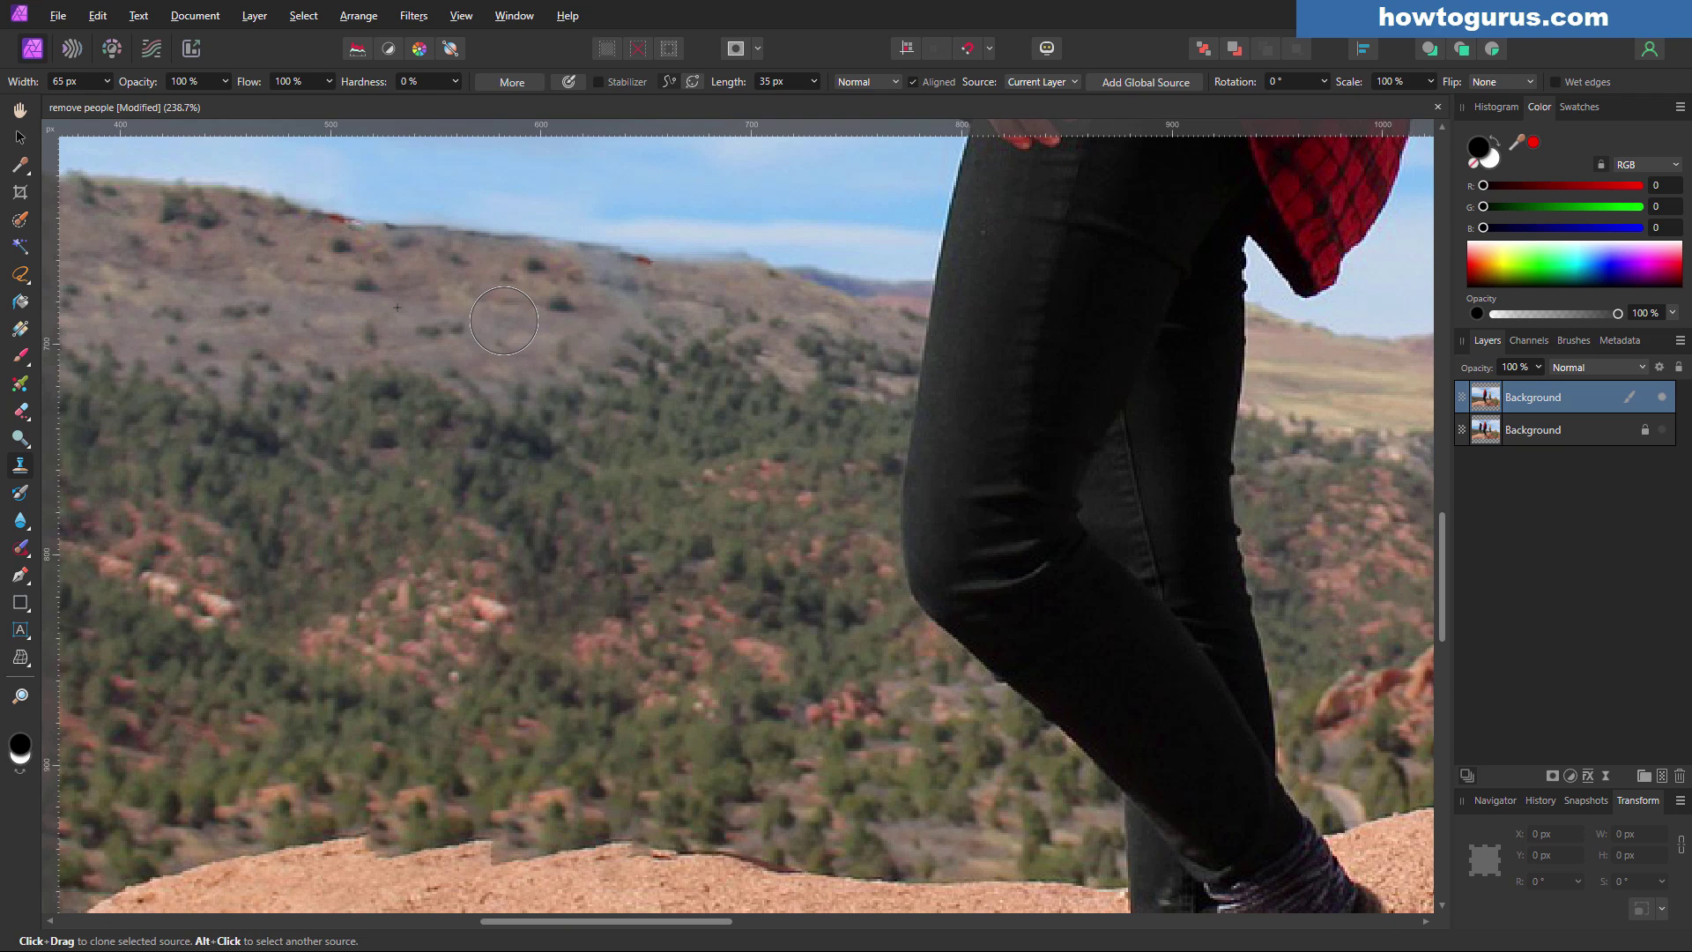
Set the Clone Brush to 80% hardness and 18 px width, and clone clean ridge edge over the red and dark smudges along the ridge line.
left_click(456, 82)
left_click_drag(462, 101, 555, 101)
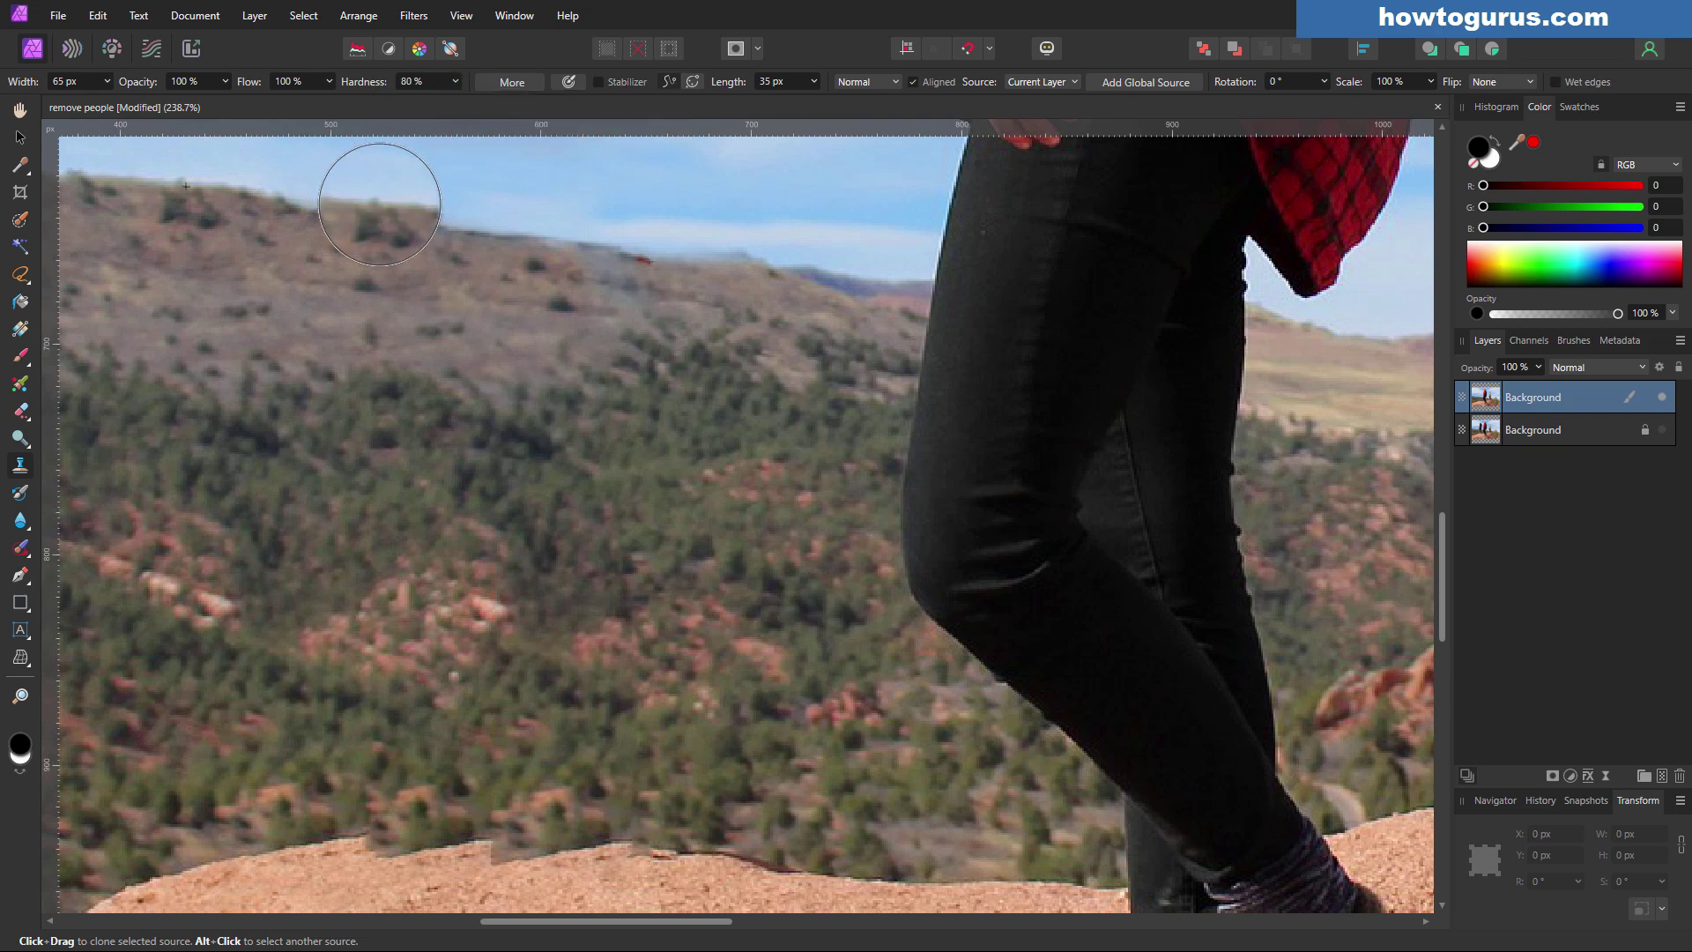
key("bracketleft")
key("bracketleft")
key("bracketleft")
key("bracketleft")
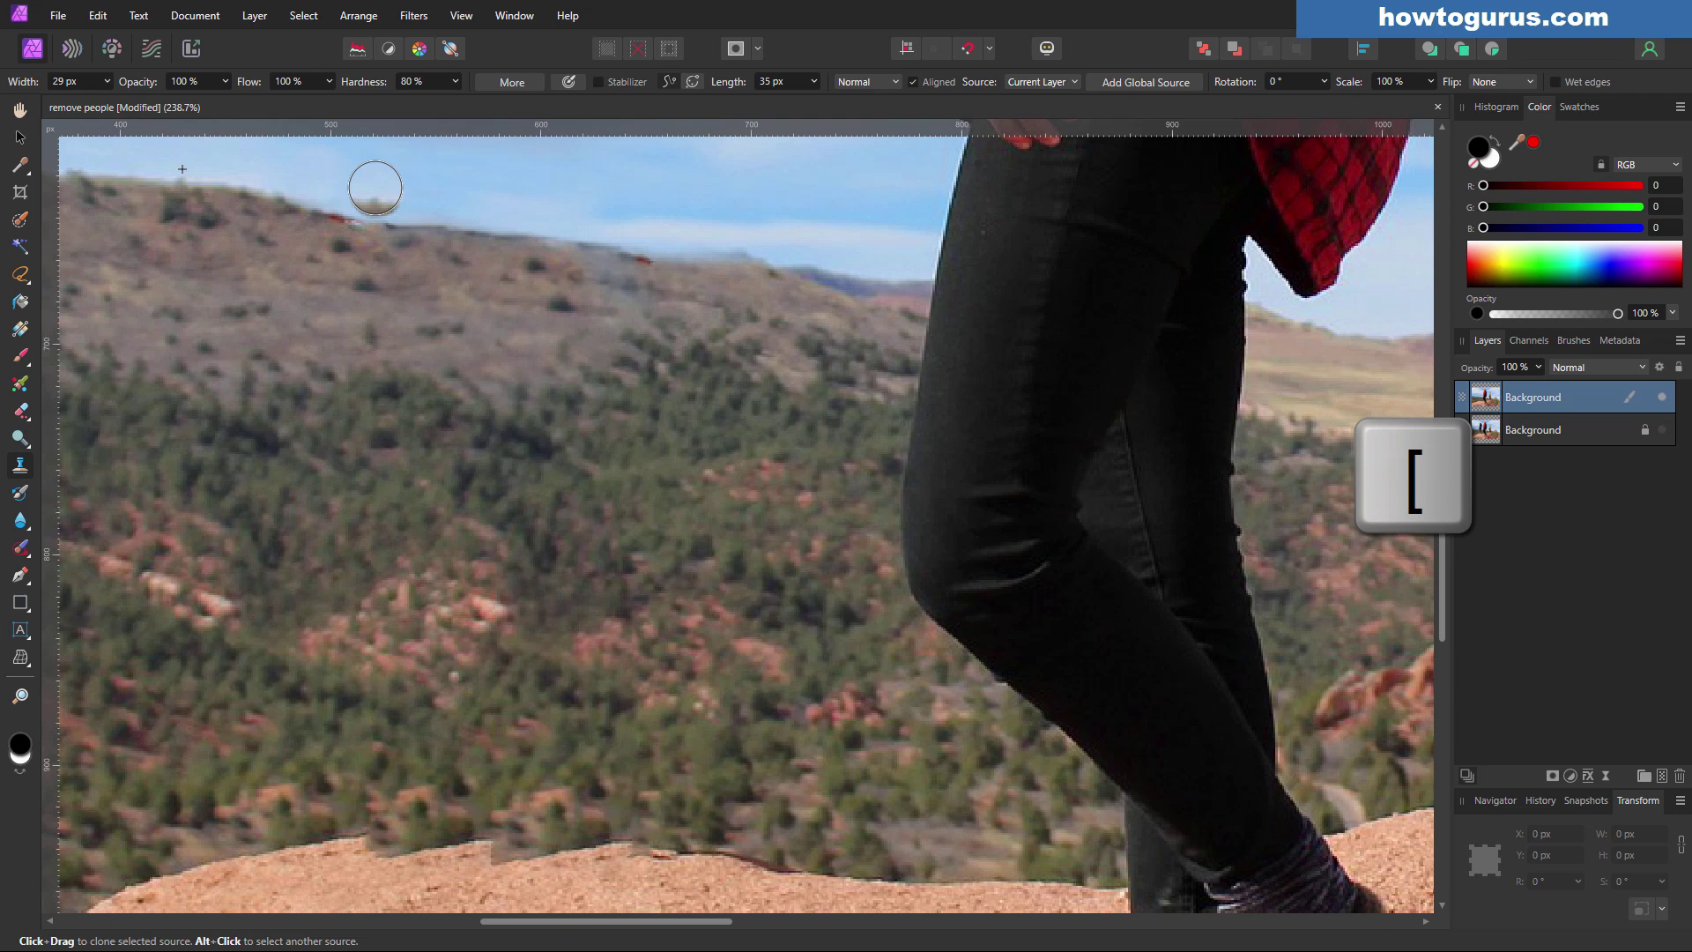
key("bracketleft")
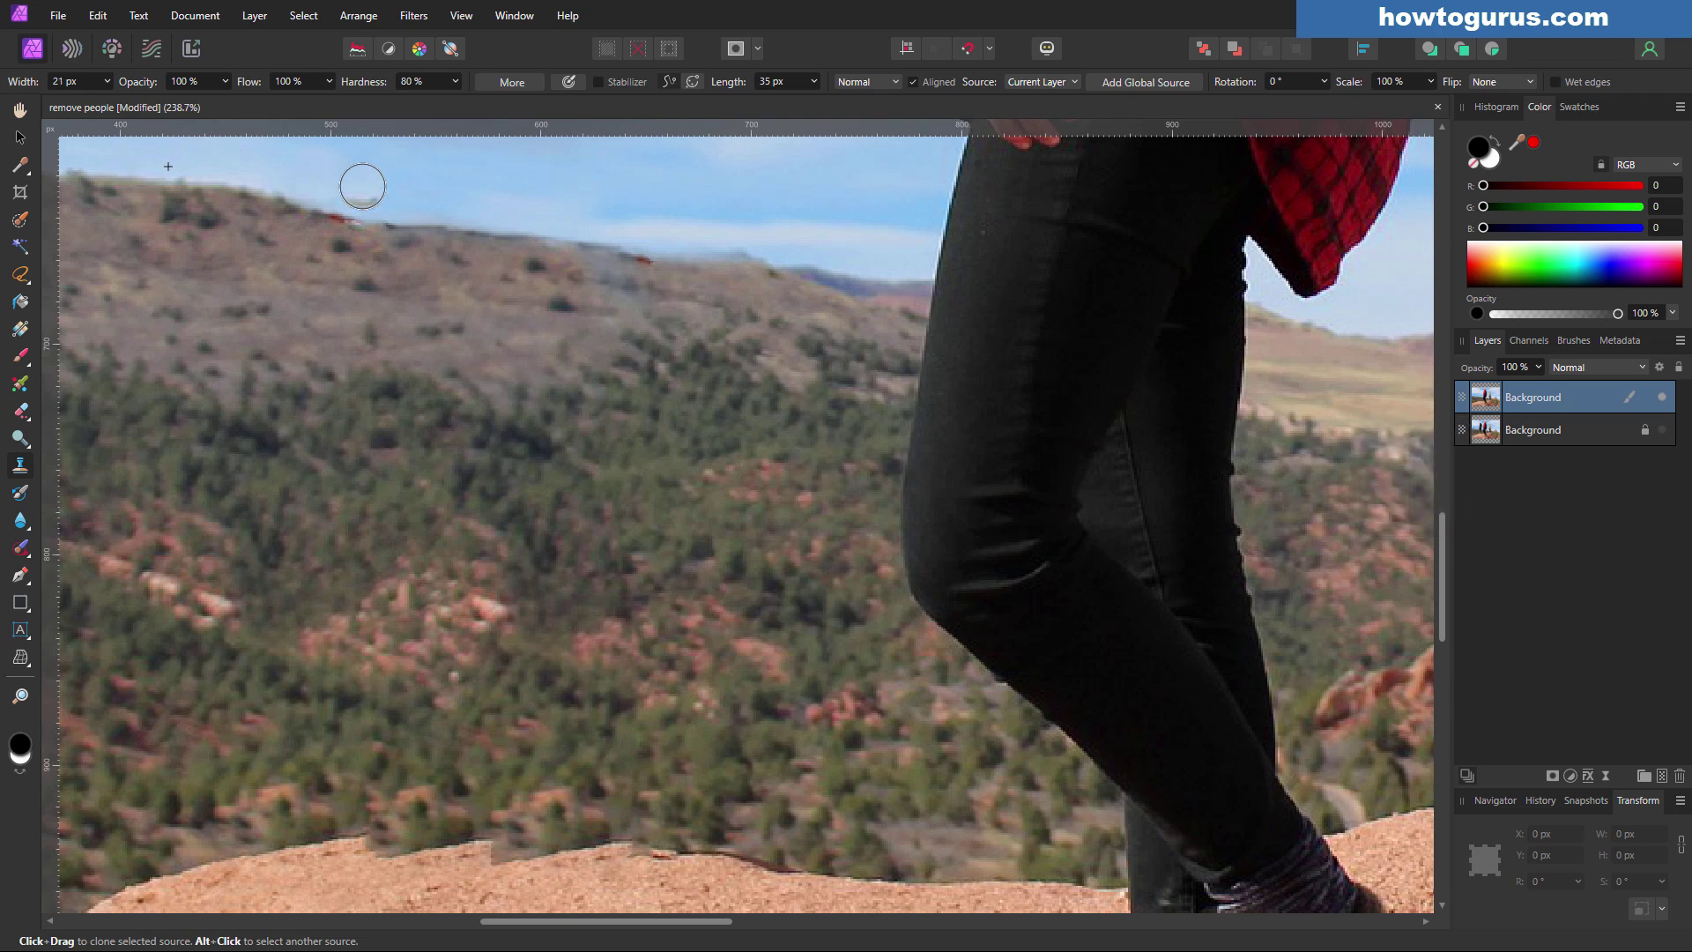
left_click(297, 270, "alt")
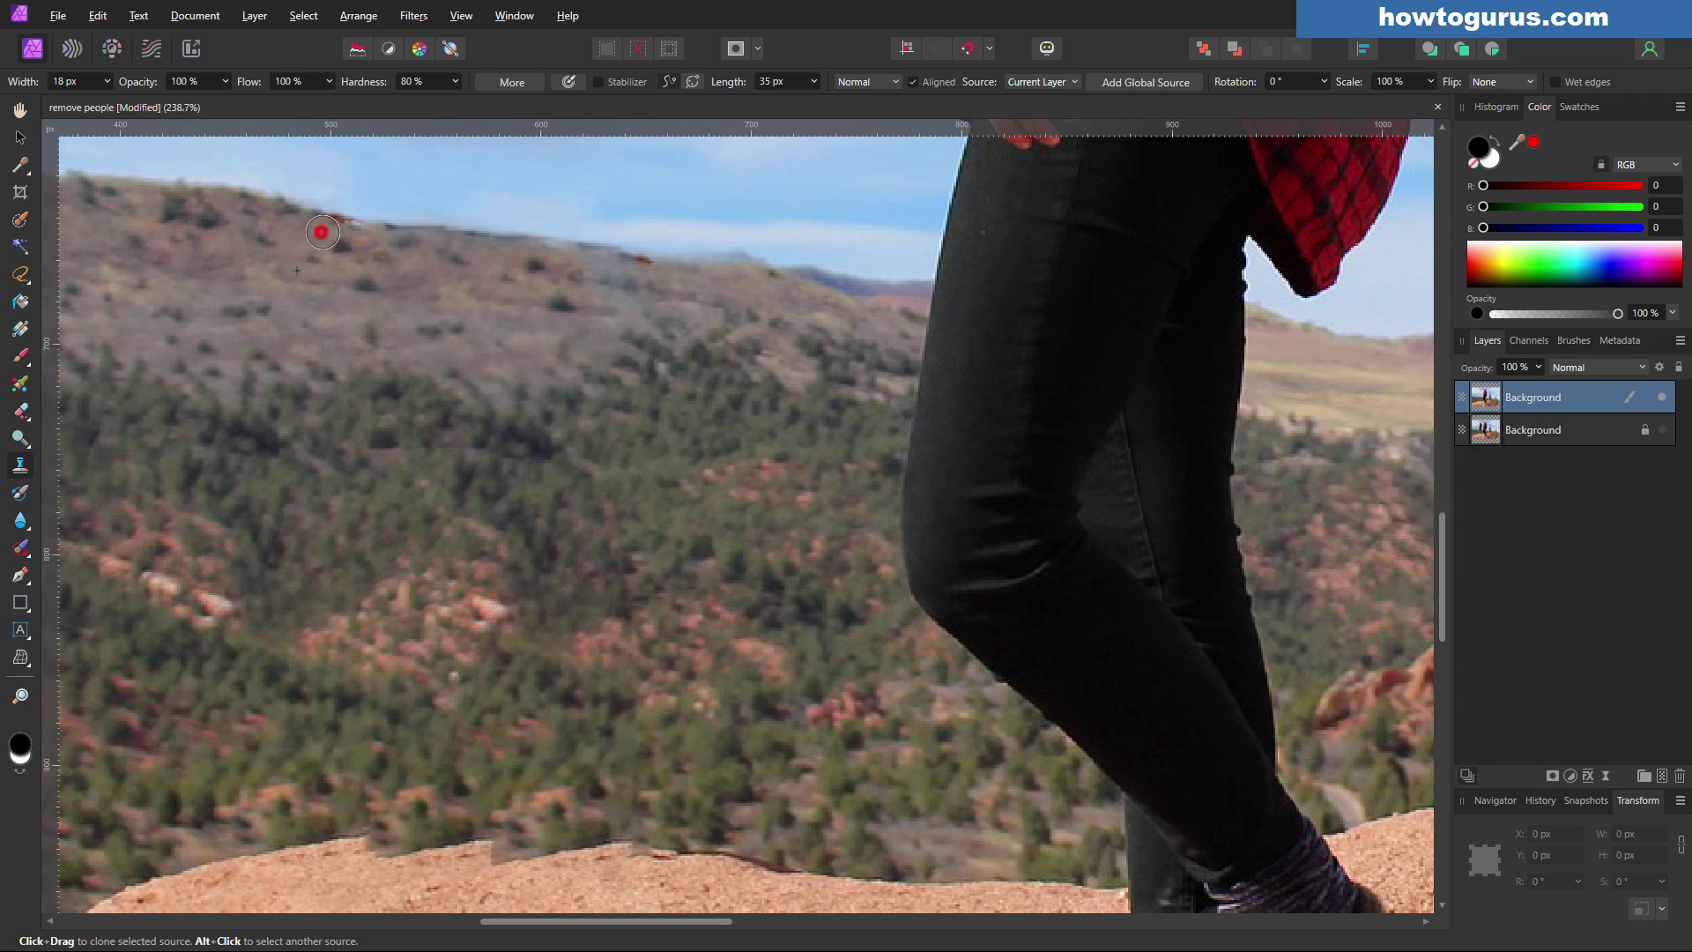
left_click_drag(322, 232, 635, 272)
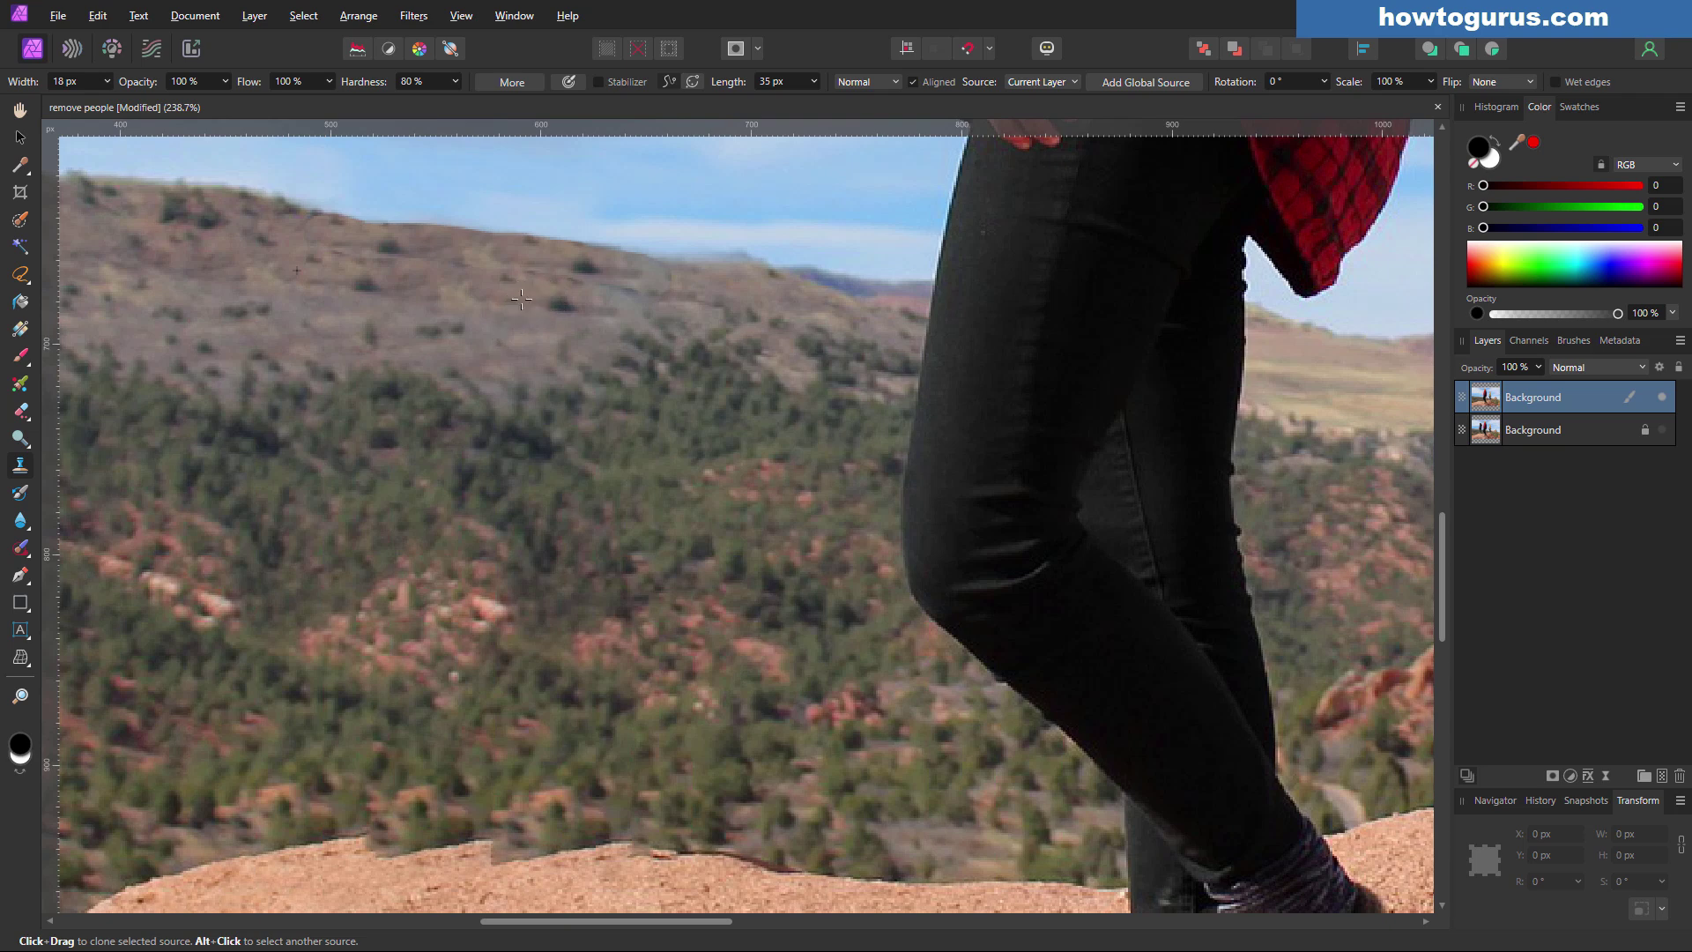
mouse_move(672, 289)
left_mouse_down()
mouse_move(657, 268)
mouse_move(751, 278)
left_mouse_up()
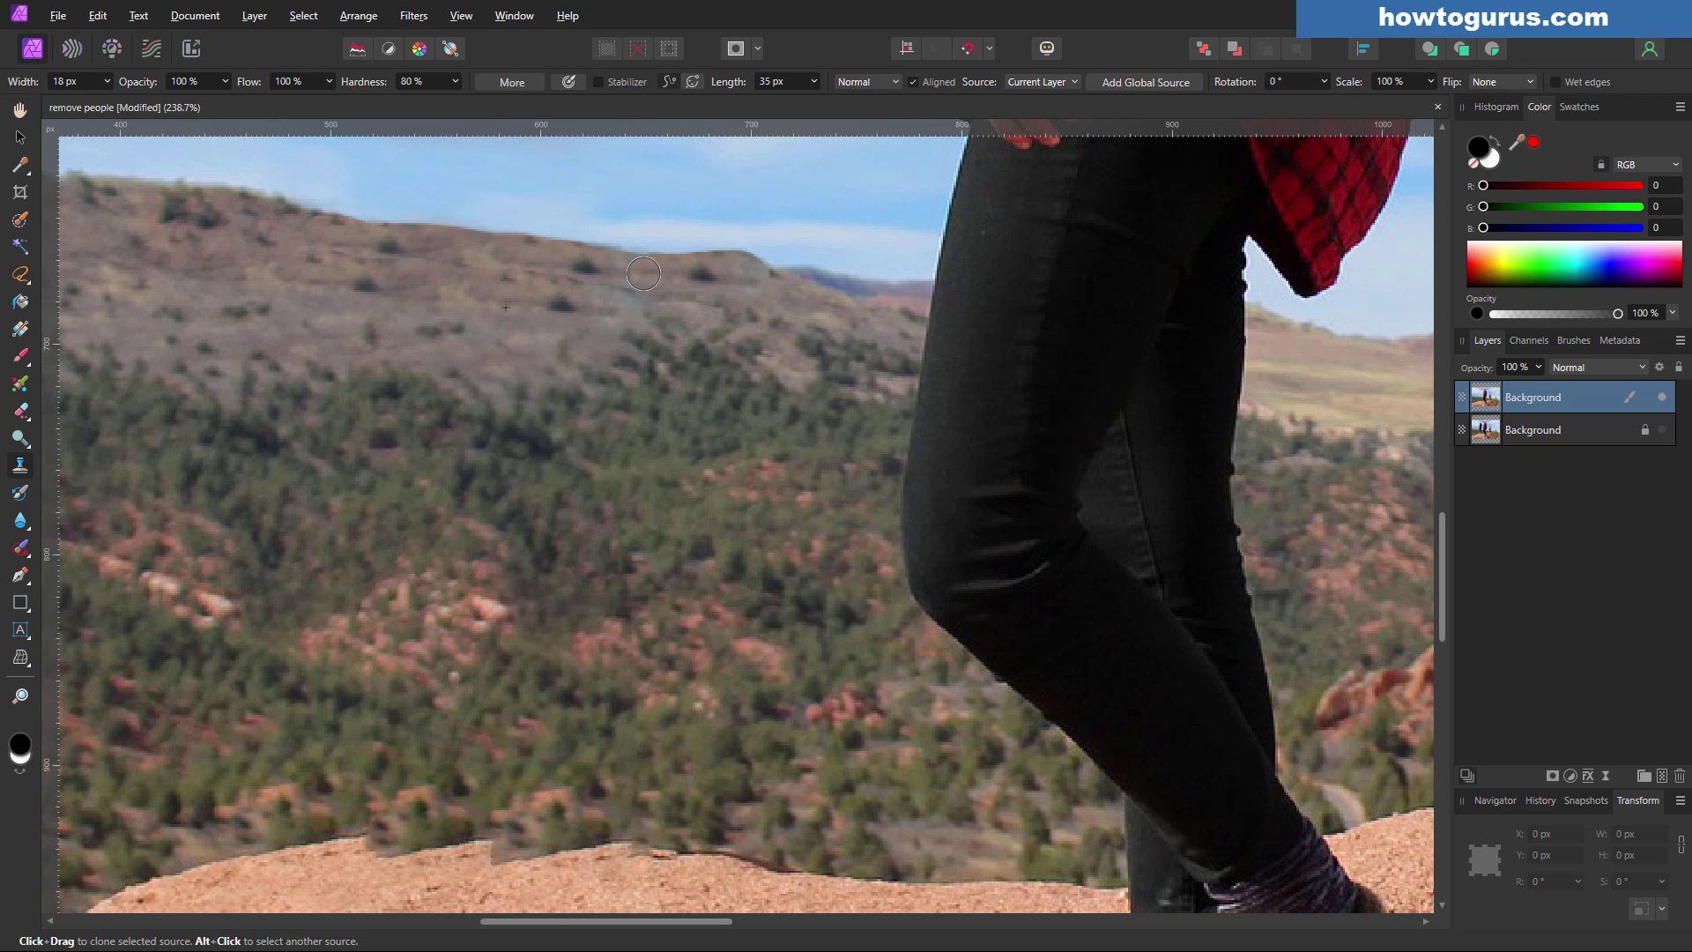
Set the Clone Brush hardness to 0% and clone hillside texture over the leftover blotches below the ridge line.
left_click(453, 82)
left_click(456, 82)
left_click(513, 299, "alt")
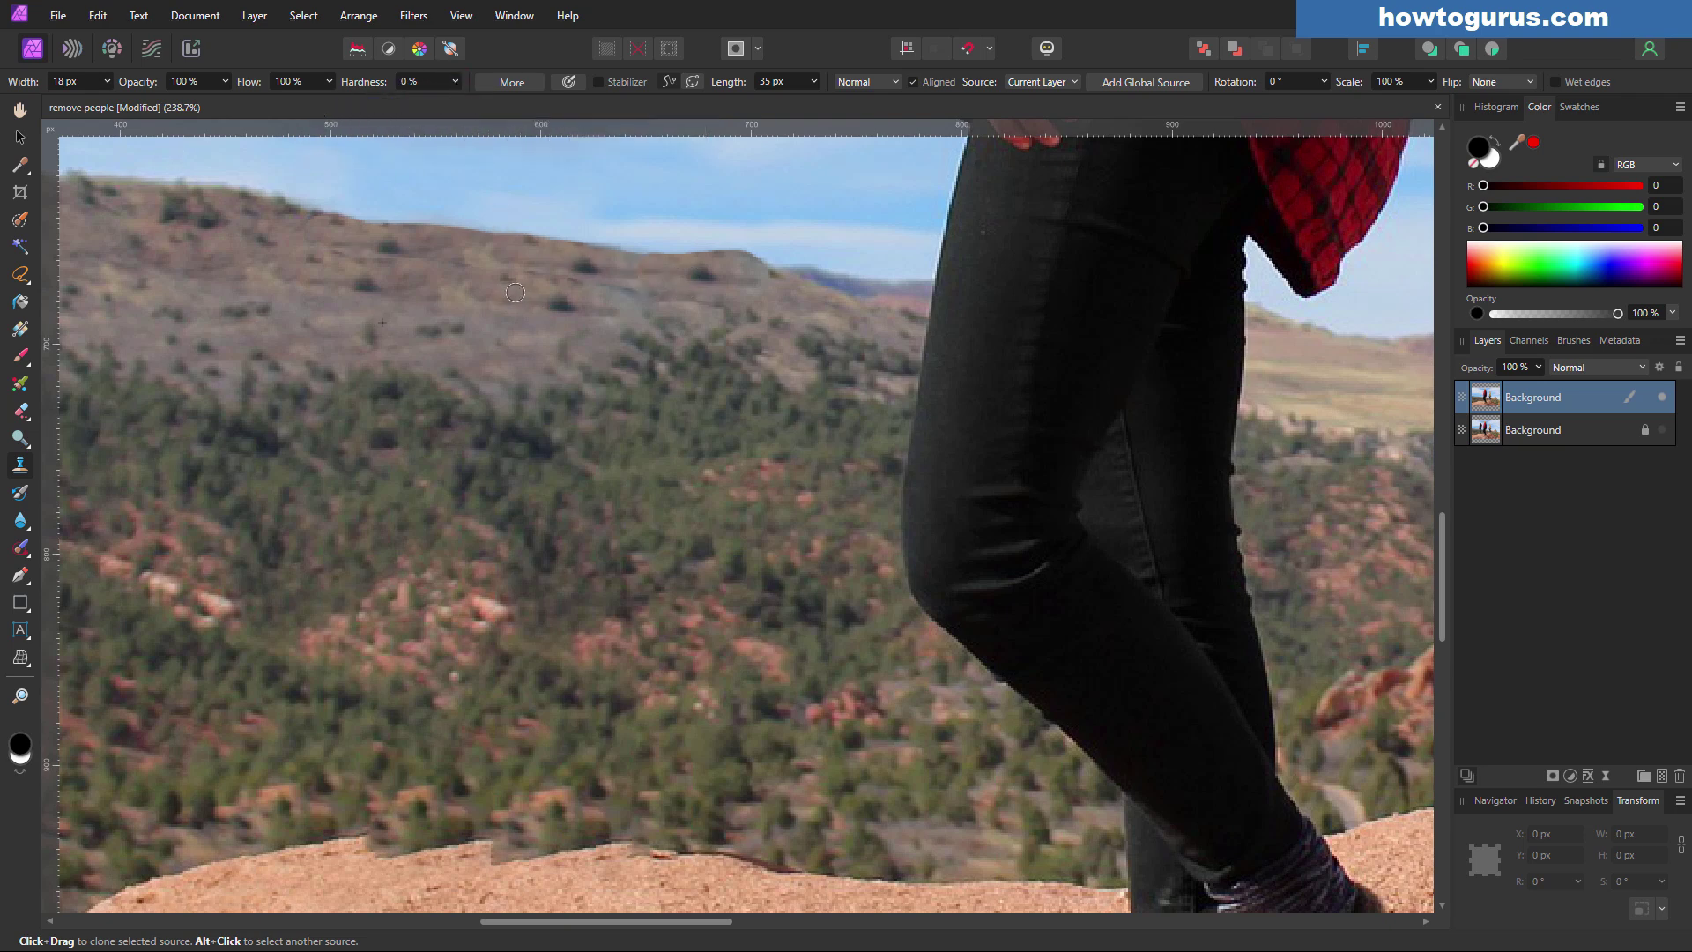
left_click(605, 305, "alt")
left_click(476, 249)
left_click(493, 253)
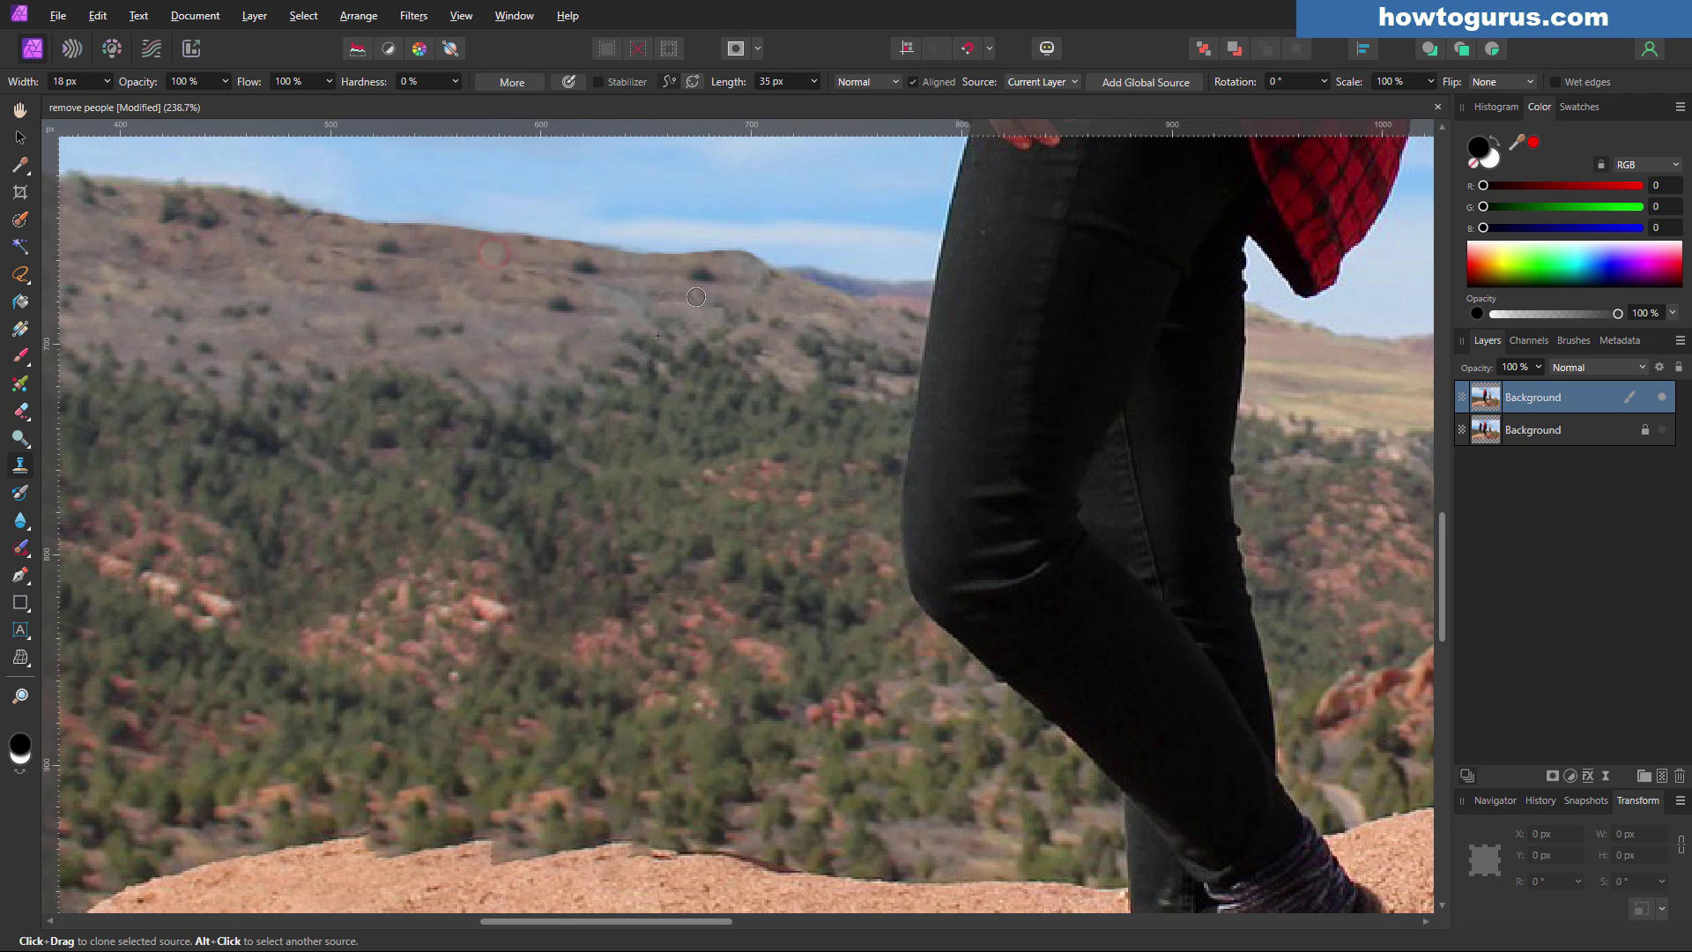
left_click(549, 305)
left_click(376, 251)
left_click(414, 251)
Clone the smooth boulder edge sampled near the woman in red over the jagged notches where the boots stood.
key("space")
left_click_drag(567, 793, 595, 531)
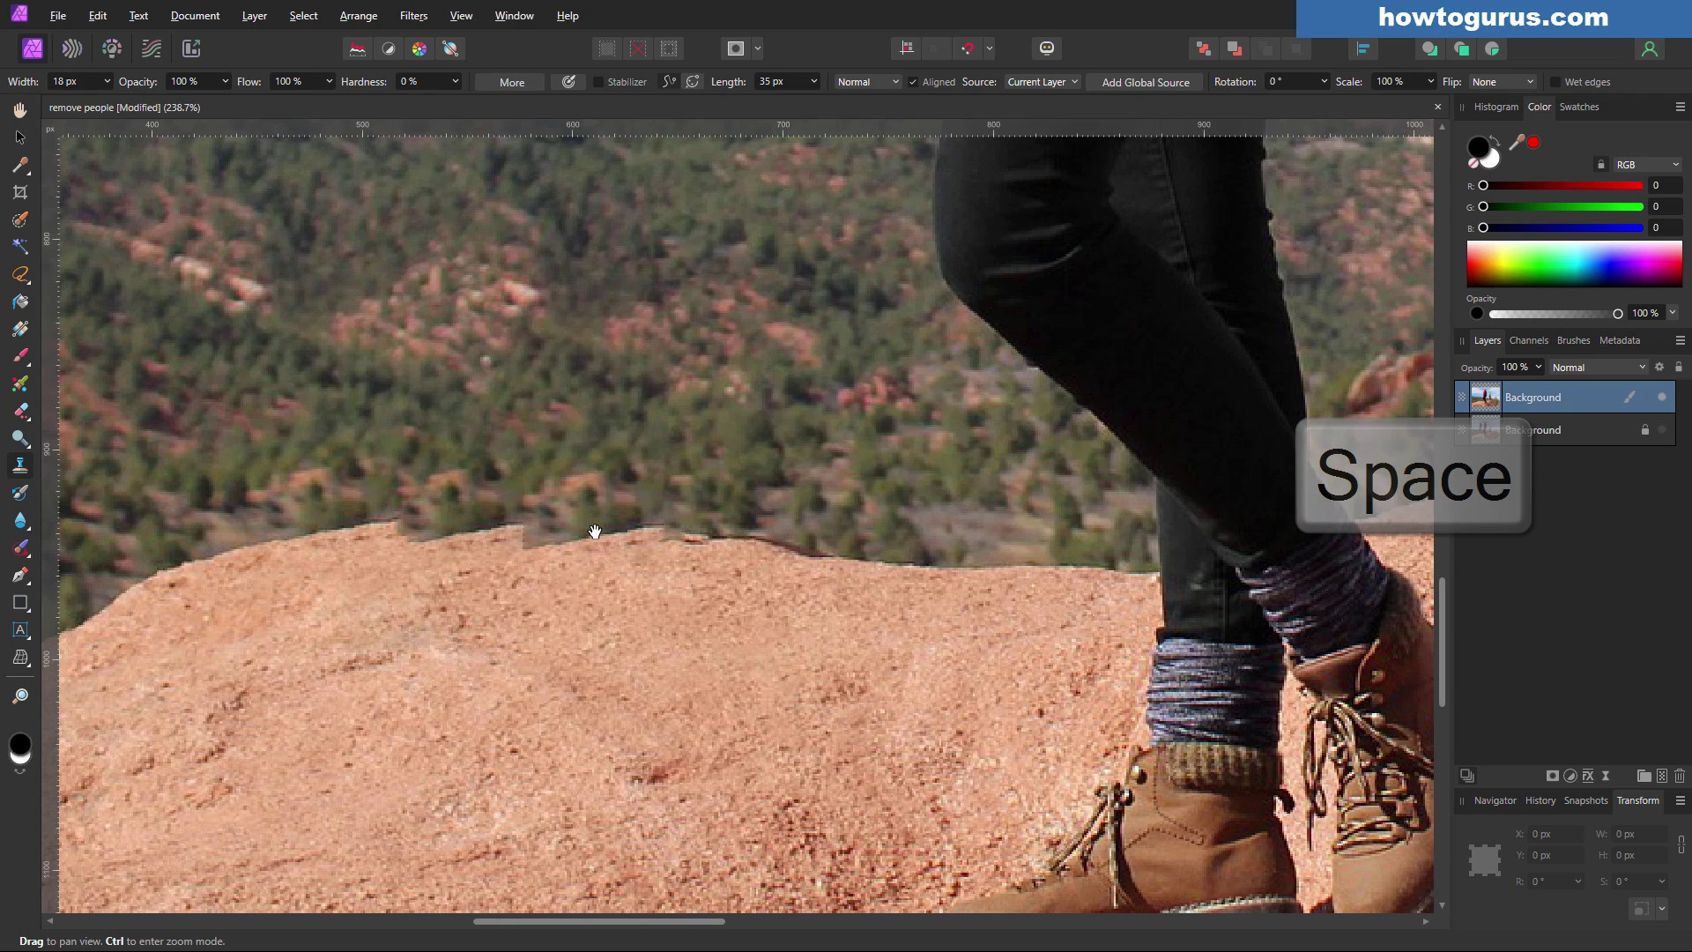
left_click_drag(567, 684, 731, 627)
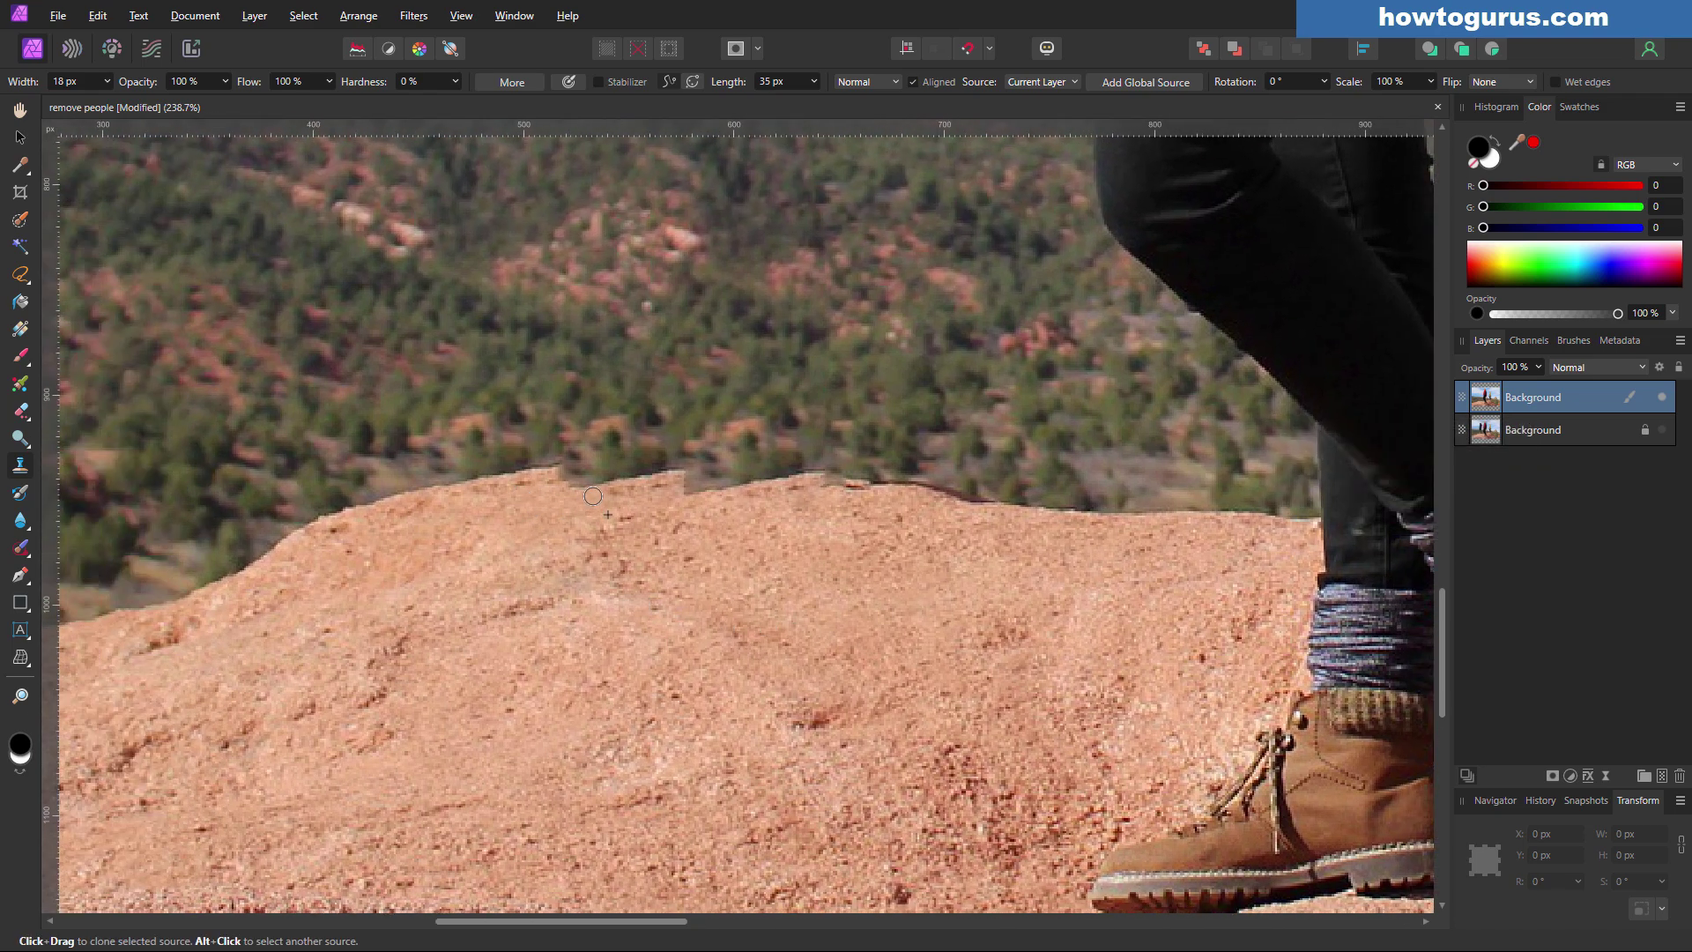
key("alt")
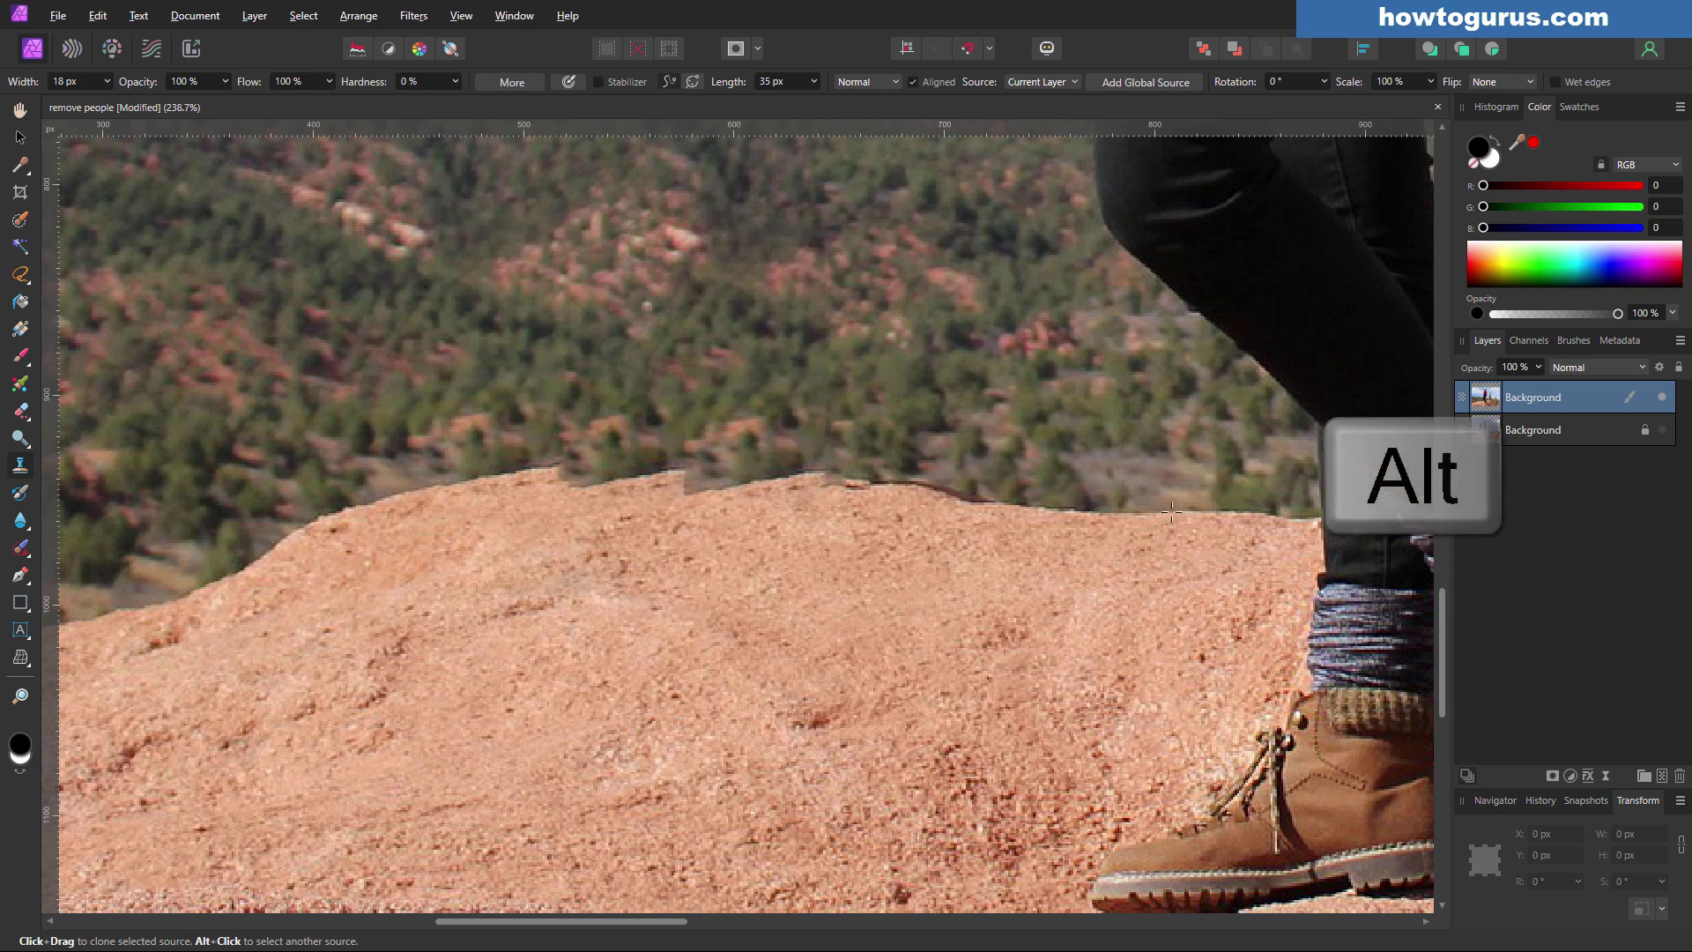
left_click(1198, 512, "alt")
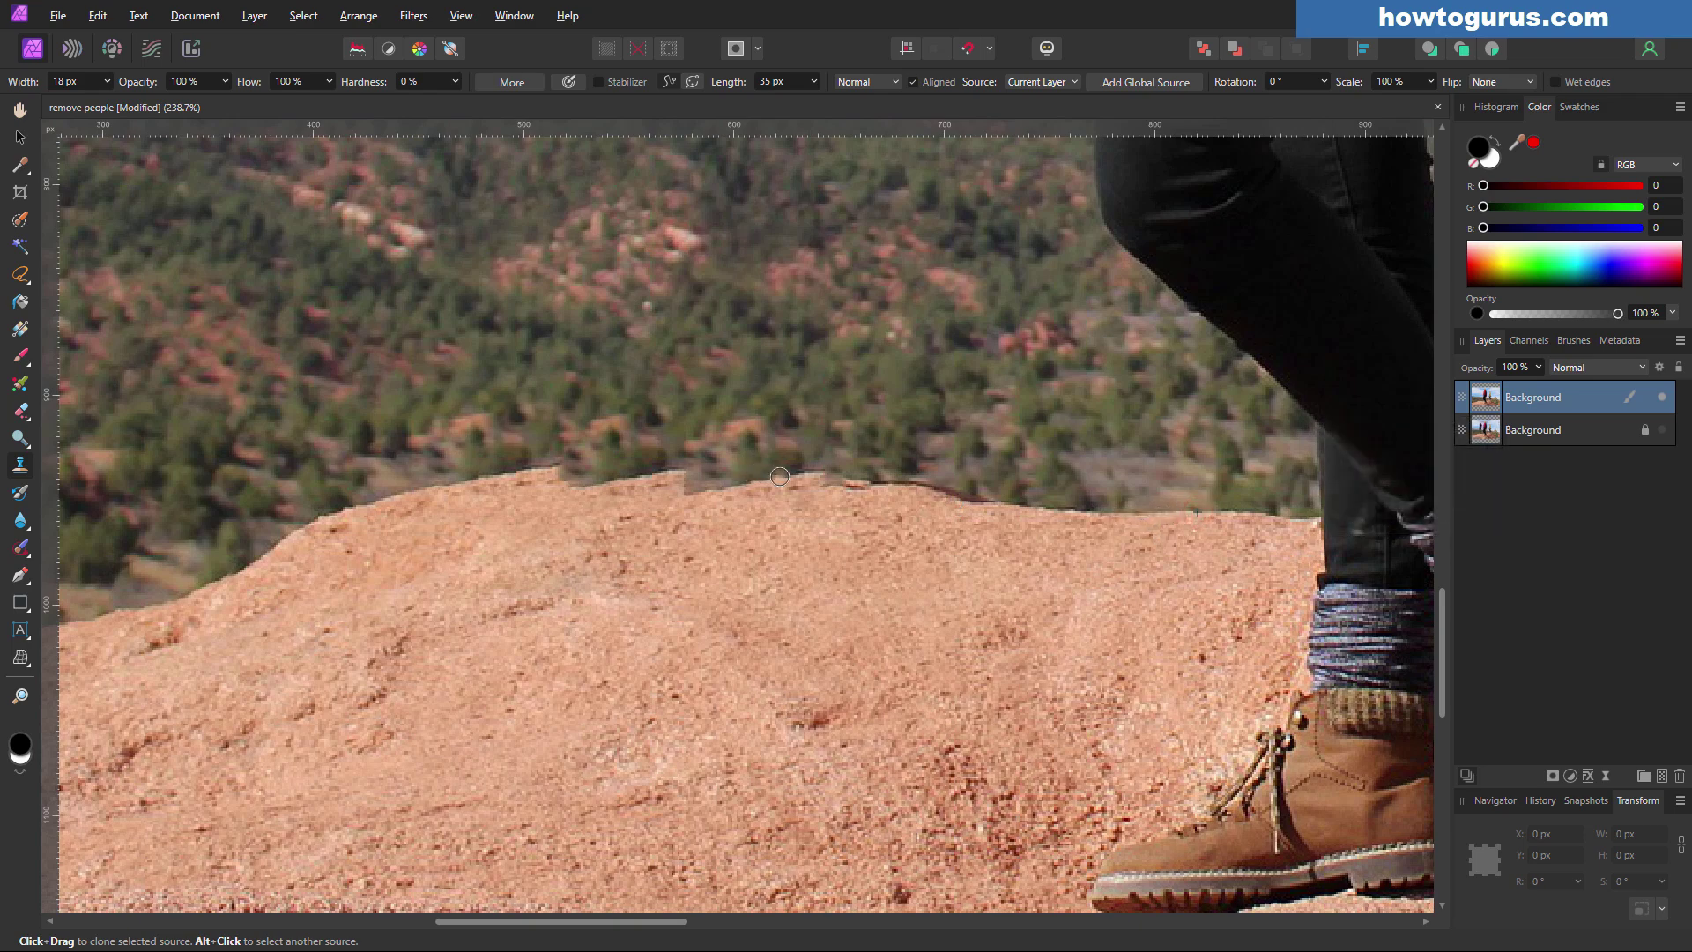
mouse_move(796, 474)
left_mouse_down()
mouse_move(675, 472)
mouse_move(708, 487)
mouse_move(730, 482)
mouse_move(560, 469)
mouse_move(621, 480)
left_mouse_up()
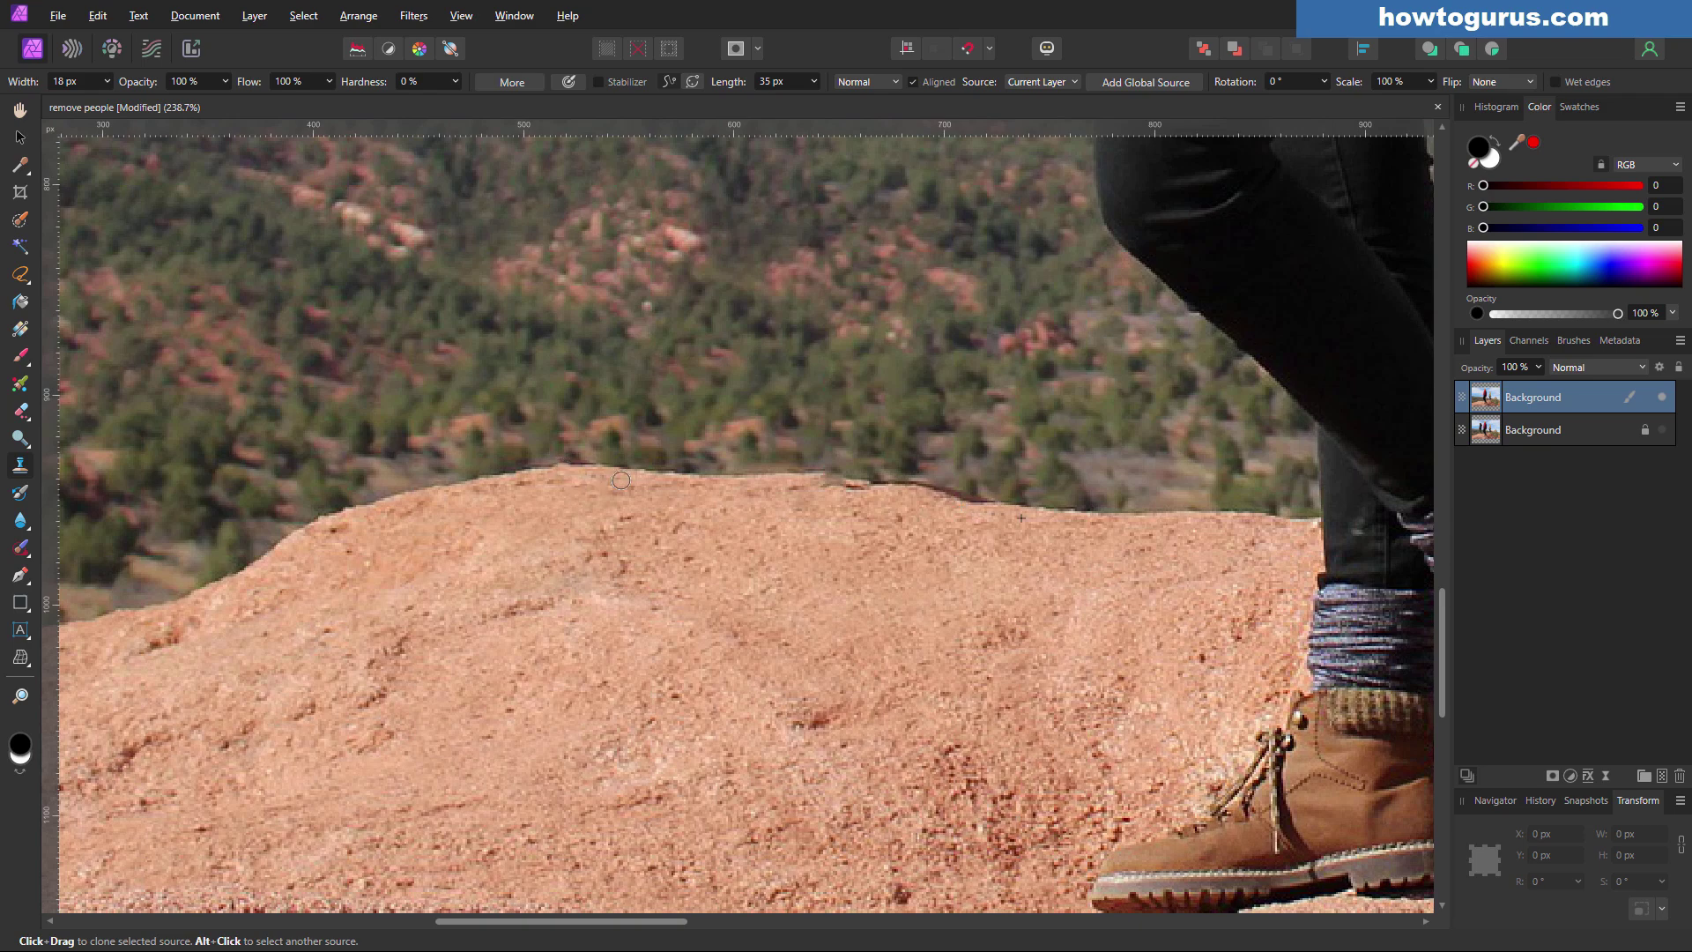
Clone clean rock edge over the leftover dark shadow line along the boulder's upper edge.
left_click(785, 480, "alt")
left_click(828, 482)
mouse_move(829, 482)
left_mouse_down()
mouse_move(910, 537)
mouse_move(871, 493)
mouse_move(992, 511)
left_mouse_up()
left_click(873, 509, "alt")
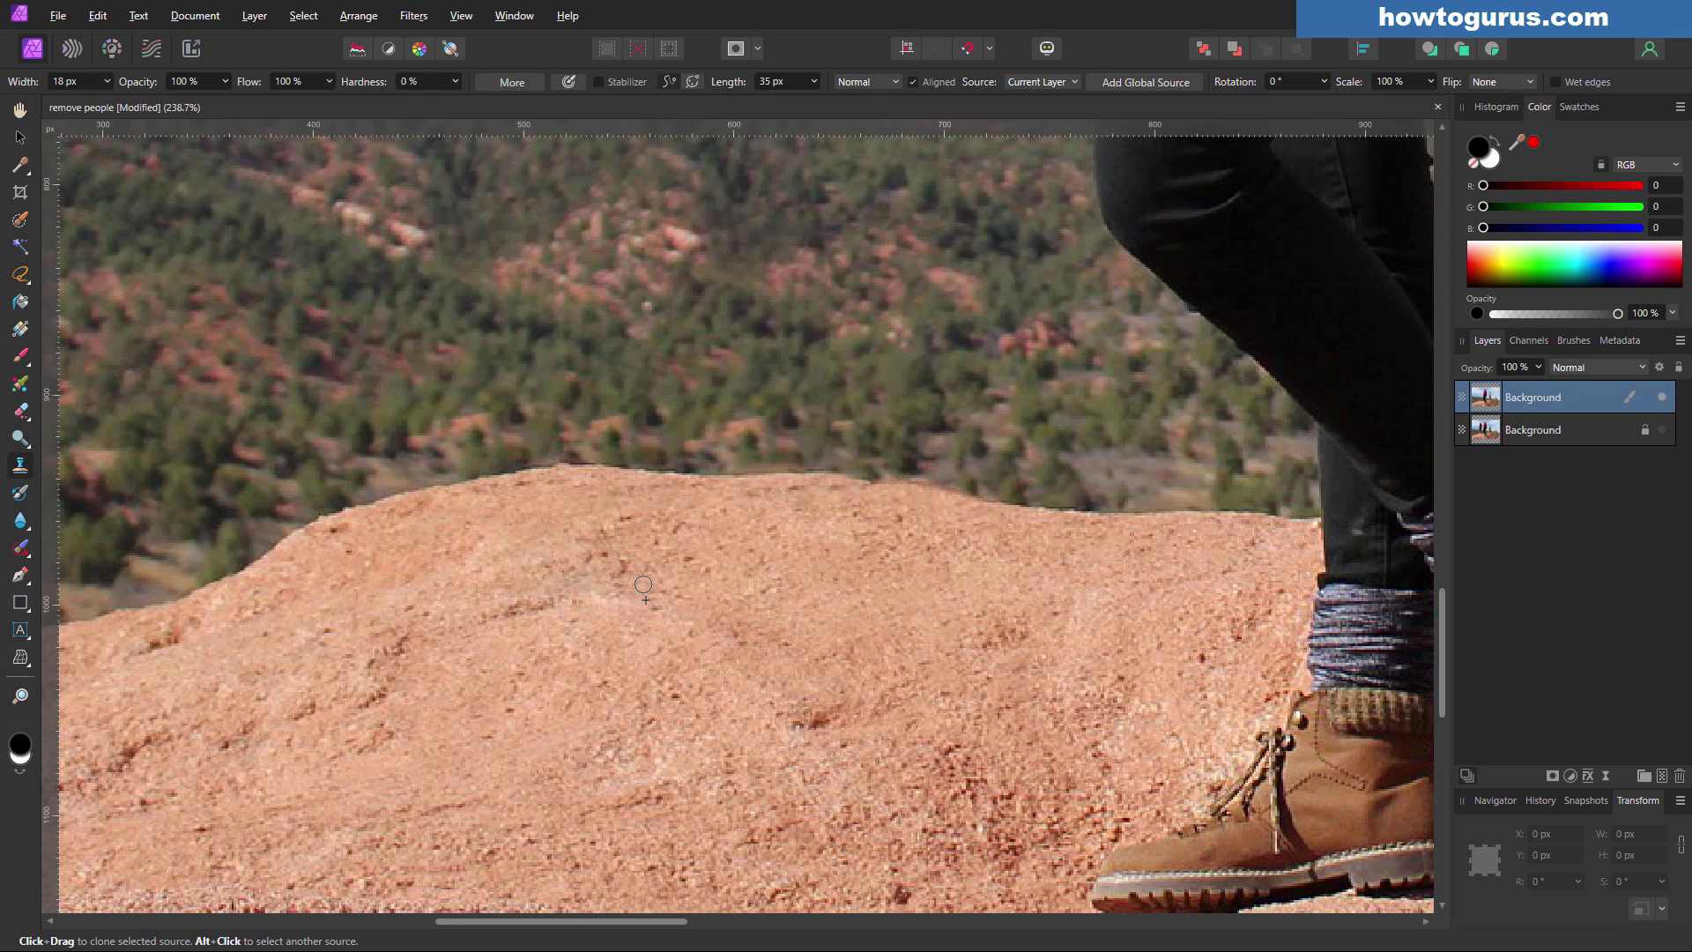
Switch to the Freehand Selection Tool with its type set to Freehand for outlining the woman in yellow.
scroll(643, 585, "down", 7)
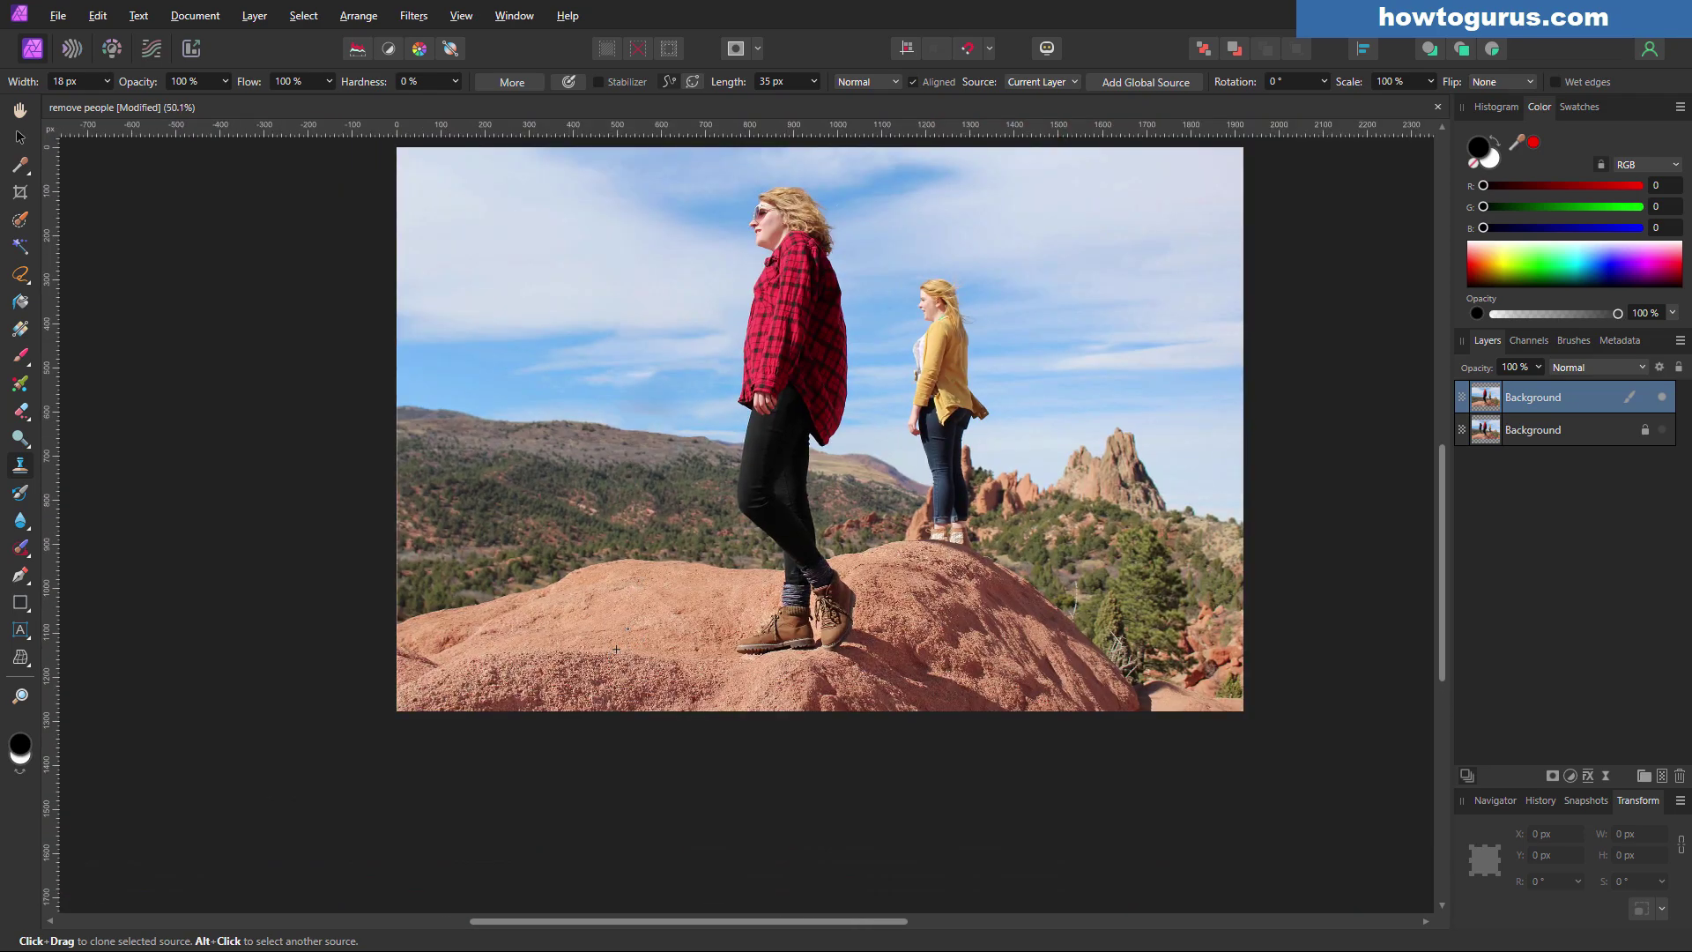
scroll(1023, 389, "up", 5)
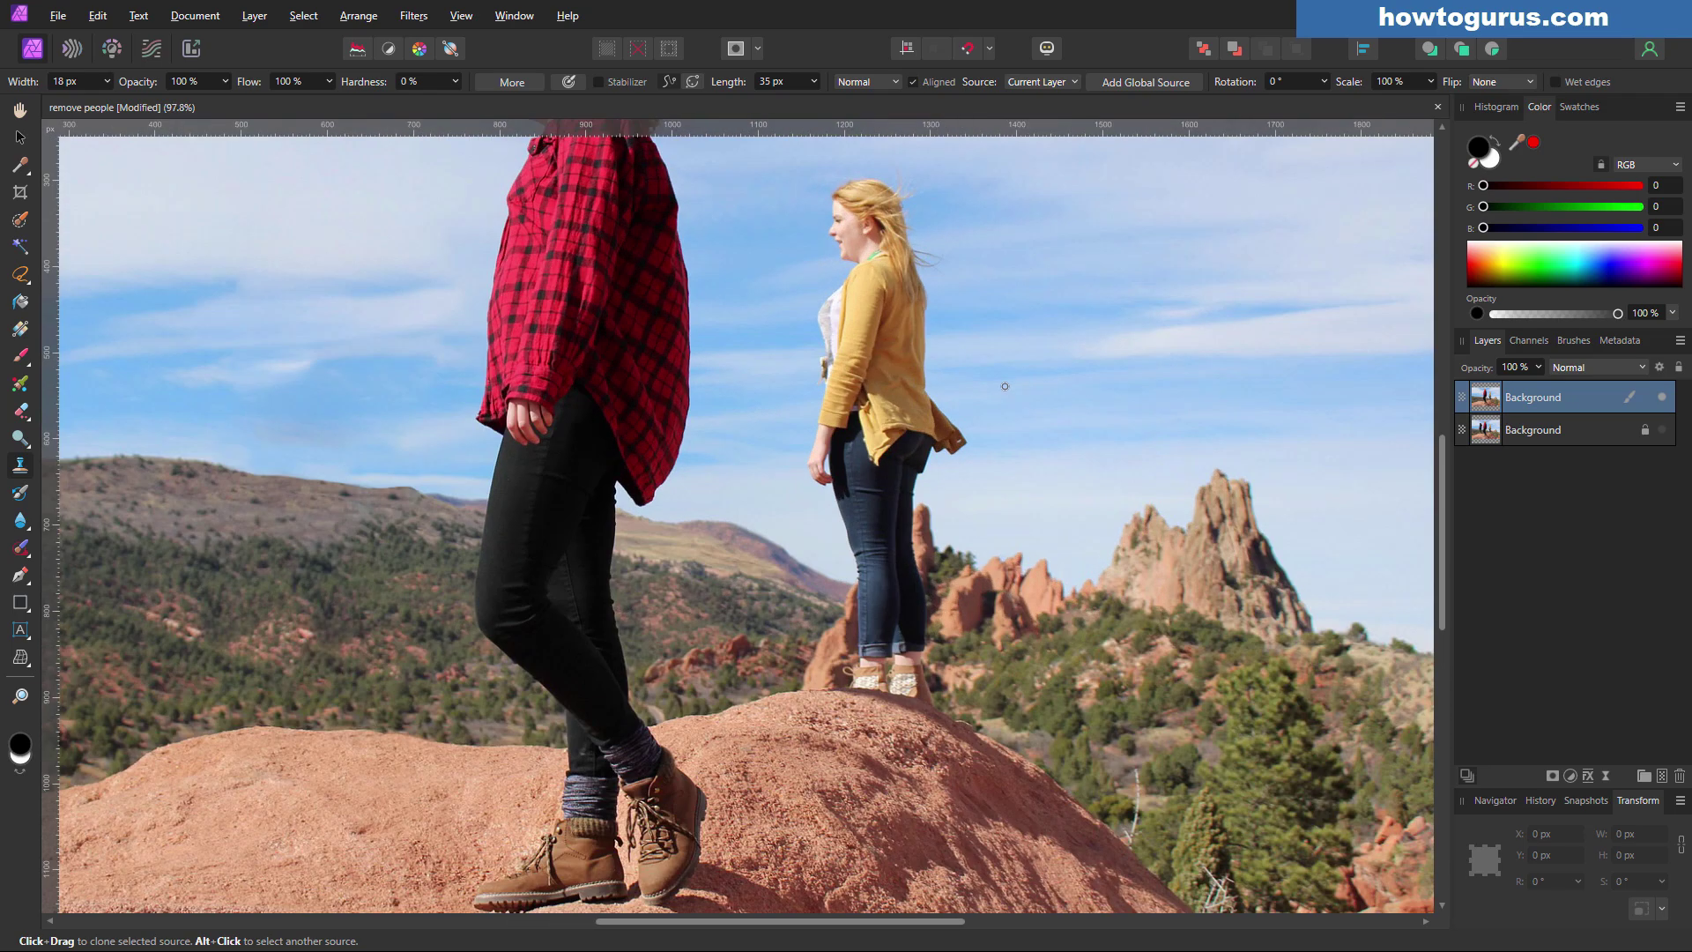
scroll(955, 410, "up", 3)
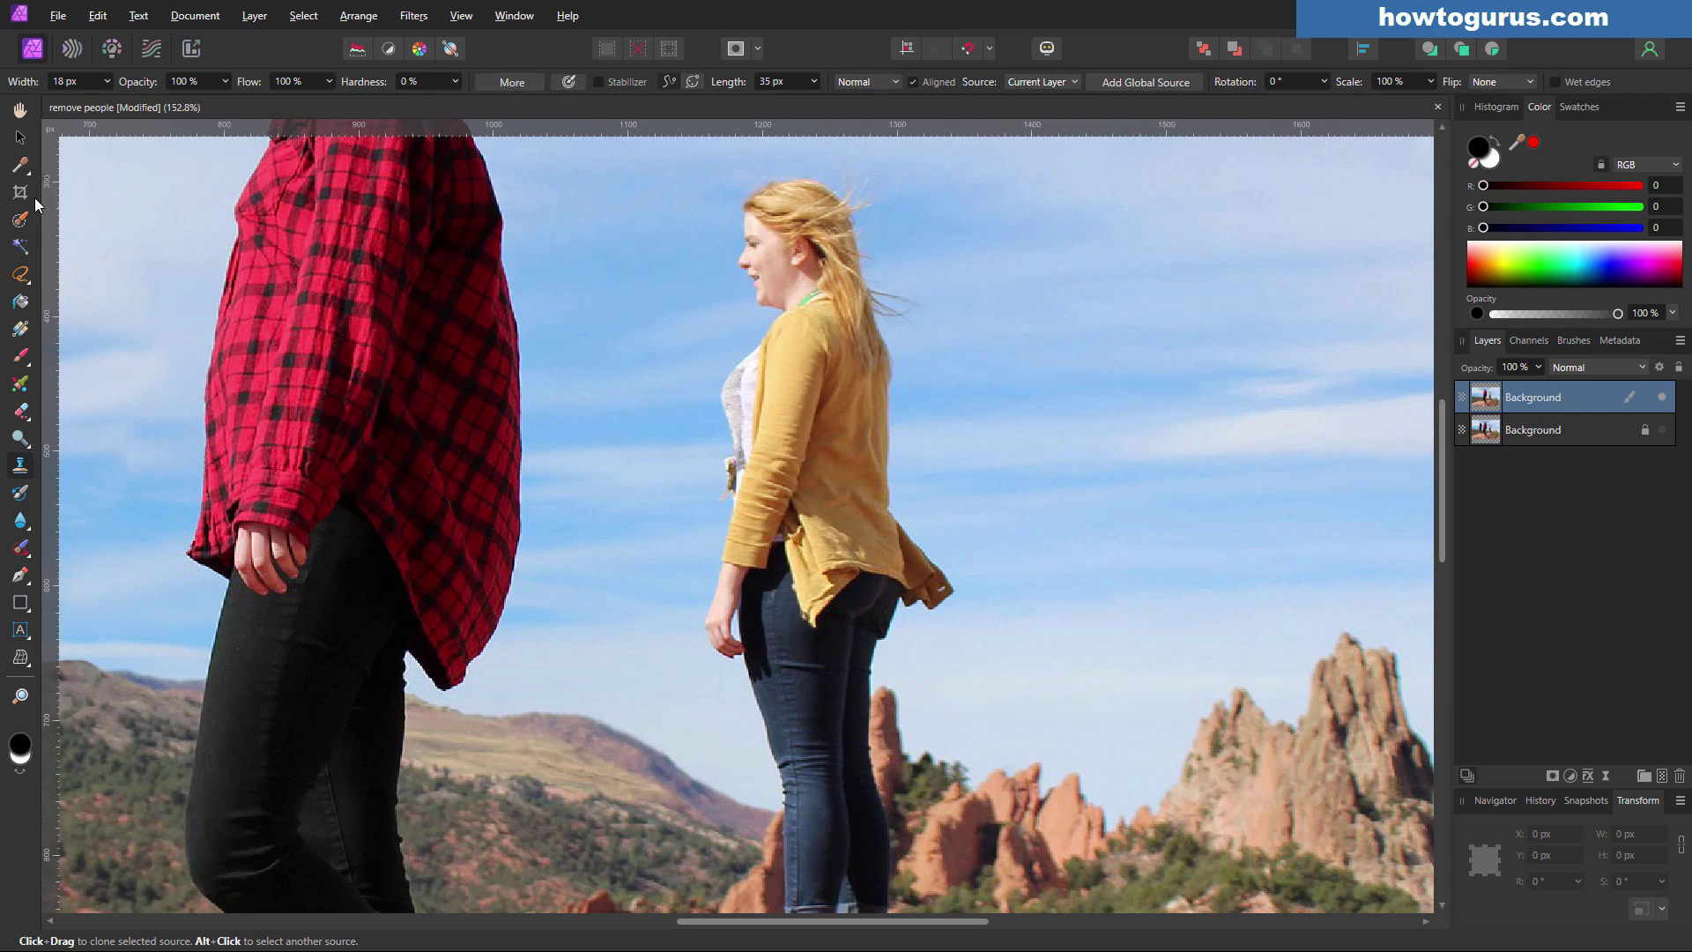
left_click(29, 276)
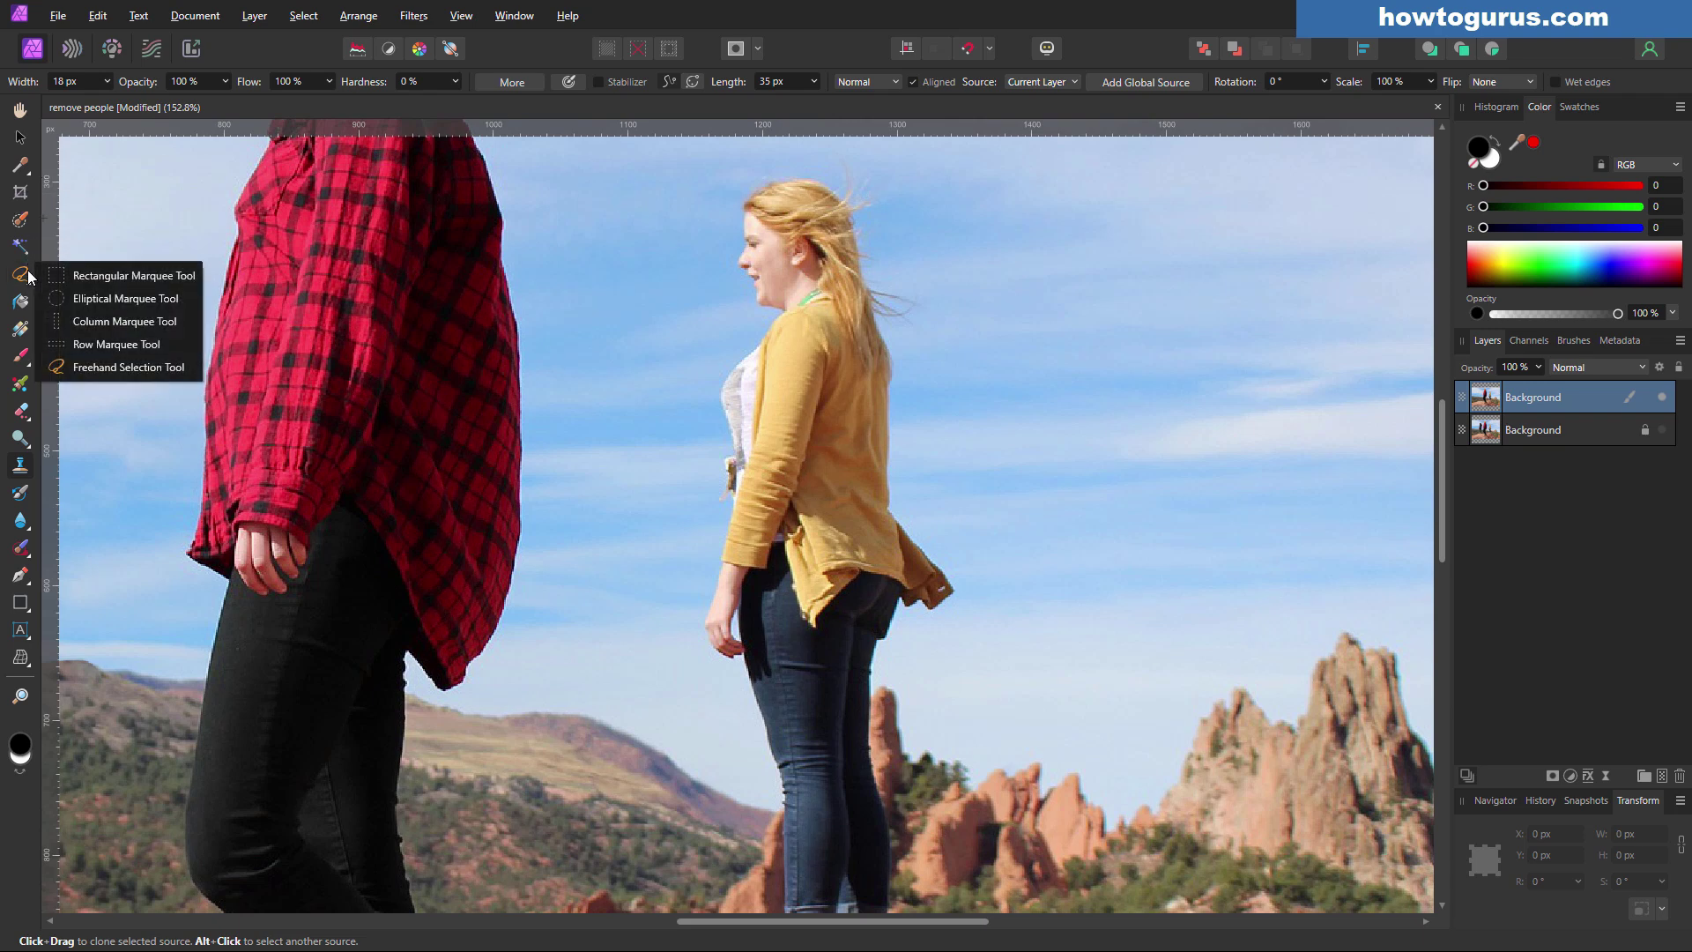
left_click(101, 275)
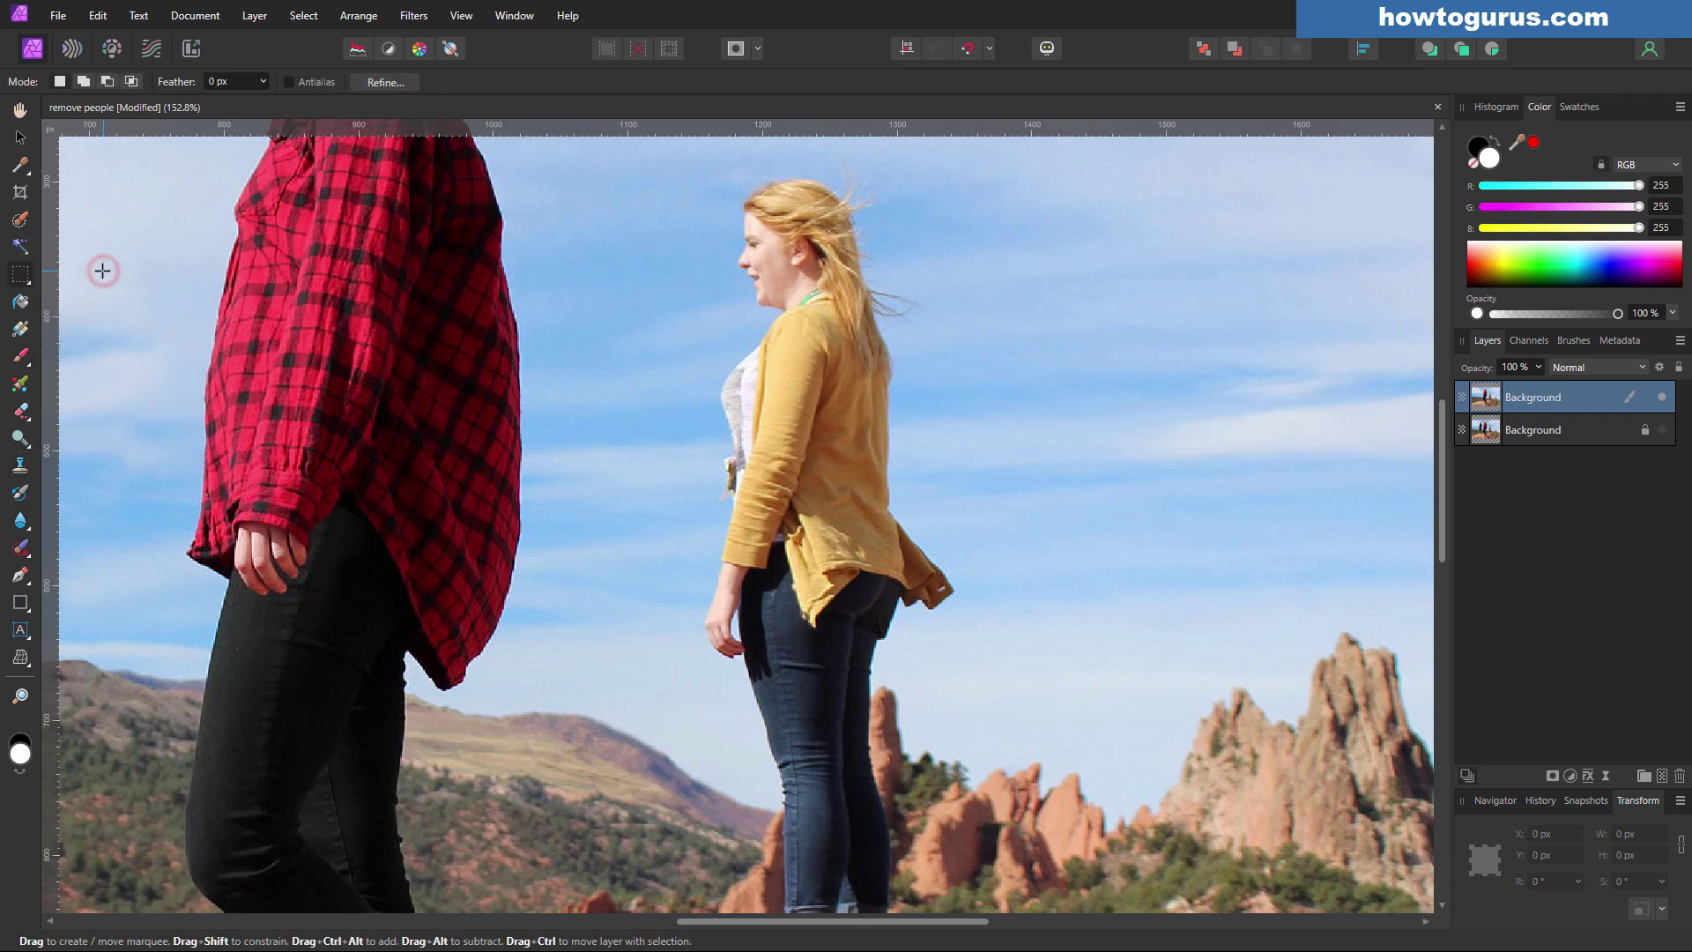
left_click(21, 276)
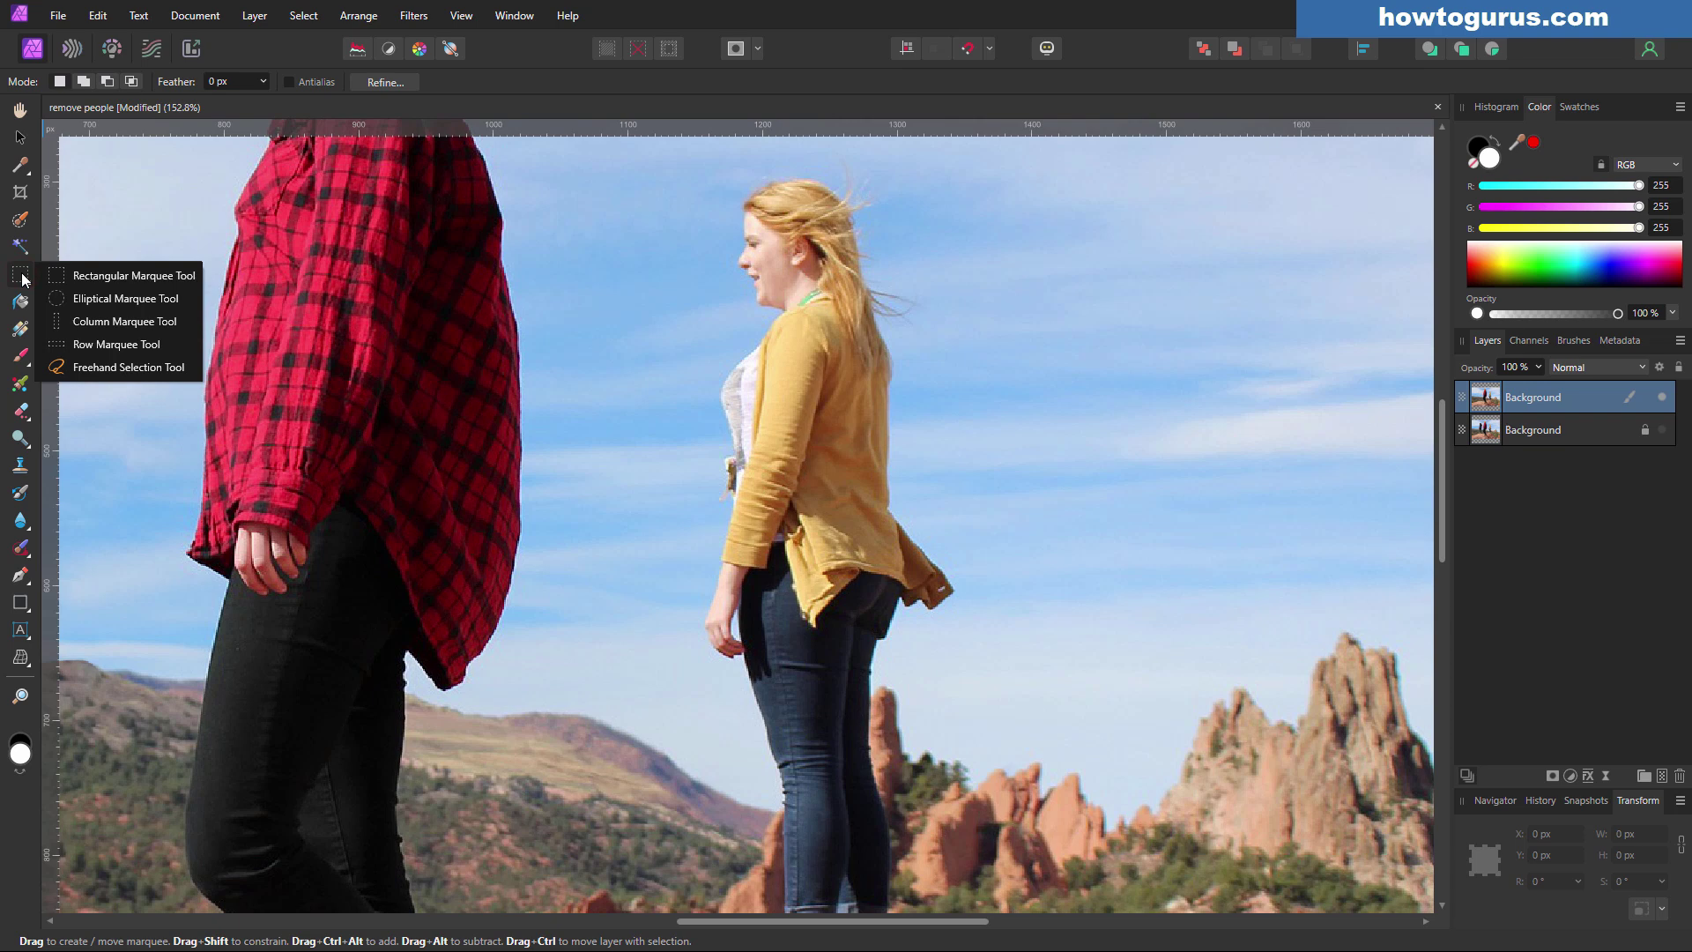
left_click(103, 367)
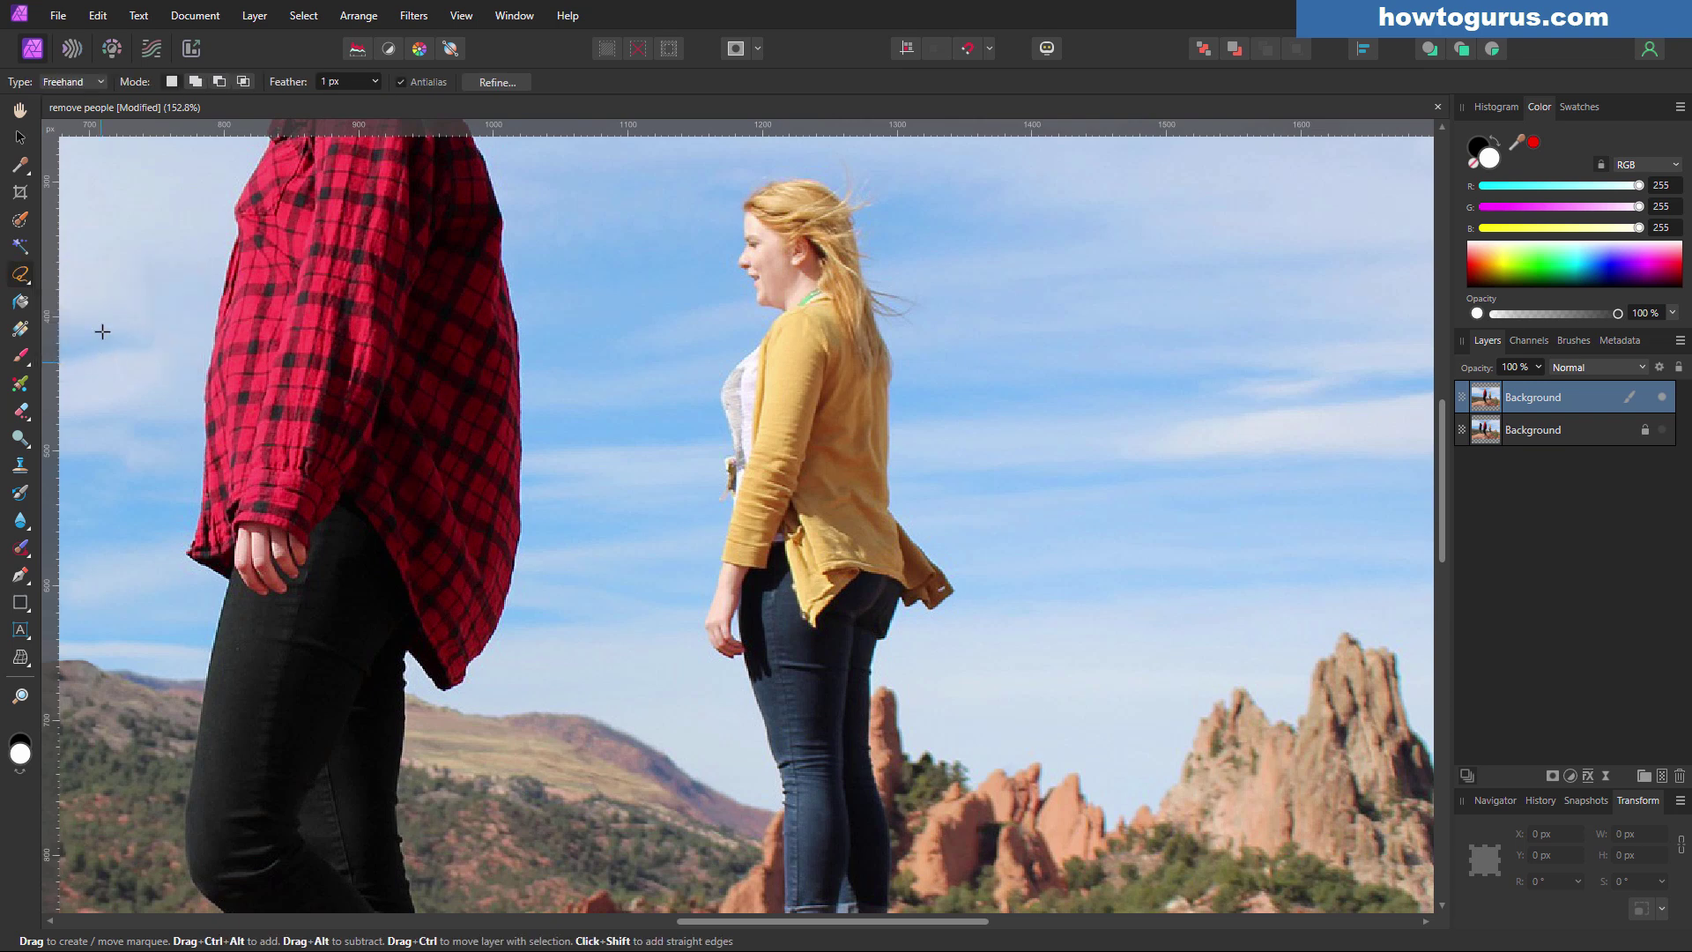
left_click(103, 82)
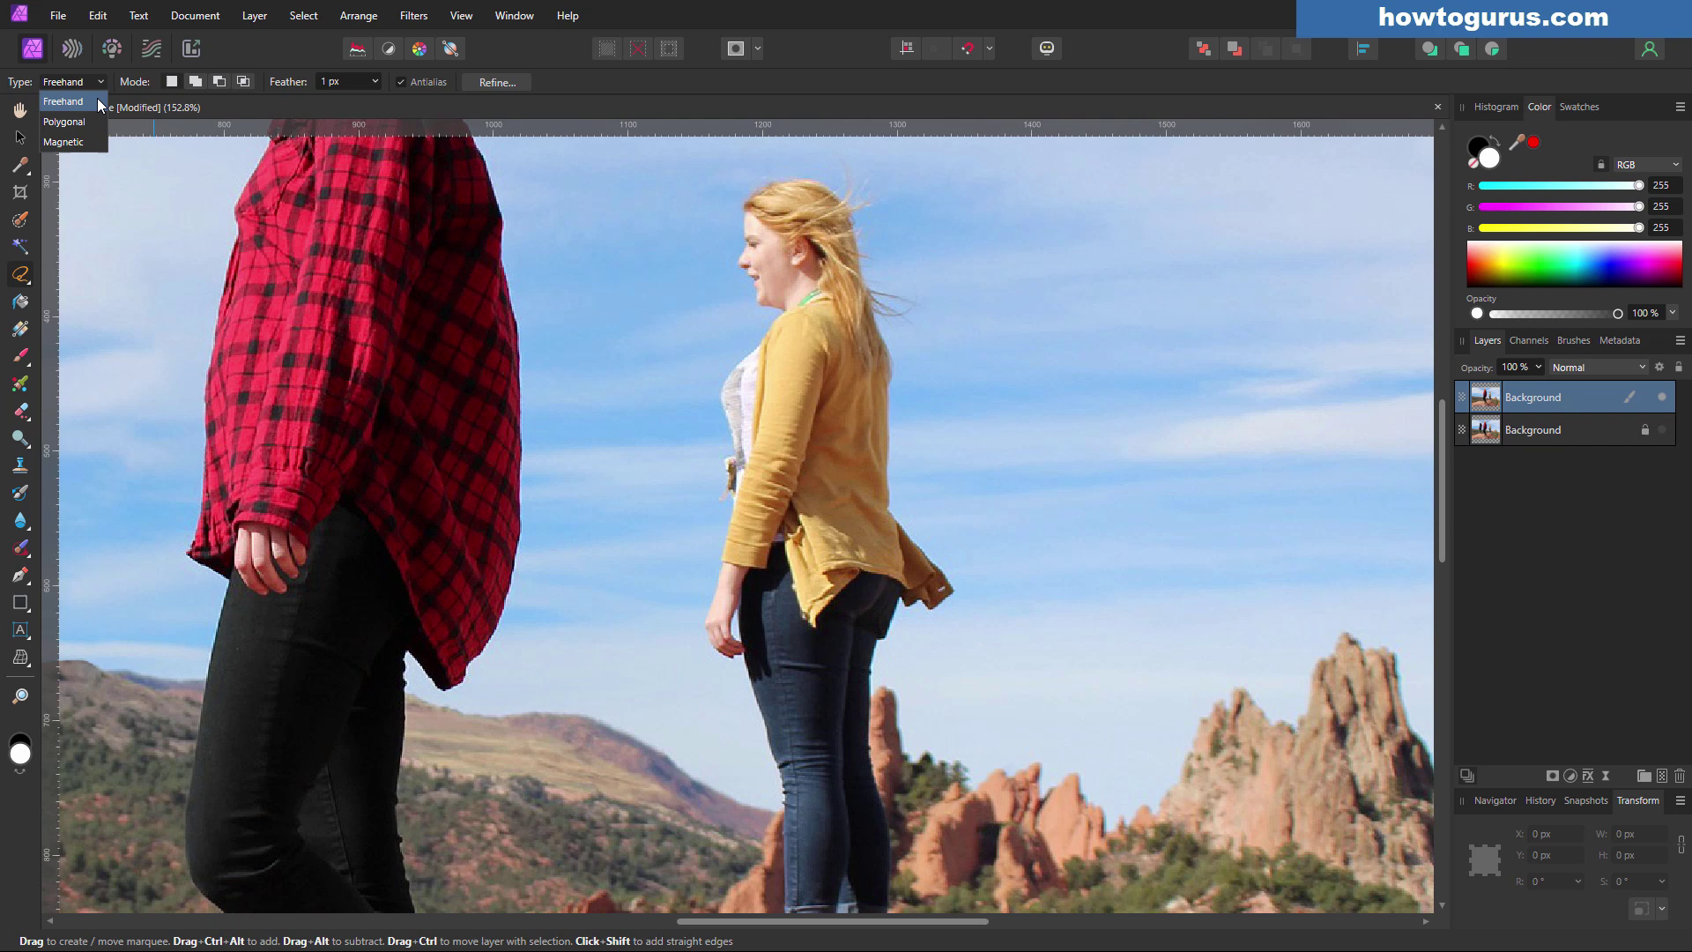
left_click(96, 99)
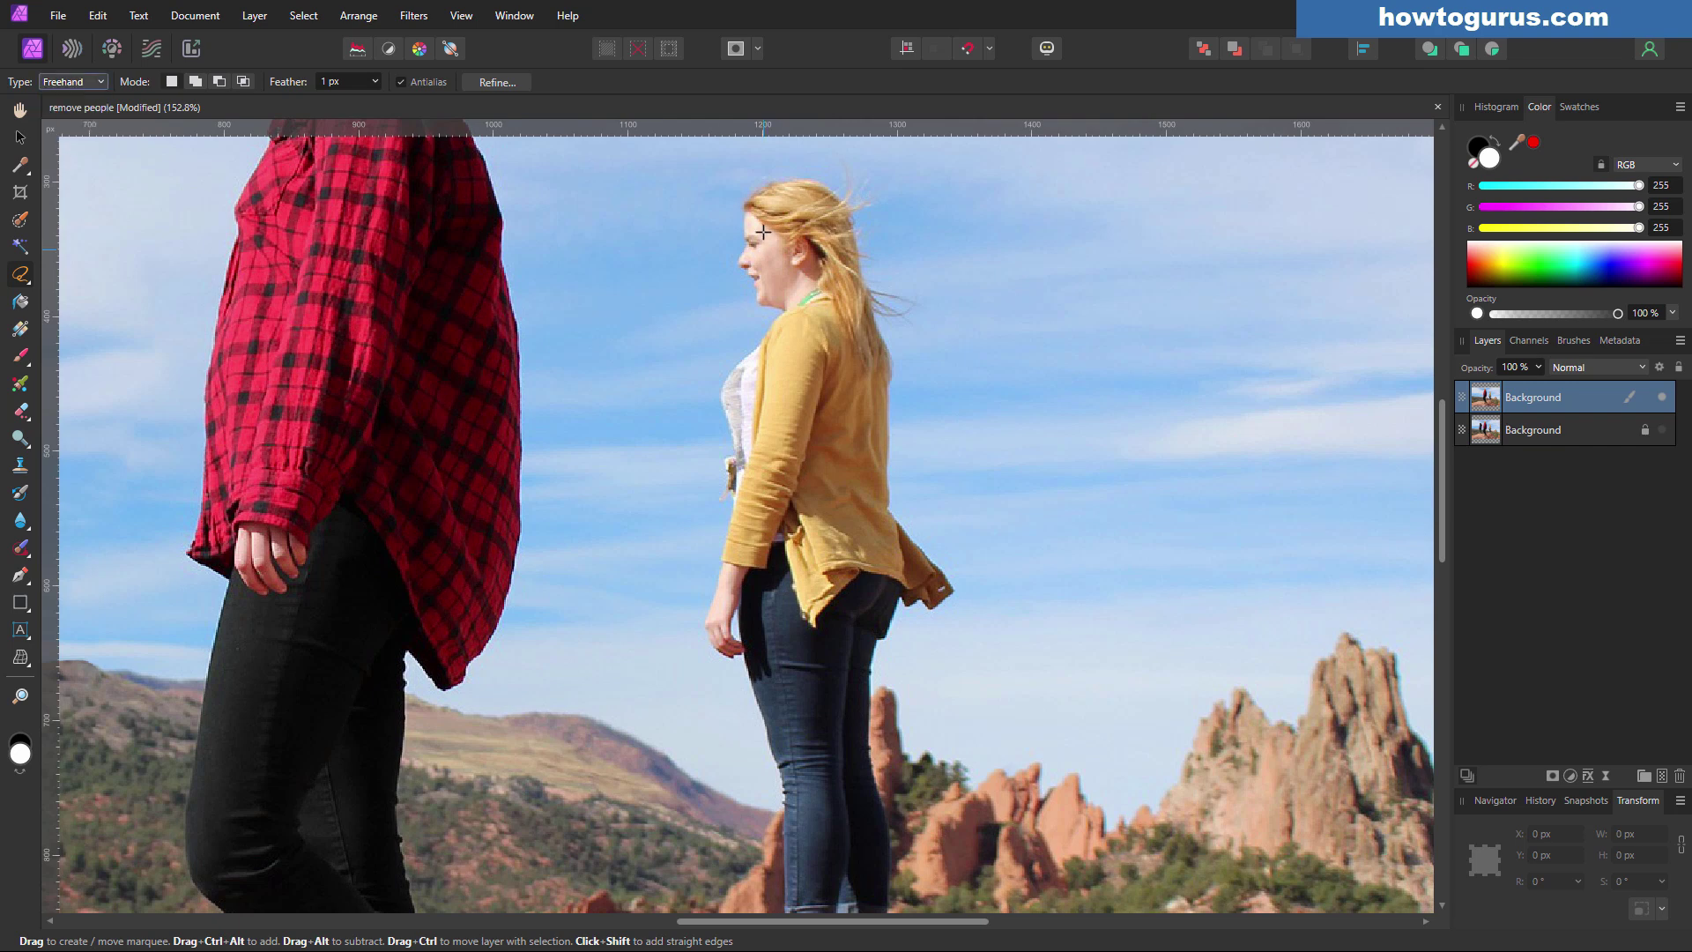
Draw a freehand selection about 218 × 510 px around the woman in yellow from head to upper legs, and inpaint it.
left_click_drag(740, 190, 728, 255)
key("space")
mouse_move(694, 648)
left_mouse_down()
mouse_move(696, 526)
mouse_move(616, 321)
left_mouse_up()
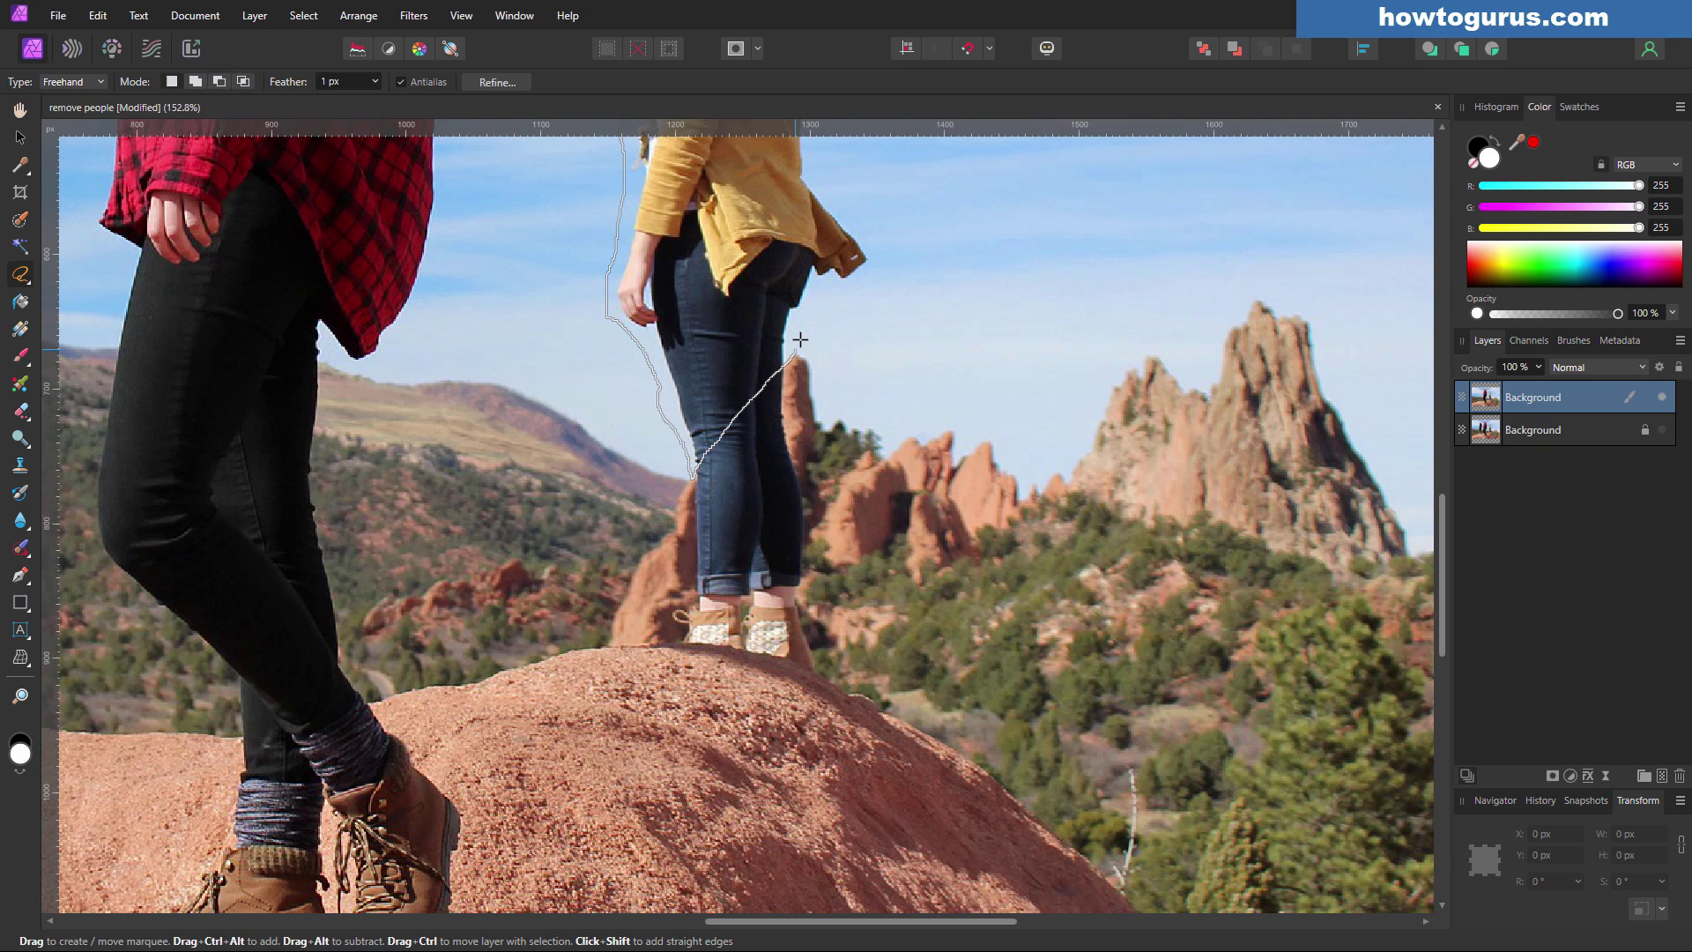
key("space")
left_click_drag(880, 214, 874, 369)
left_click_drag(867, 220, 862, 345)
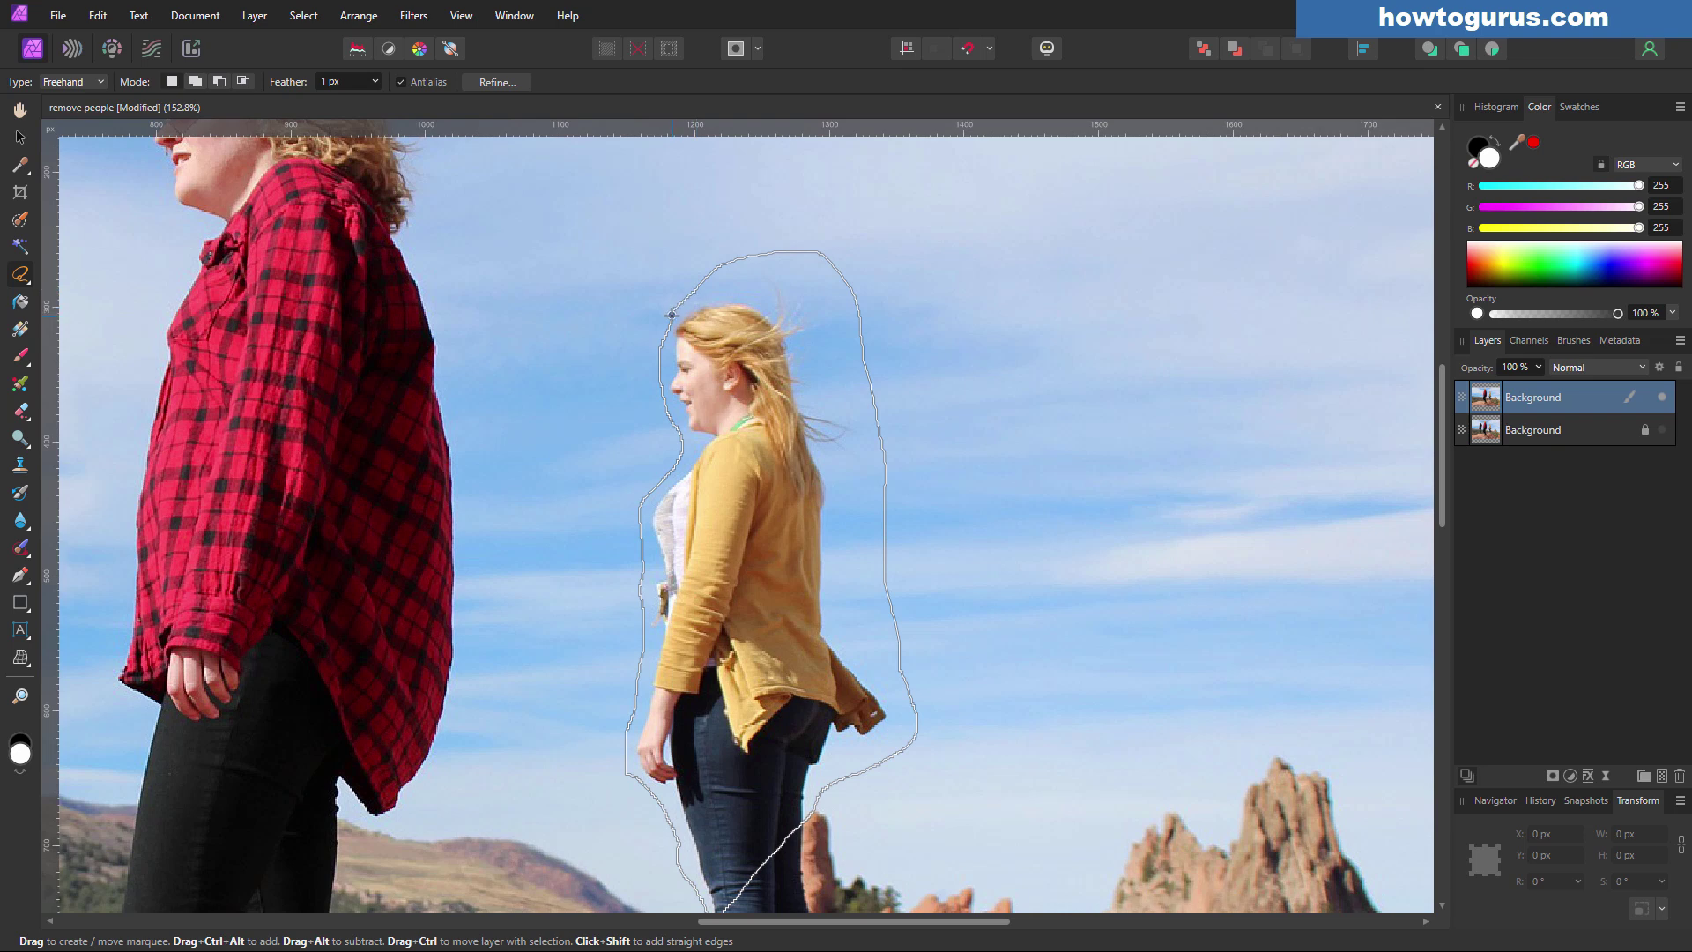
left_click_drag(671, 314, 672, 315)
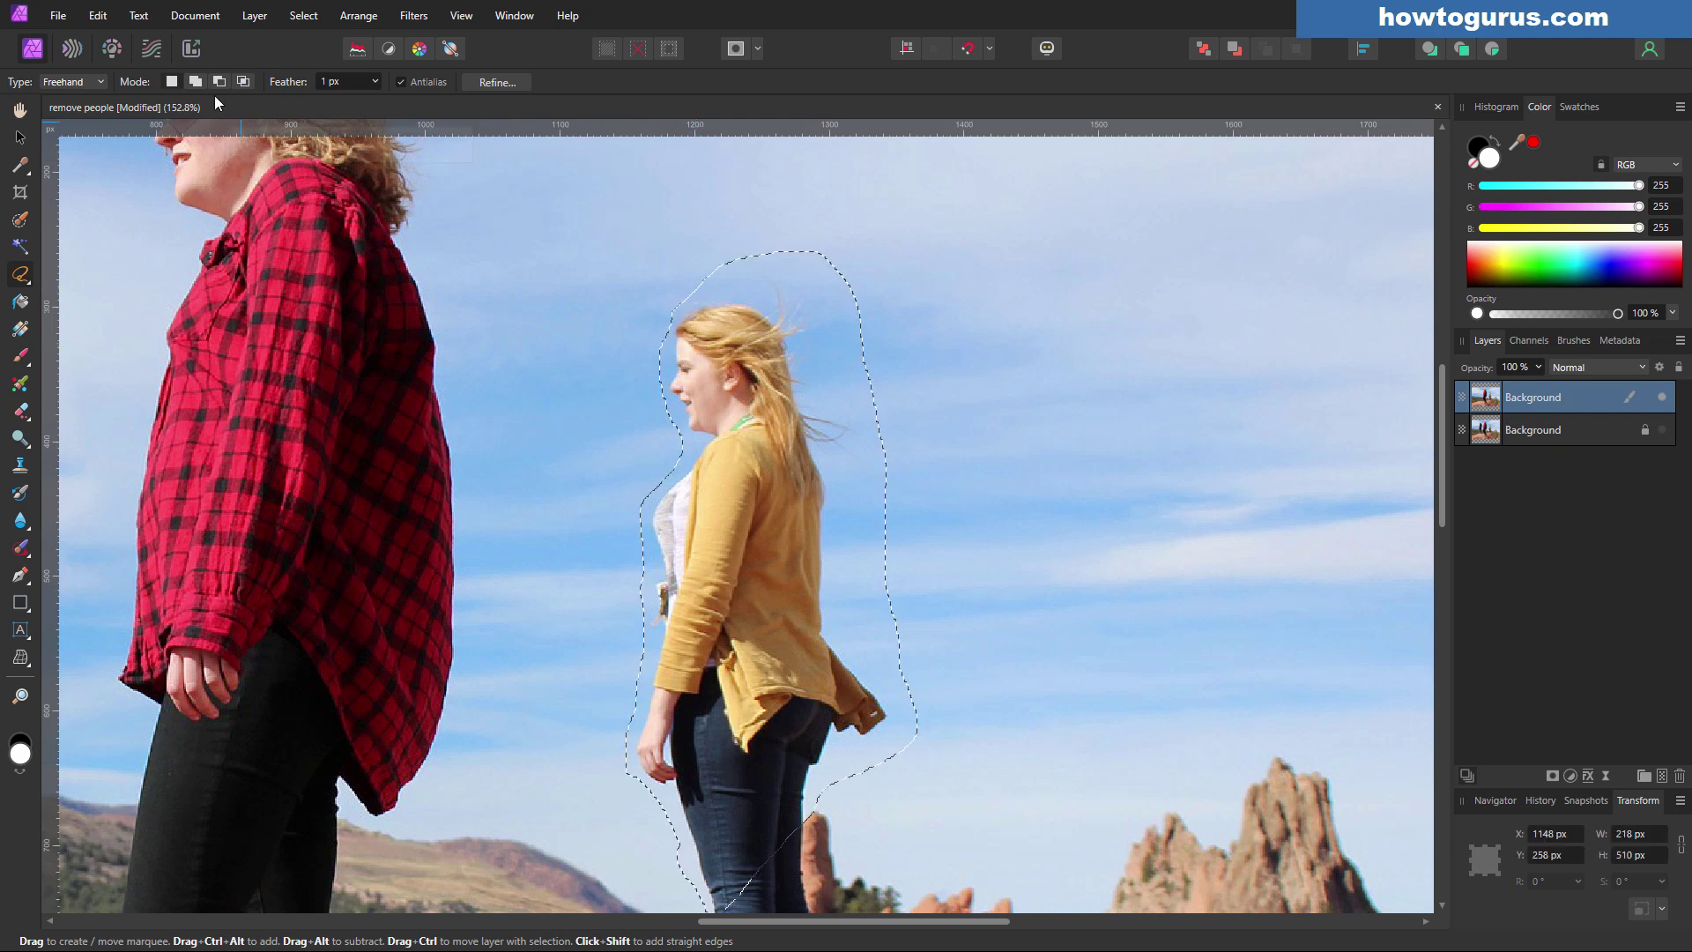
left_click(98, 15)
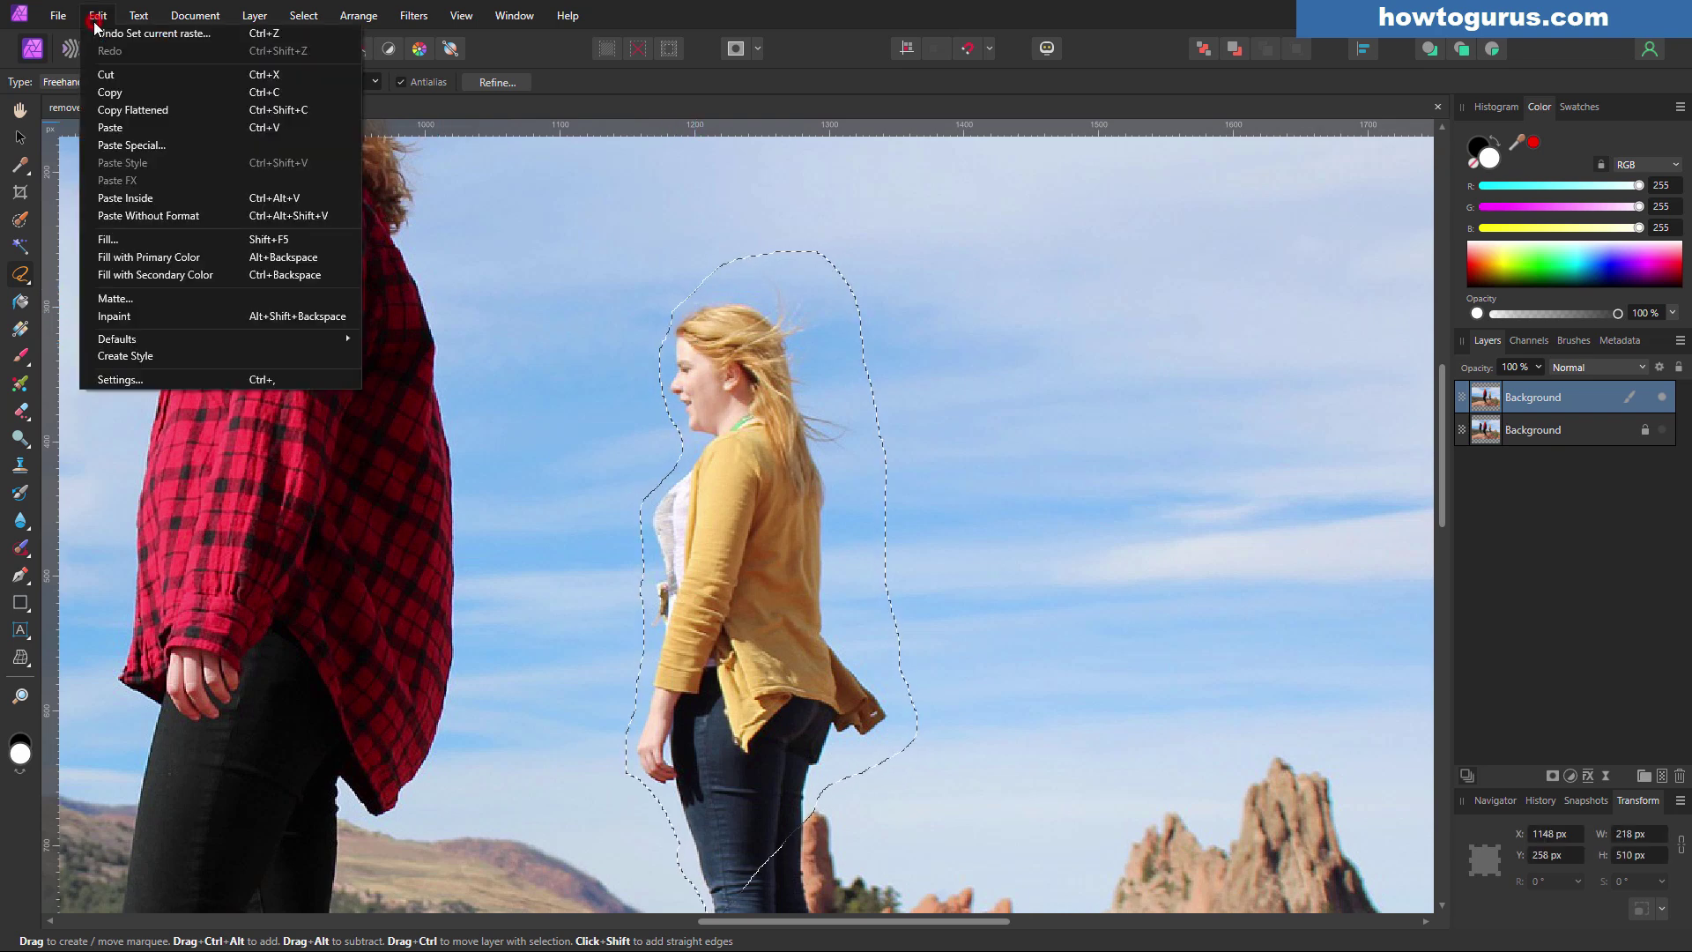
left_click(136, 313)
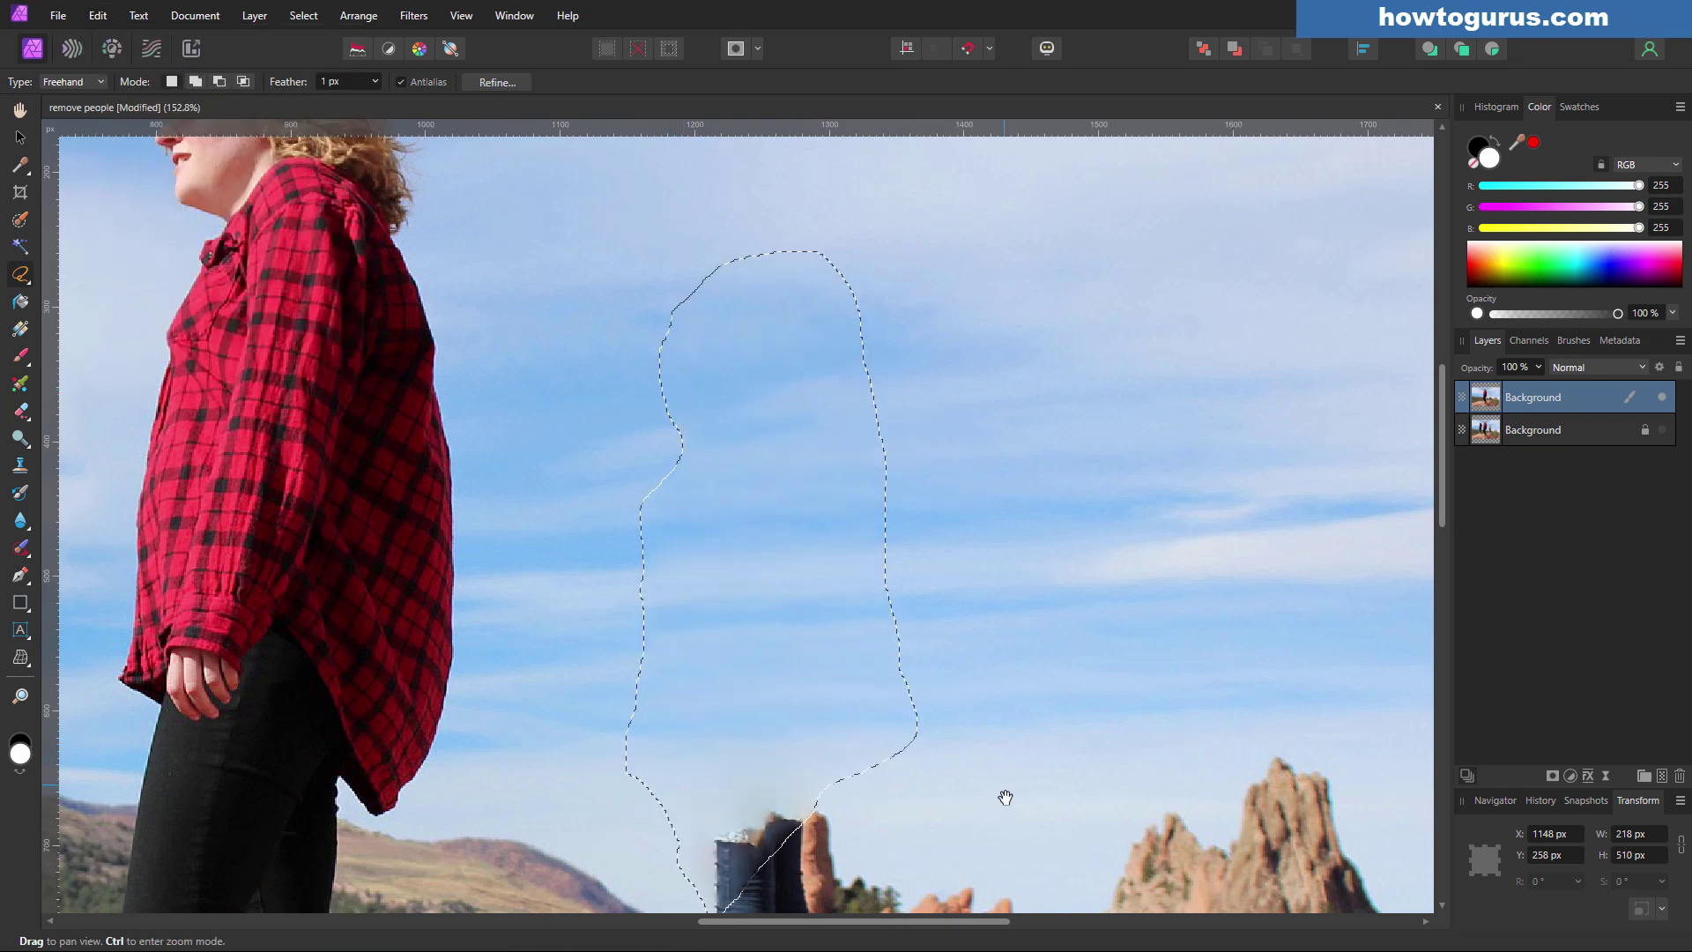
Set the Clone Brush width to 54 px, clone sky over the leftover jeans inside the selection, and deselect.
left_click_drag(1006, 797, 977, 669)
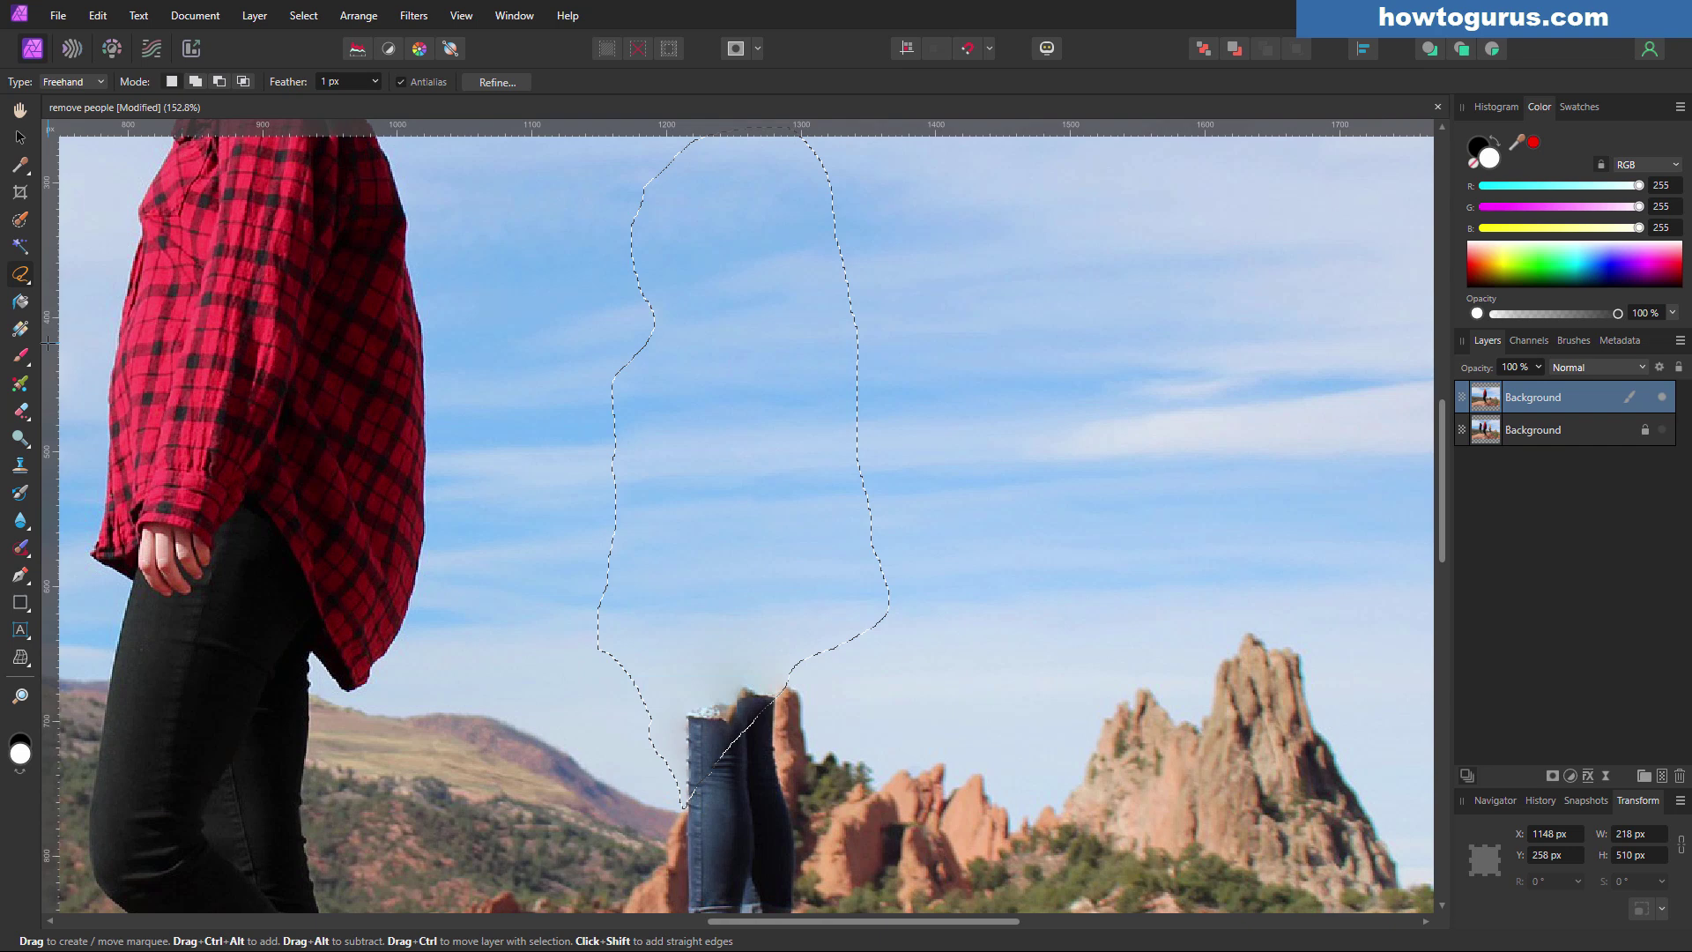
left_click(20, 465)
key("bracketright")
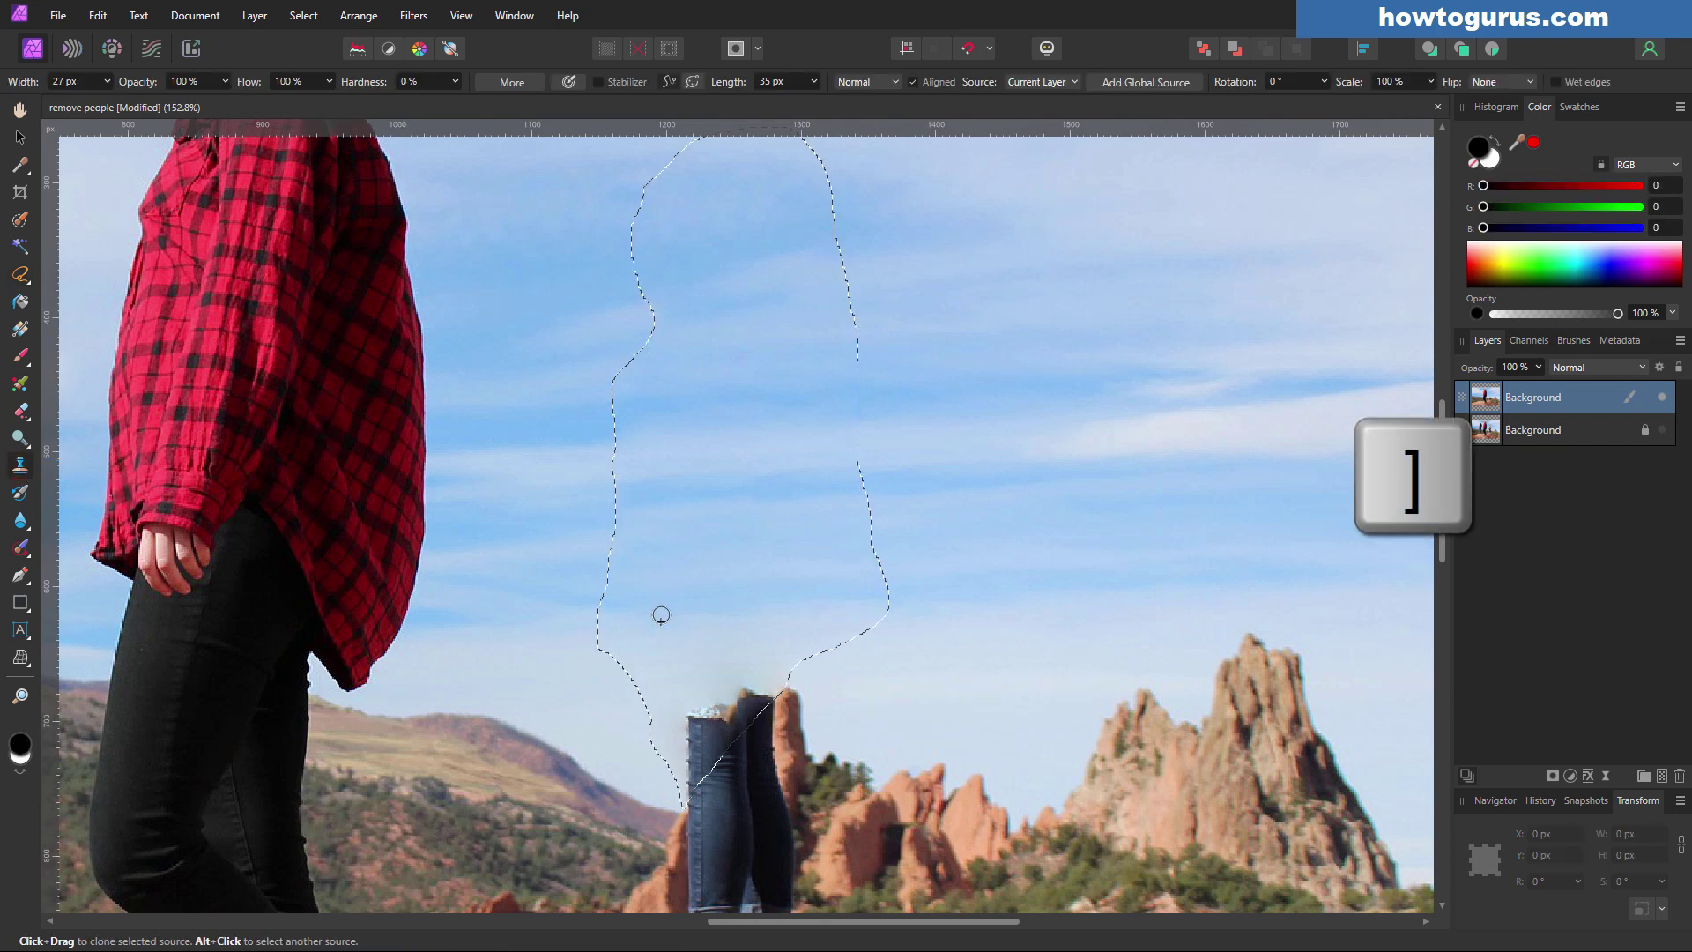
key("bracketright")
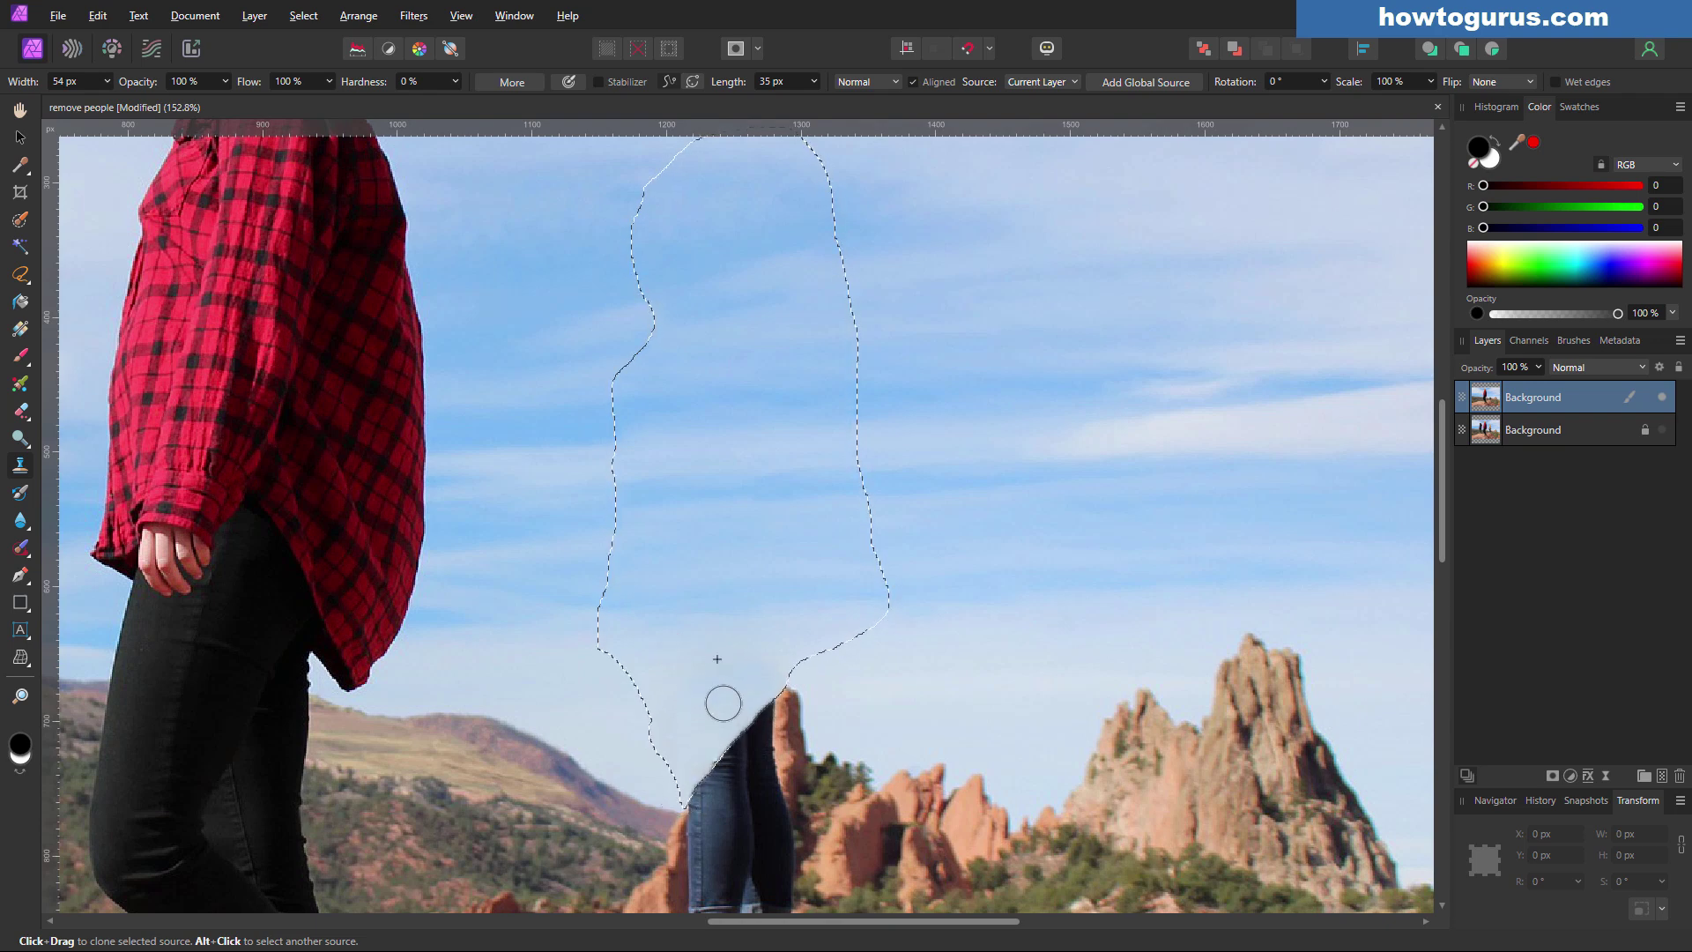
key("ctrl+d")
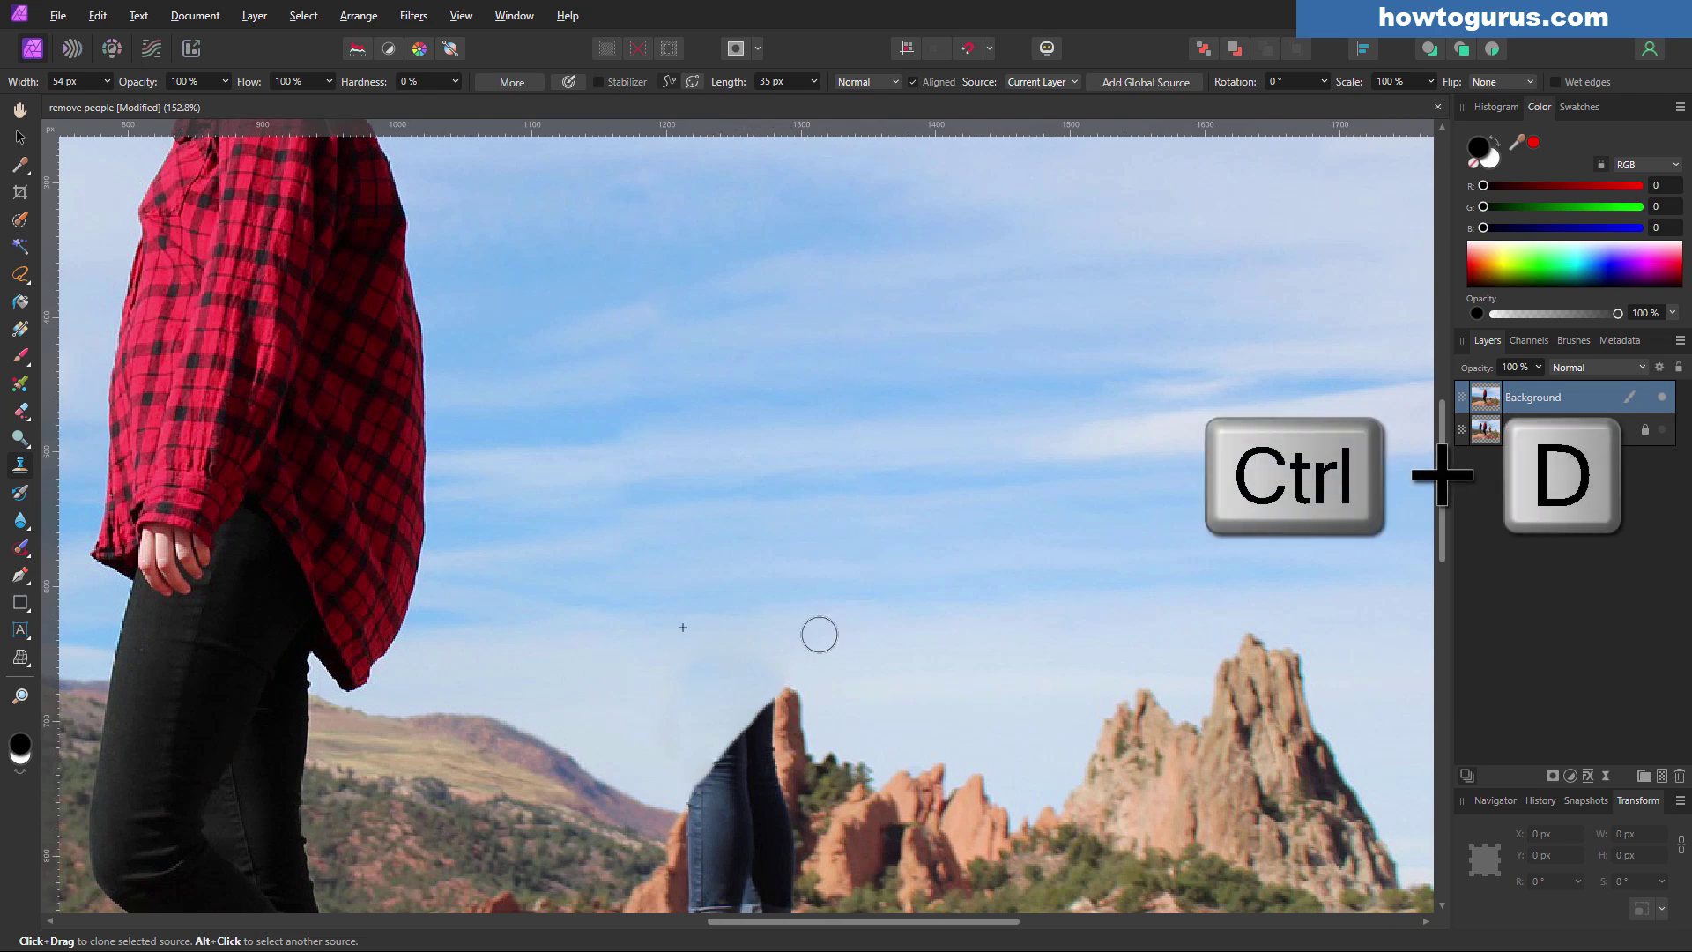
Clone red rock and hillside texture sampled from the nearby formation over the remaining jeans legs beside the rock spire.
scroll(906, 712, "down", 5)
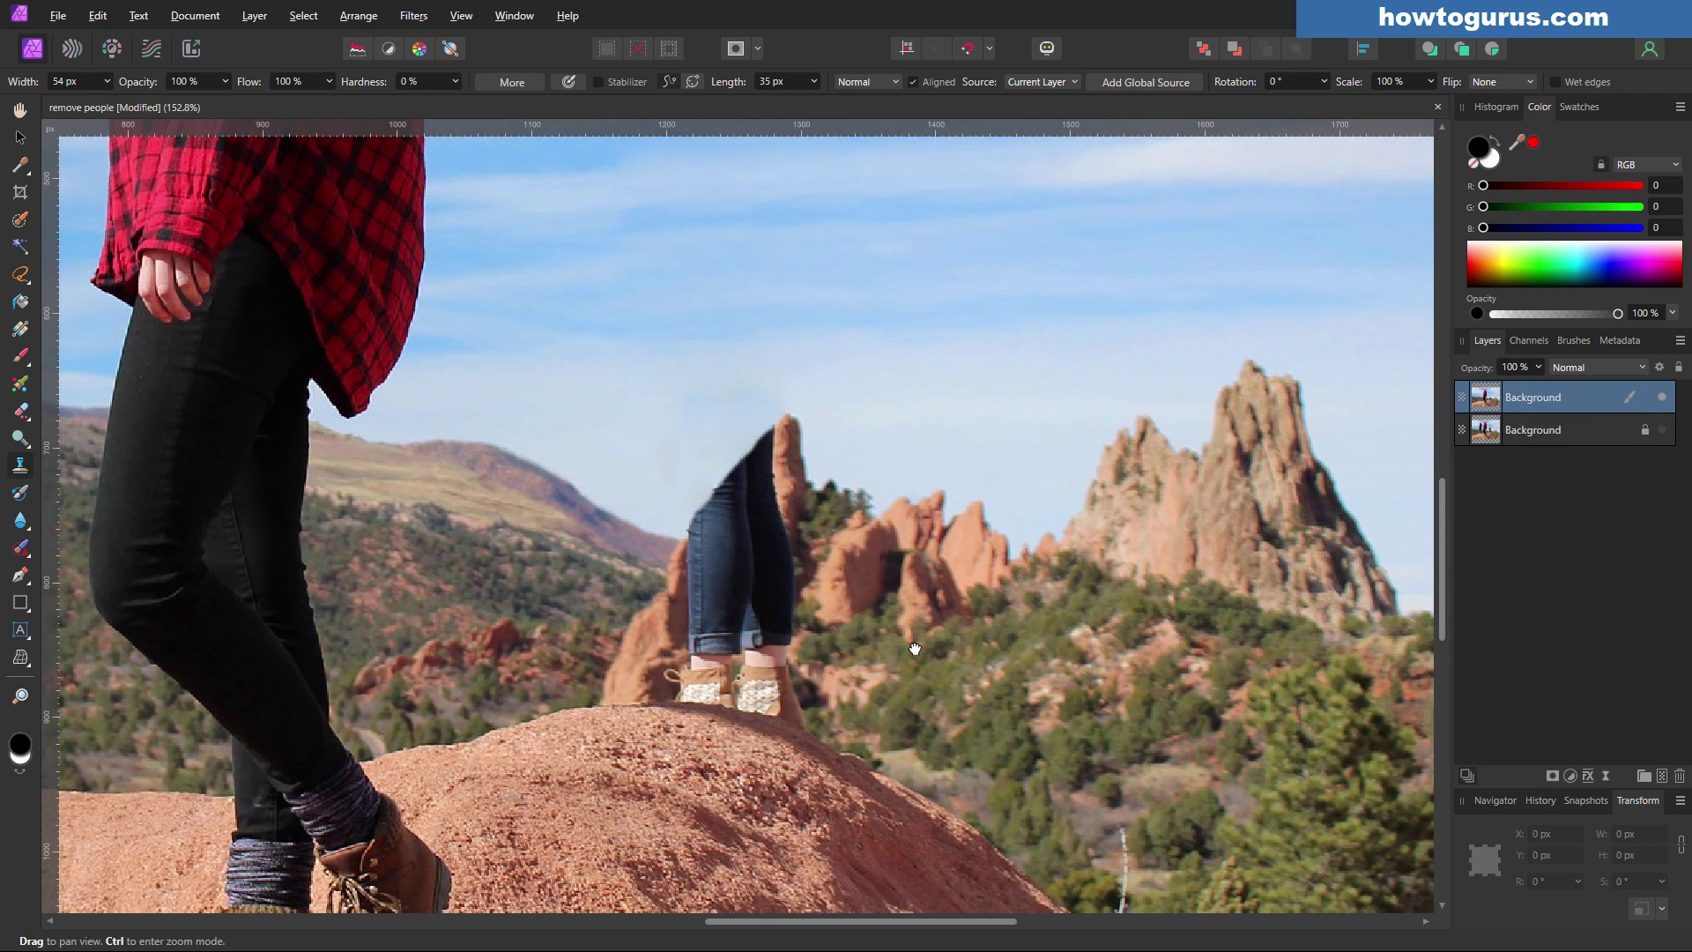
left_click_drag(914, 649, 922, 644)
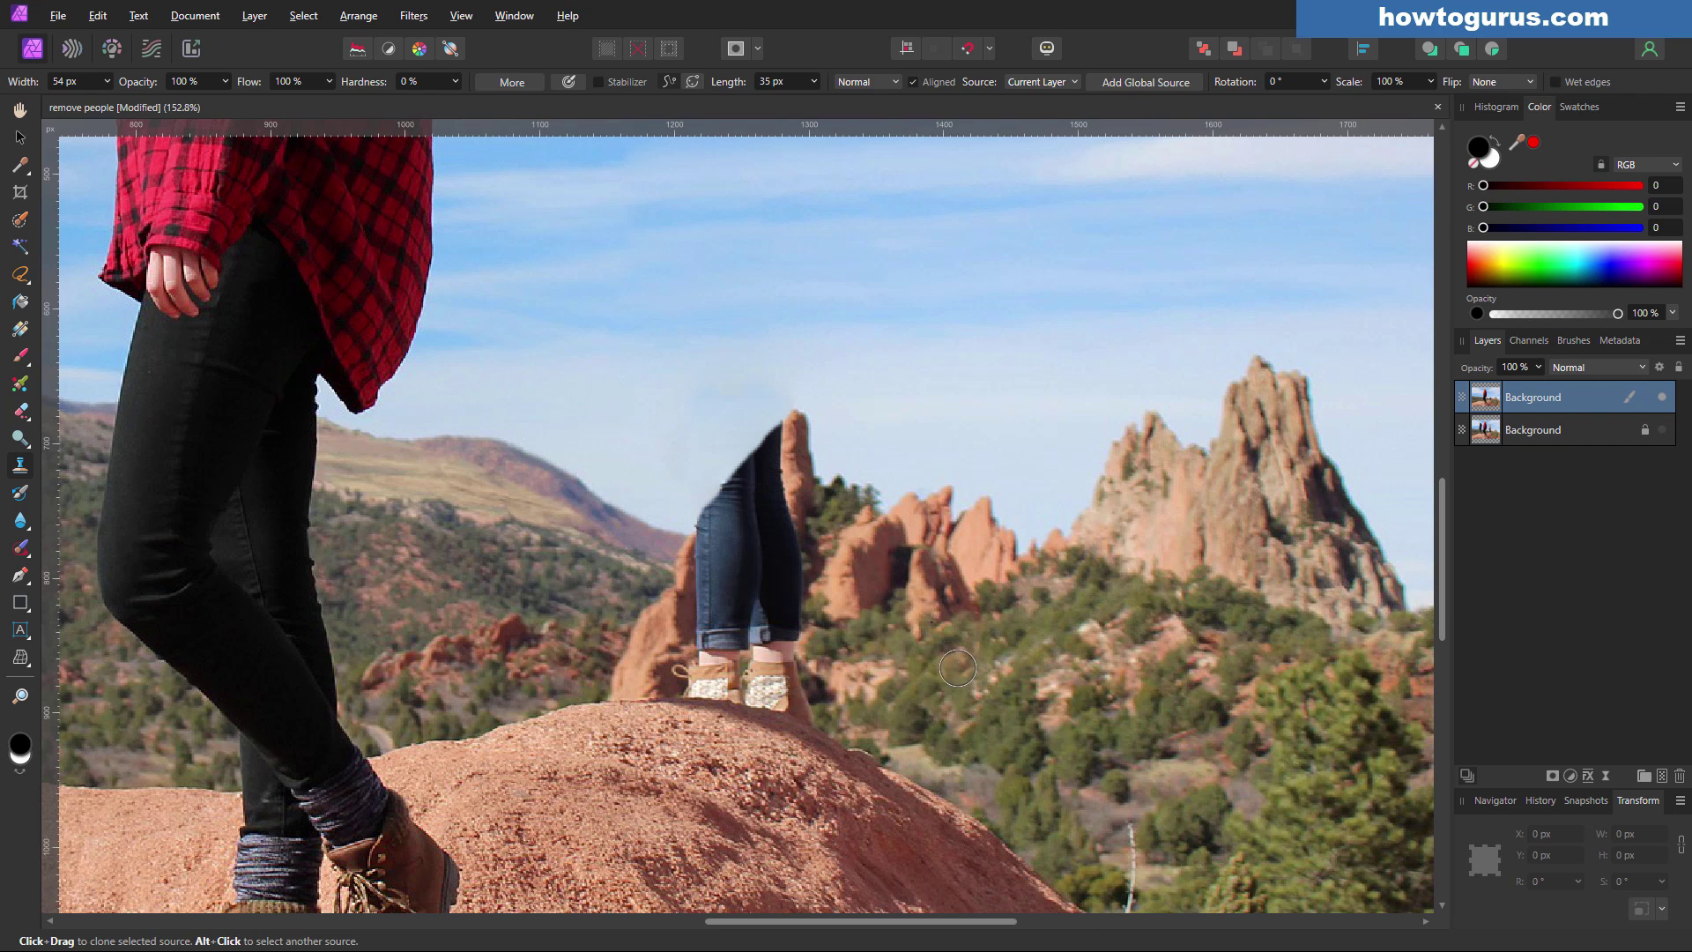
left_click(951, 582, "alt")
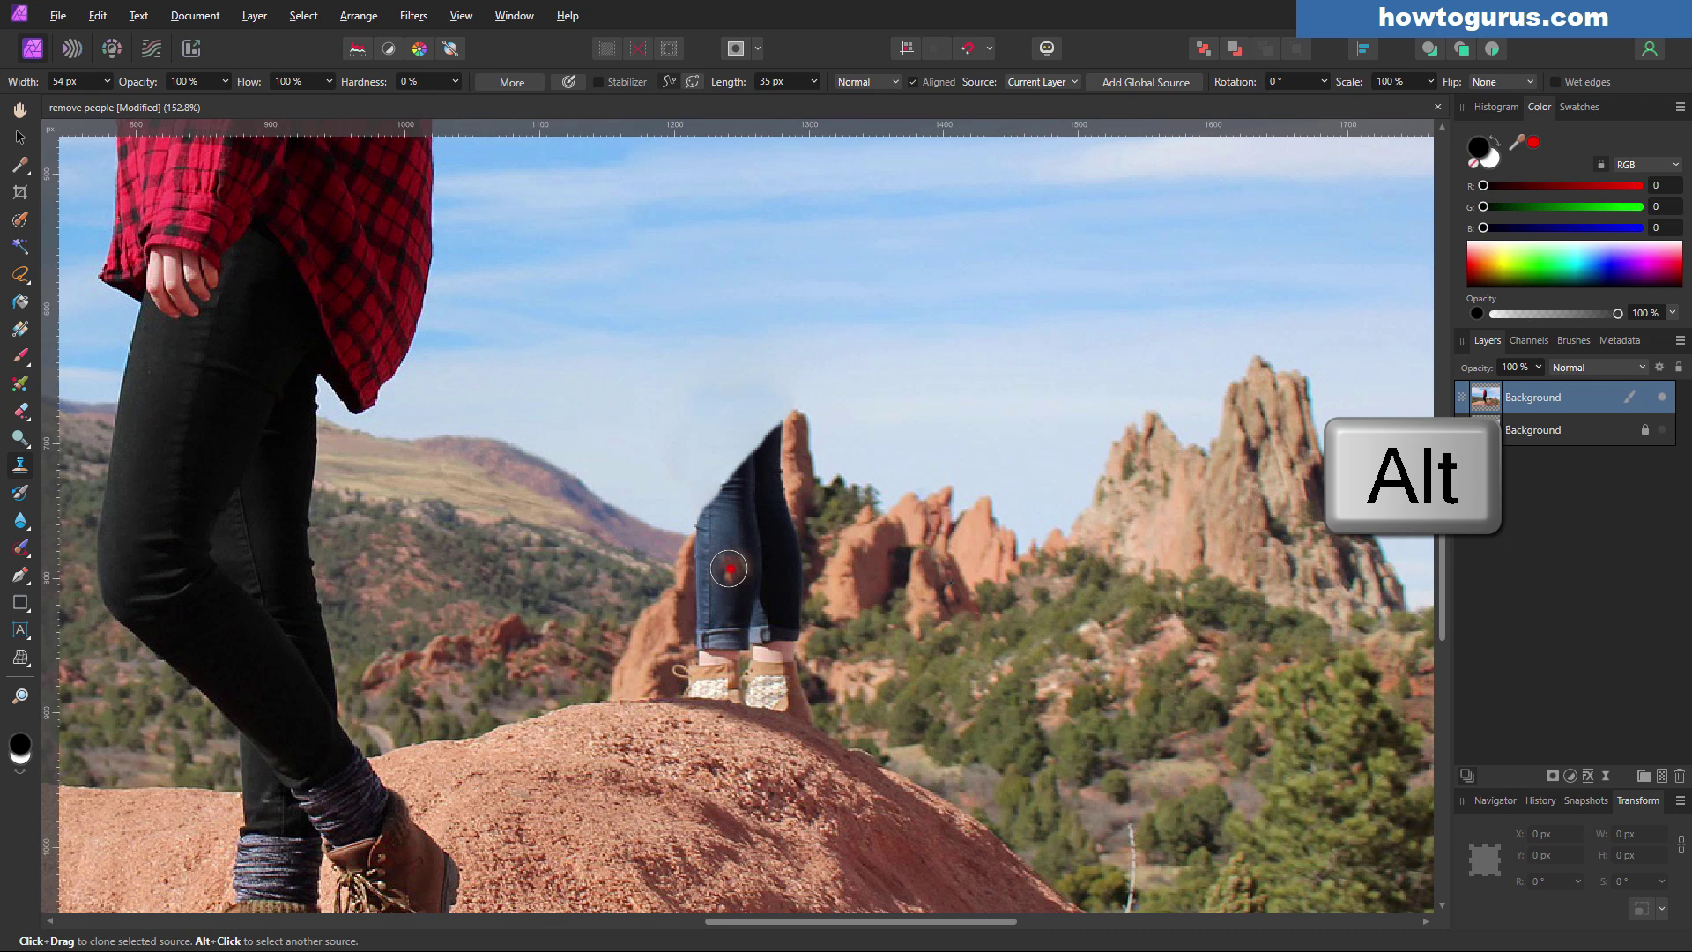
mouse_move(737, 550)
left_mouse_down()
mouse_move(712, 572)
mouse_move(747, 569)
mouse_move(770, 518)
mouse_move(775, 564)
mouse_move(745, 560)
mouse_move(819, 547)
mouse_move(778, 496)
mouse_move(781, 461)
mouse_move(784, 498)
mouse_move(766, 471)
mouse_move(744, 490)
mouse_move(768, 538)
mouse_move(736, 505)
mouse_move(716, 534)
mouse_move(786, 437)
left_mouse_up()
left_click(972, 563, "alt")
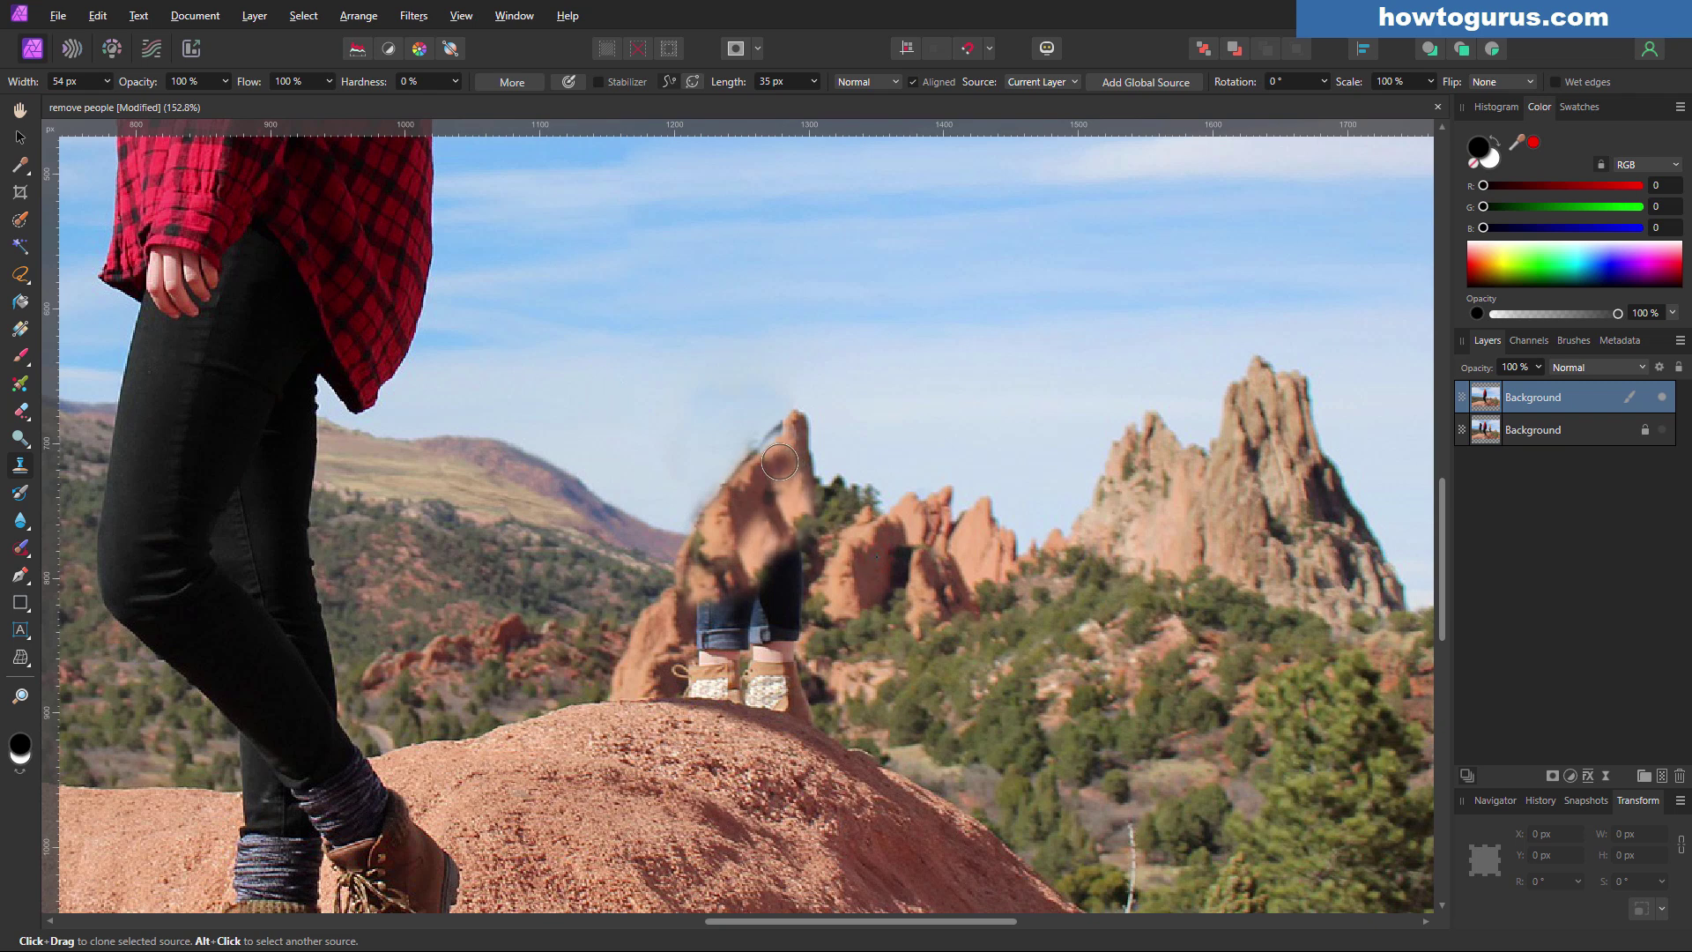
mouse_move(774, 459)
left_mouse_down()
mouse_move(784, 437)
mouse_move(748, 508)
mouse_move(766, 537)
mouse_move(736, 551)
mouse_move(729, 511)
mouse_move(753, 551)
mouse_move(765, 539)
mouse_move(795, 628)
mouse_move(749, 627)
mouse_move(767, 656)
mouse_move(719, 608)
mouse_move(752, 615)
mouse_move(780, 657)
mouse_move(727, 621)
mouse_move(703, 628)
mouse_move(753, 640)
mouse_move(714, 663)
mouse_move(757, 673)
mouse_move(650, 654)
left_mouse_up()
Try to clone hillside texture over the remaining boots along the boulder's edge without a selection.
key("space")
left_click_drag(890, 718, 844, 643)
left_click_drag(723, 621, 674, 616)
key("ctrl+z")
key("ctrl+z")
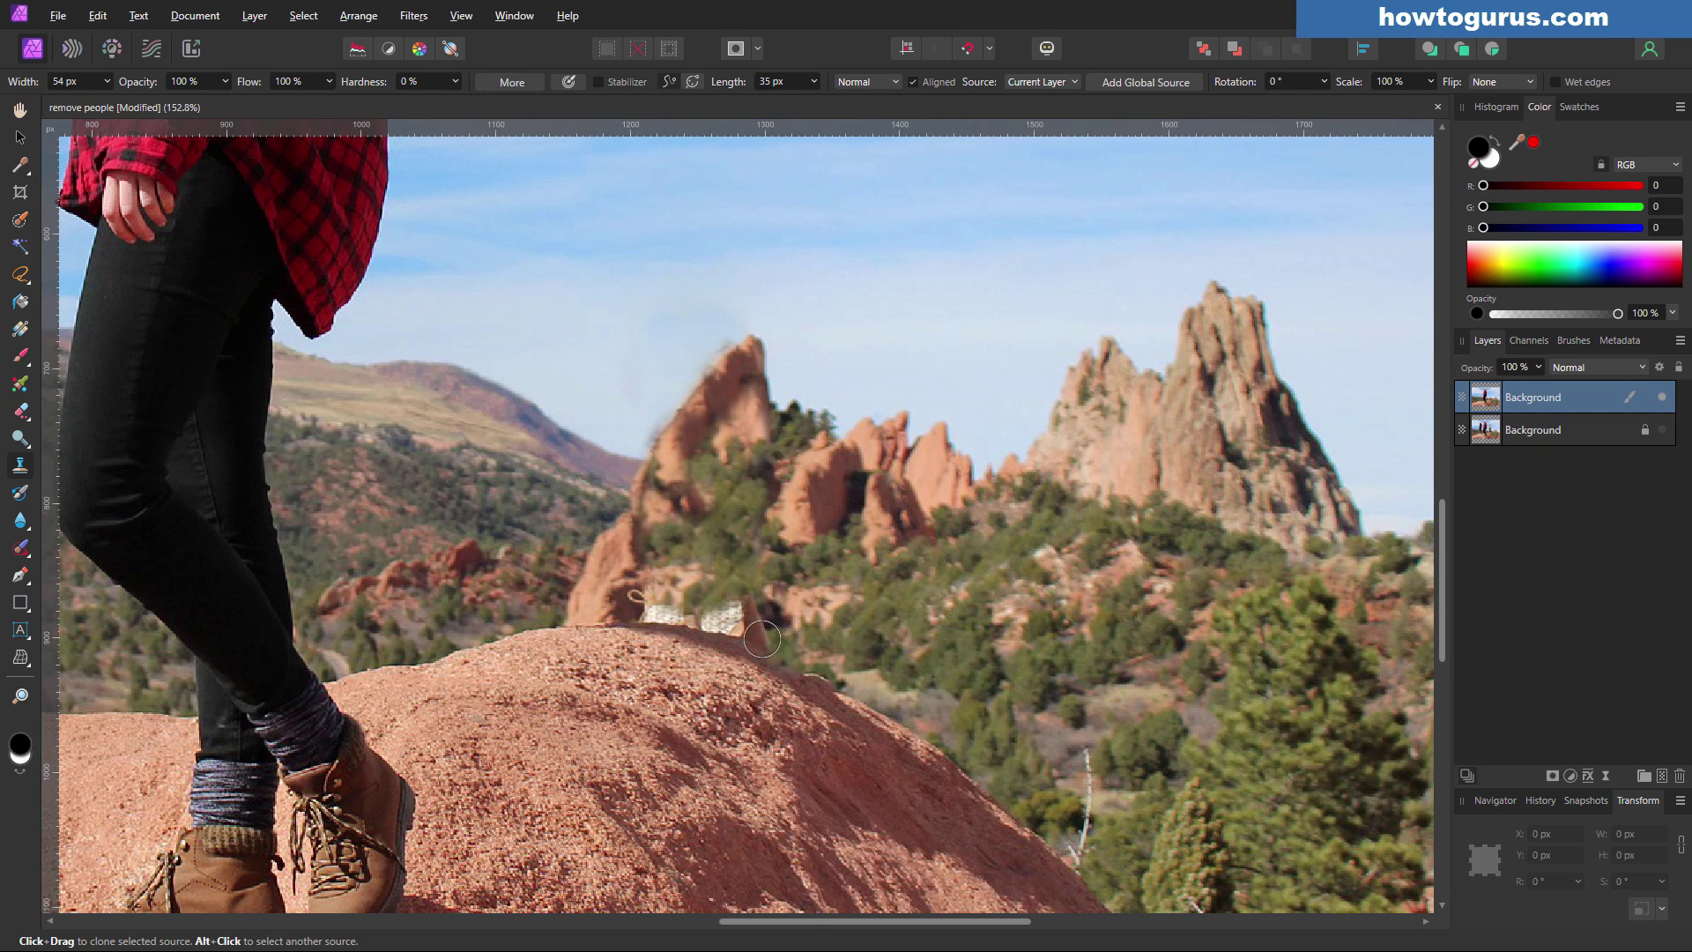
Draw a freehand selection about 162 × 130 px around the boots along the boulder's edge, and clone hillside texture over them.
left_click(19, 274)
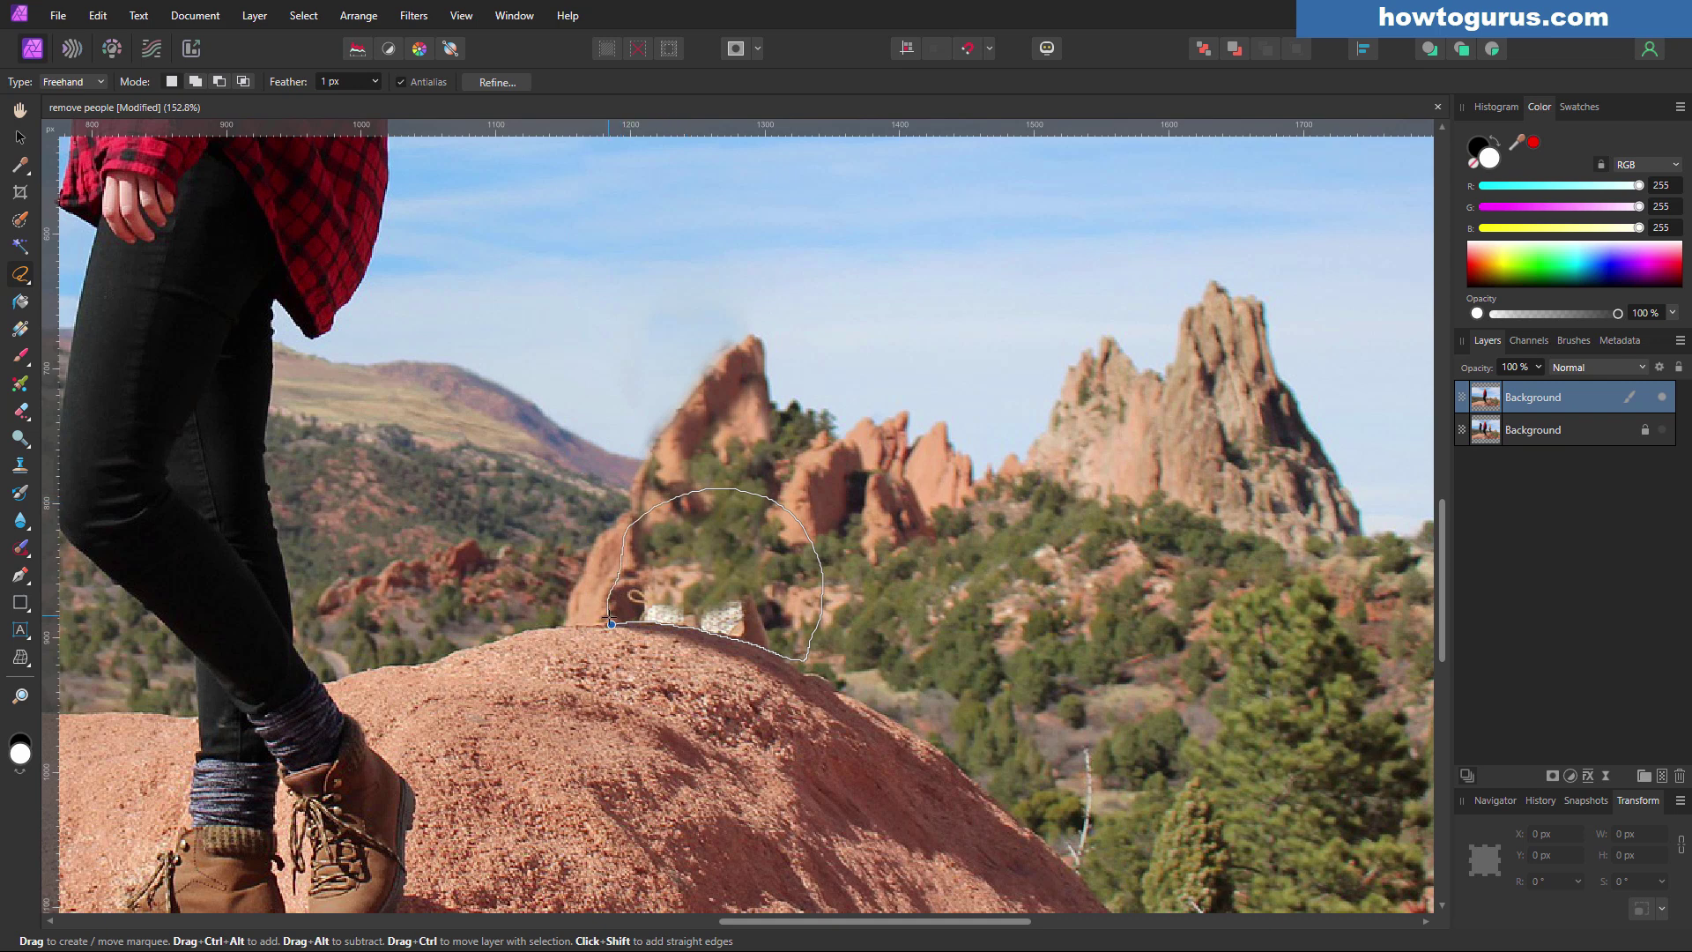
left_click_drag(610, 624, 610, 624)
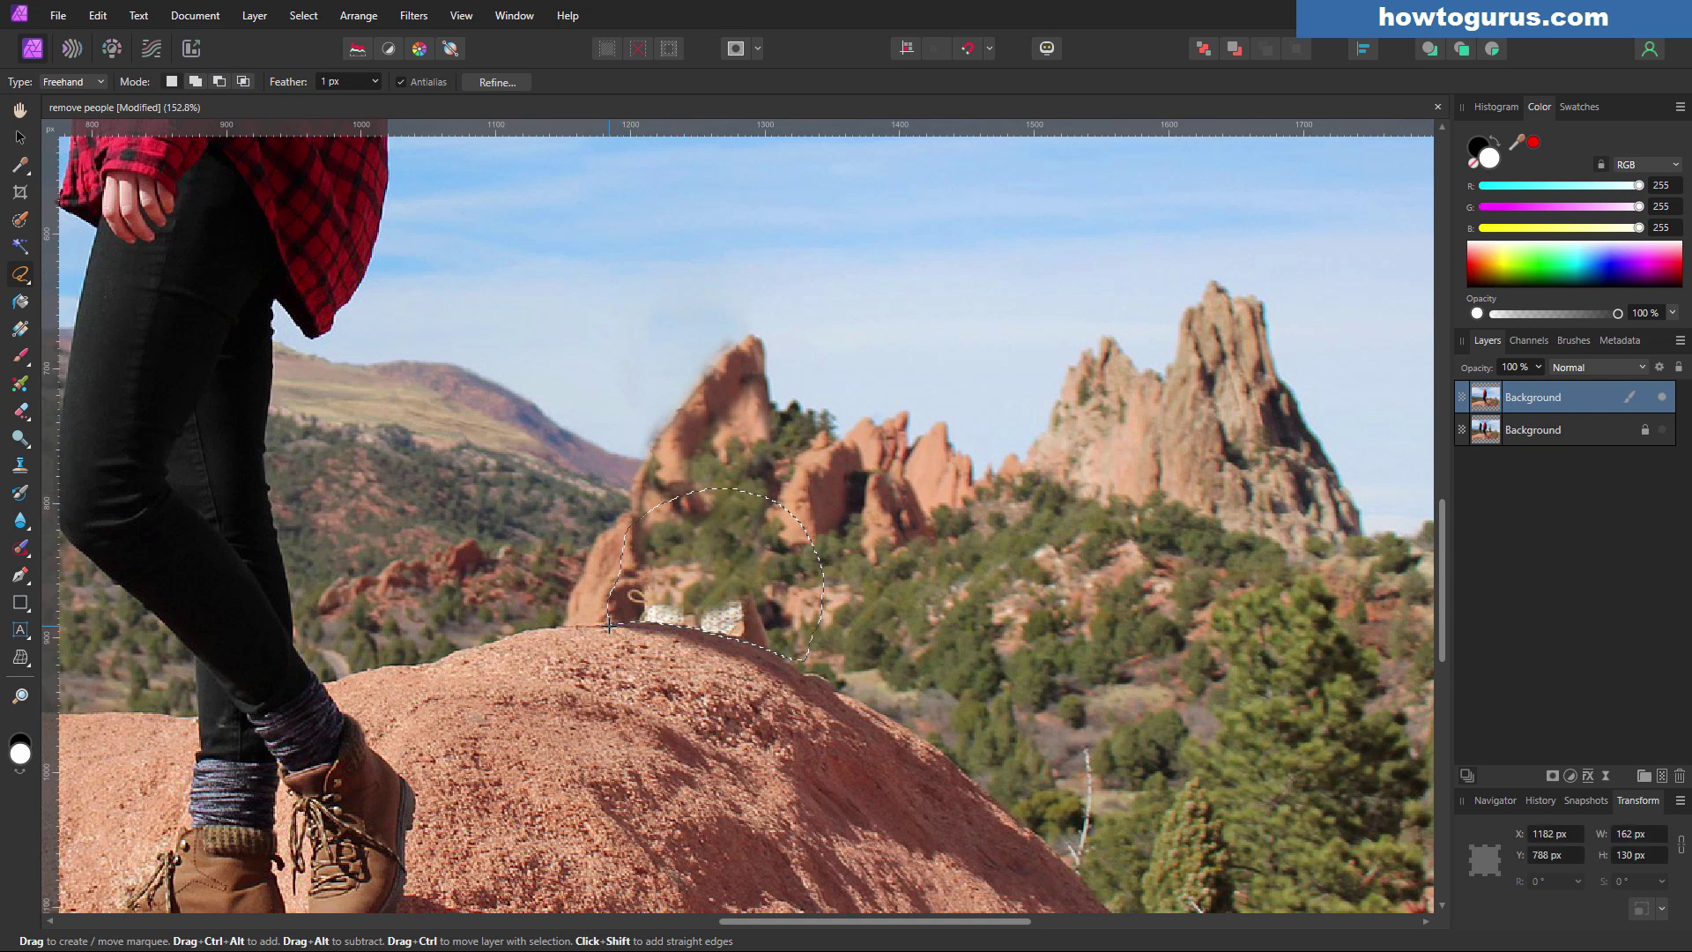
left_click(16, 469)
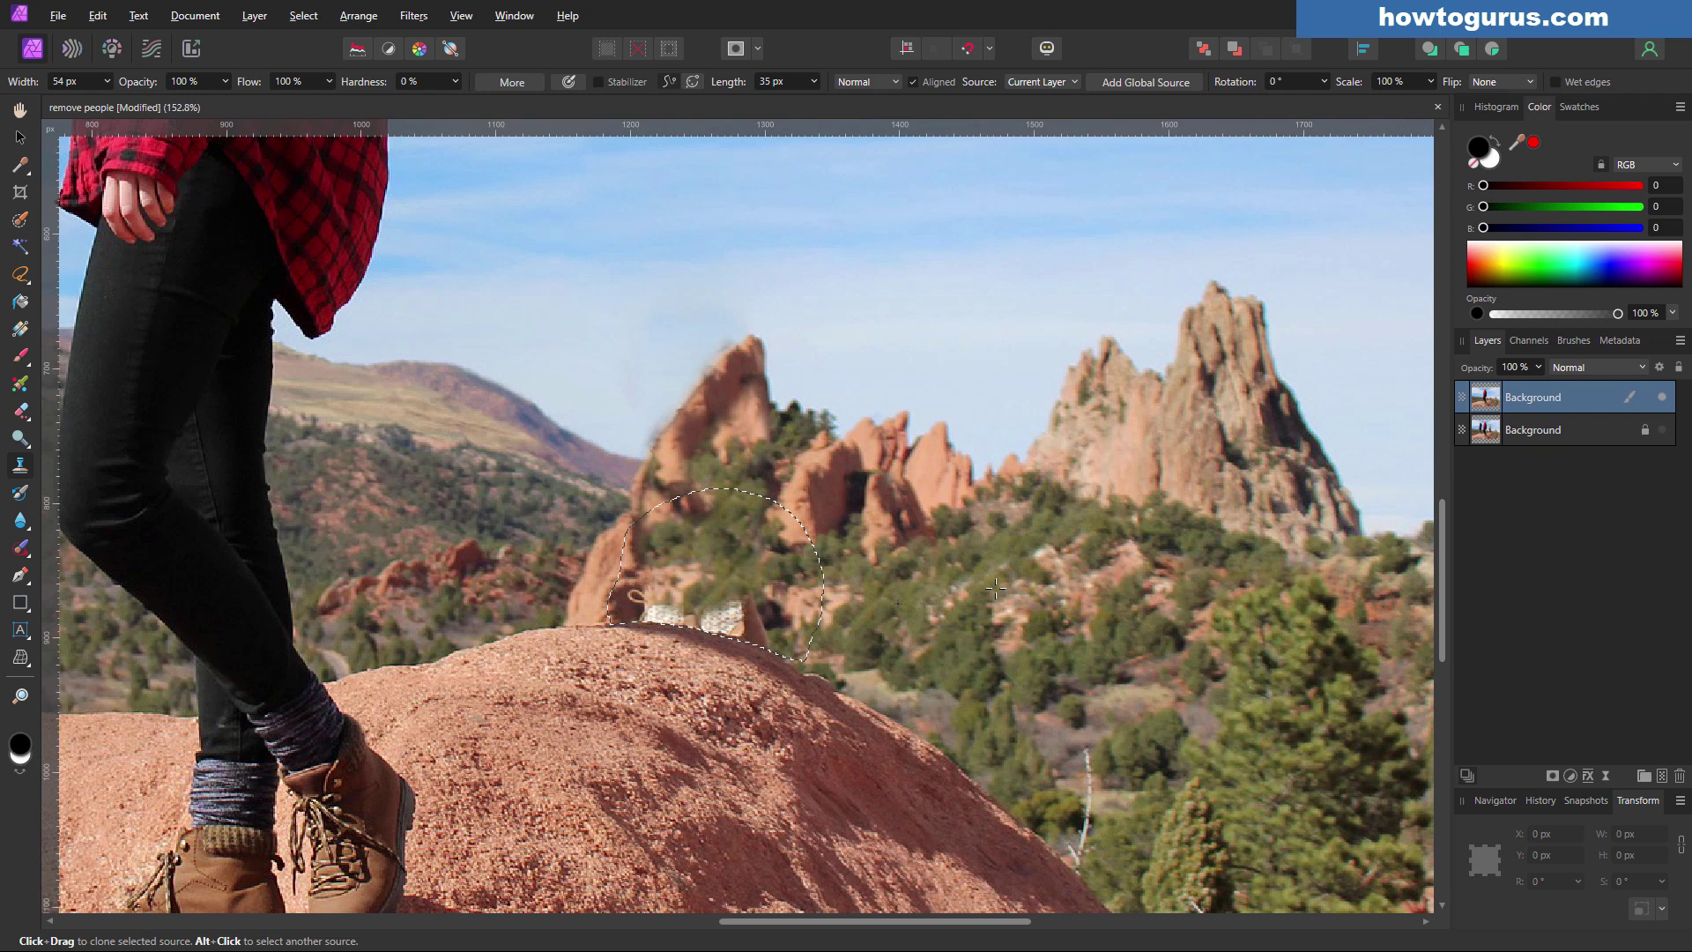
left_click(1062, 577, "alt")
mouse_move(745, 625)
left_mouse_down()
mouse_move(629, 618)
mouse_move(643, 595)
mouse_move(688, 611)
left_mouse_up()
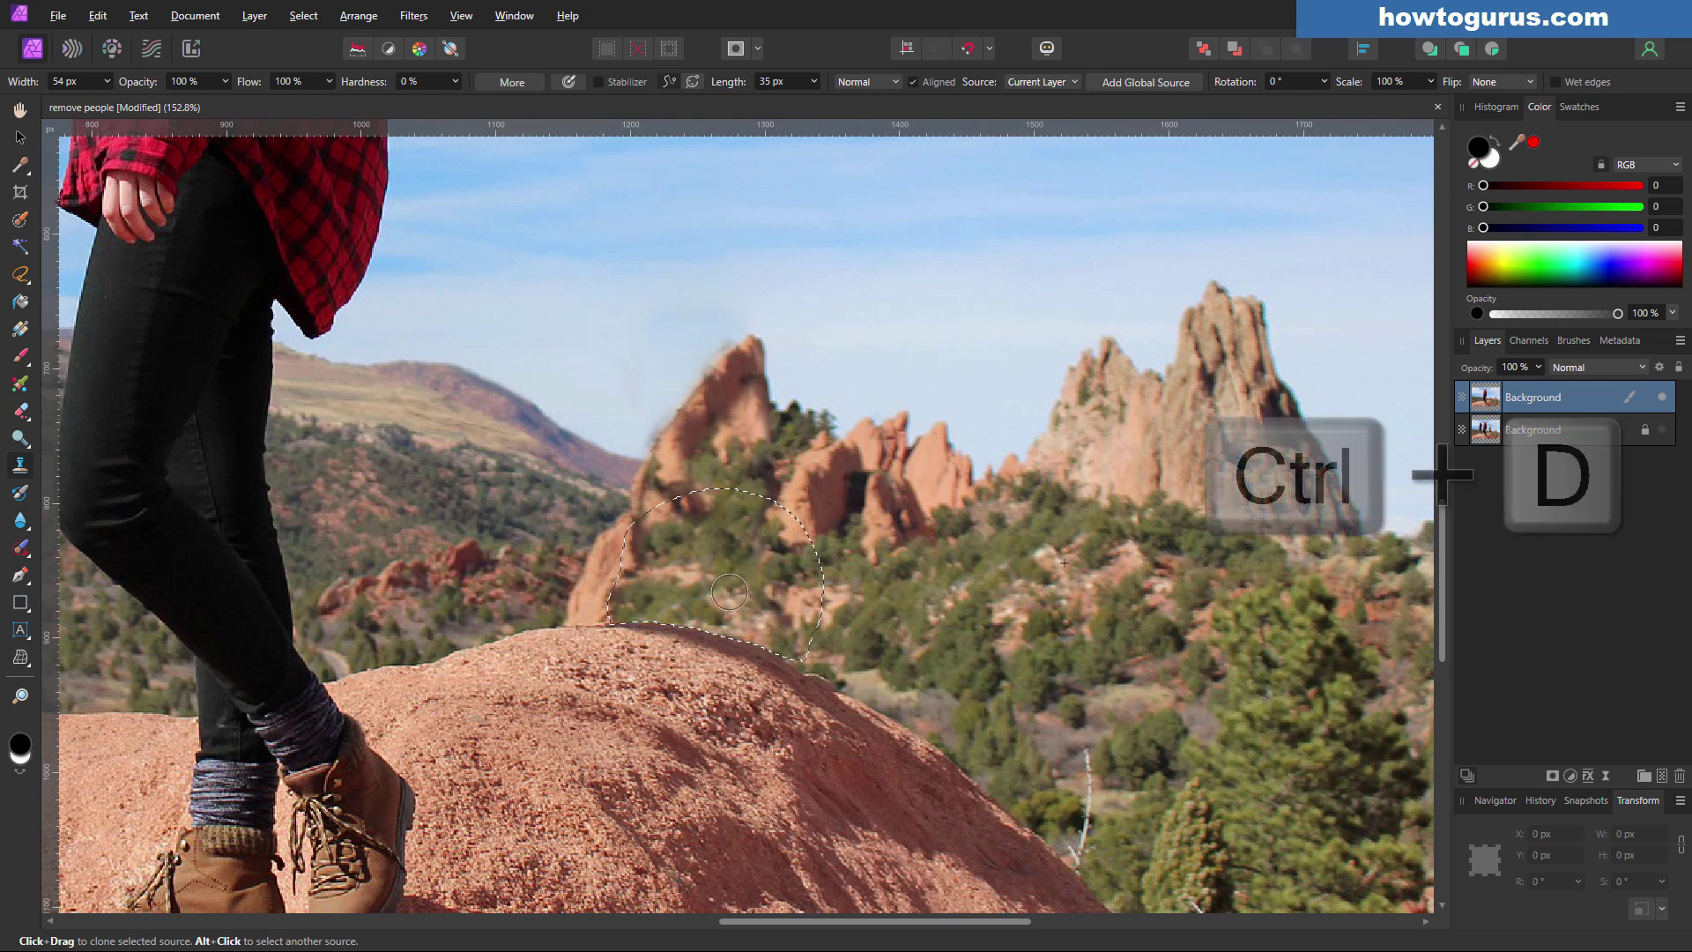
key("ctrl+d")
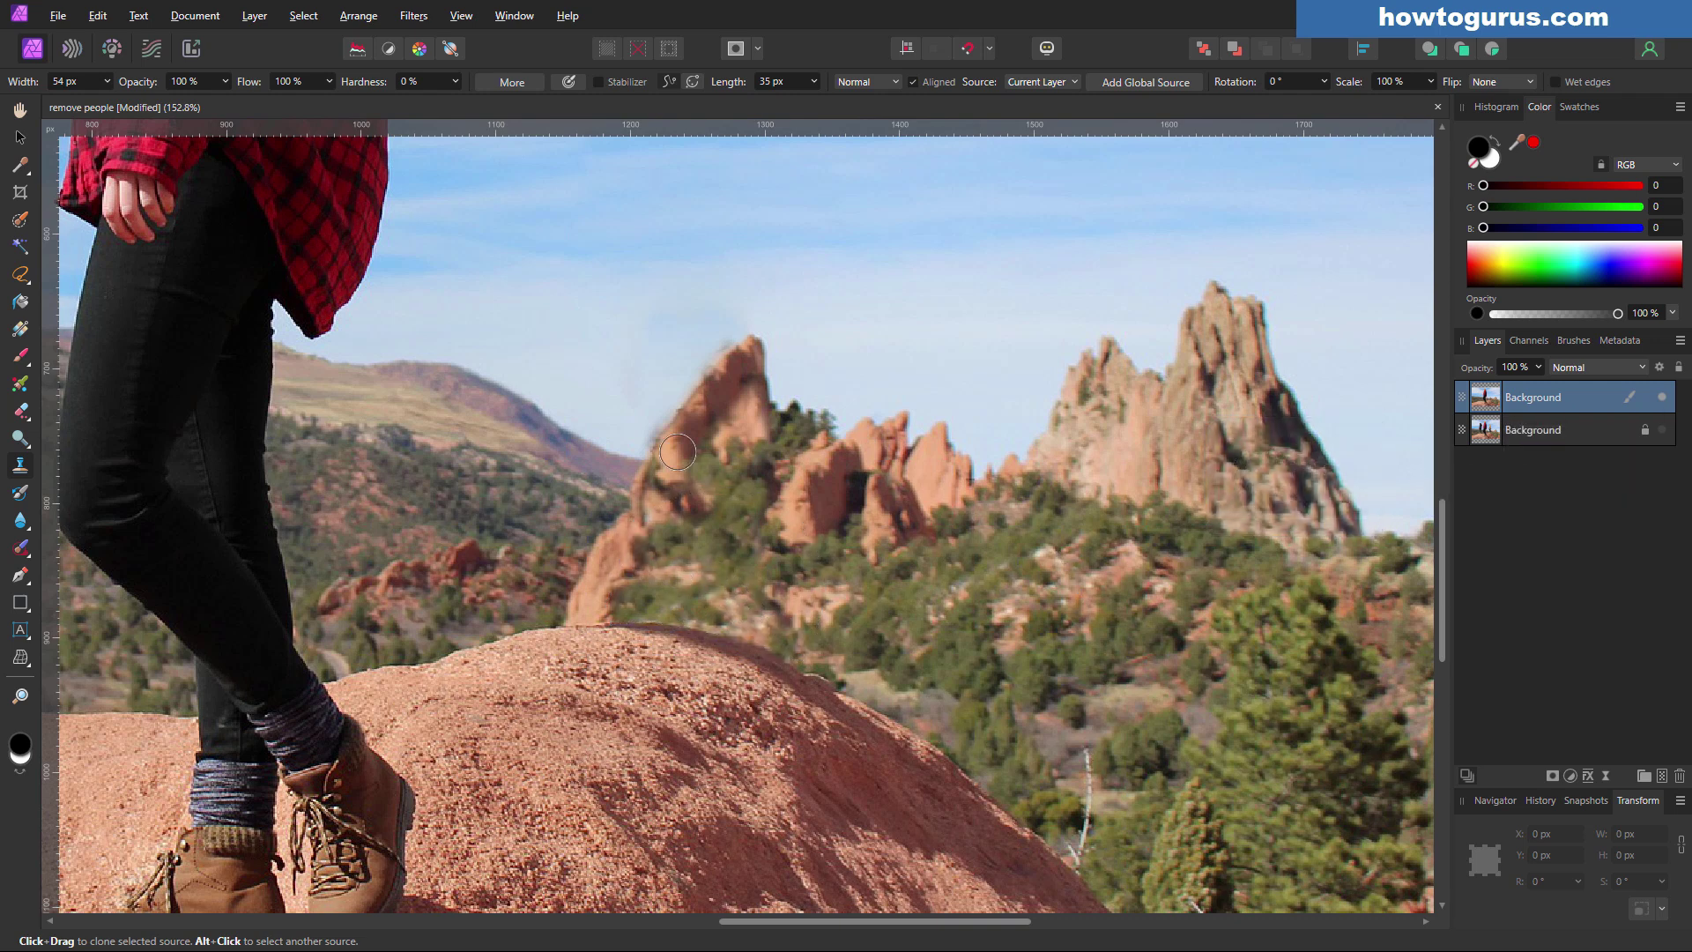
Set the Clone Brush to 70% hardness and 28 px width, and clone sky along the rock spire's blurry edge and above it.
left_click(455, 82)
left_click_drag(458, 96, 515, 107)
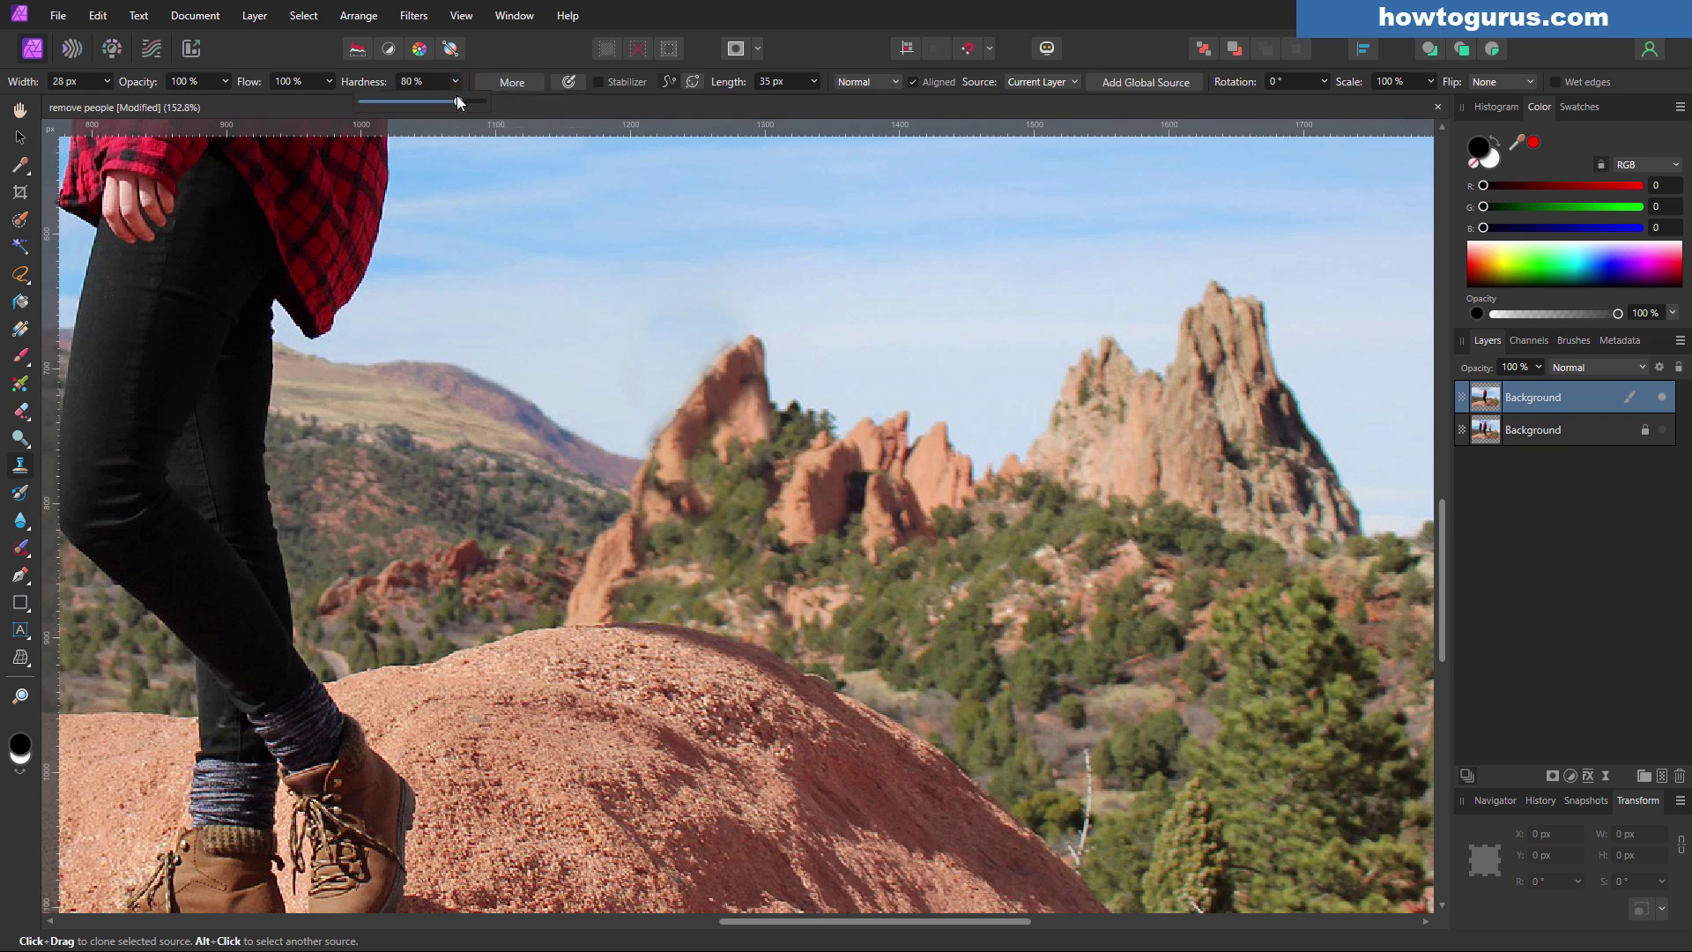
left_click(456, 100)
left_click_drag(448, 102, 446, 101)
left_click(456, 84)
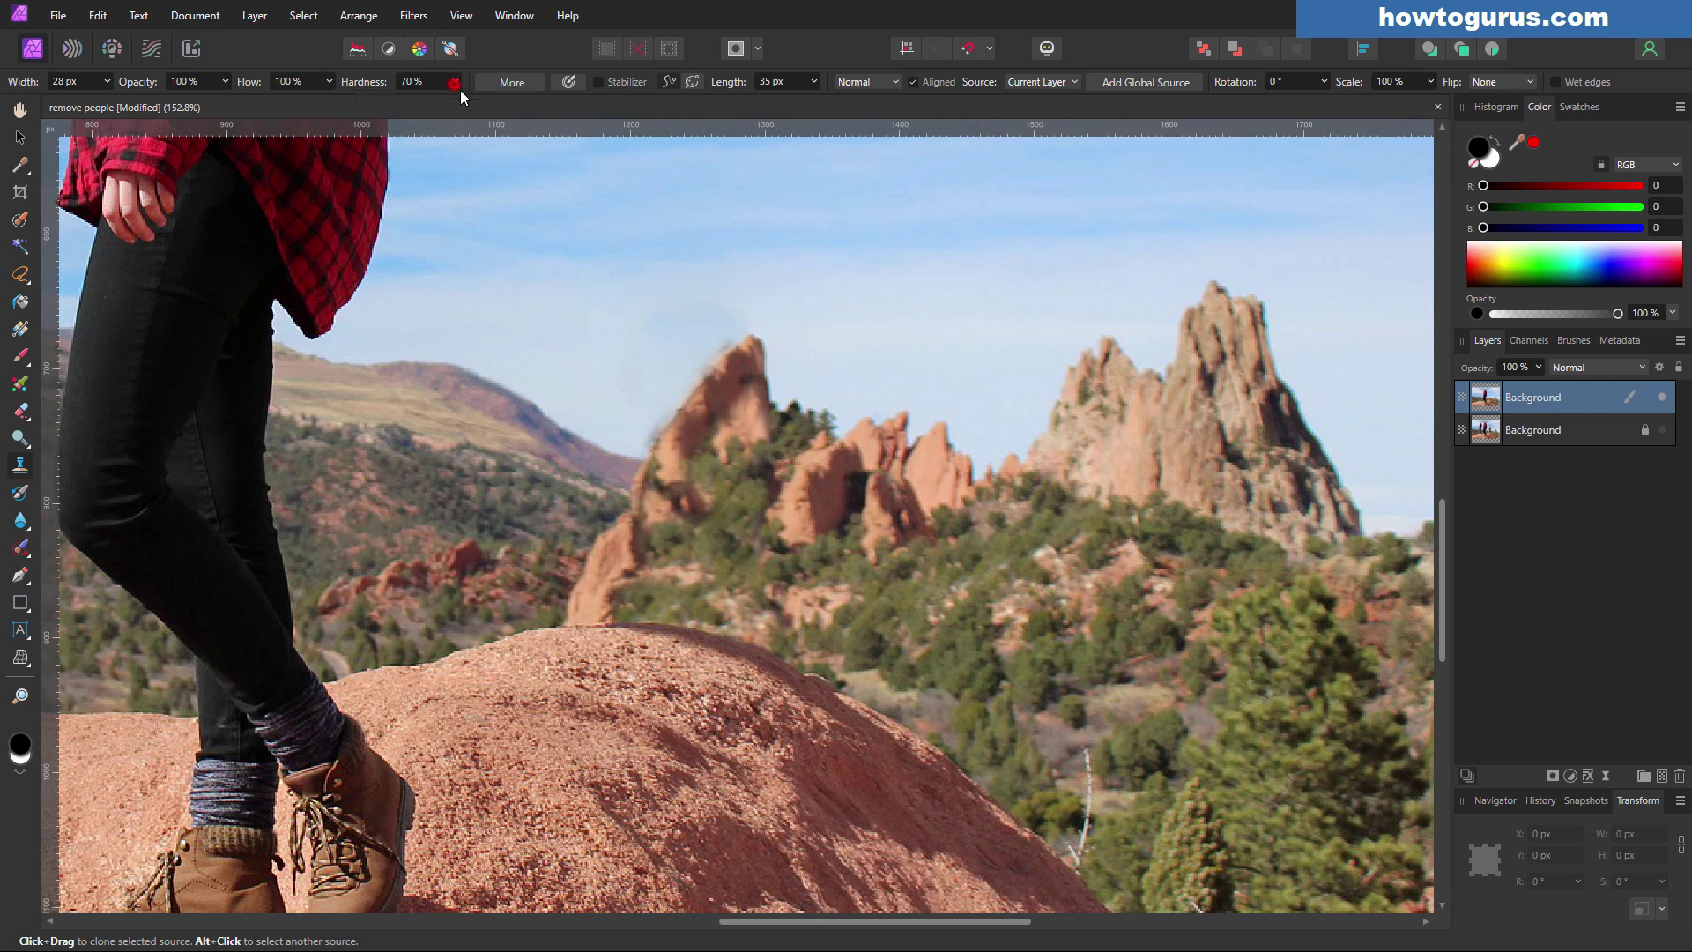
left_click(648, 319)
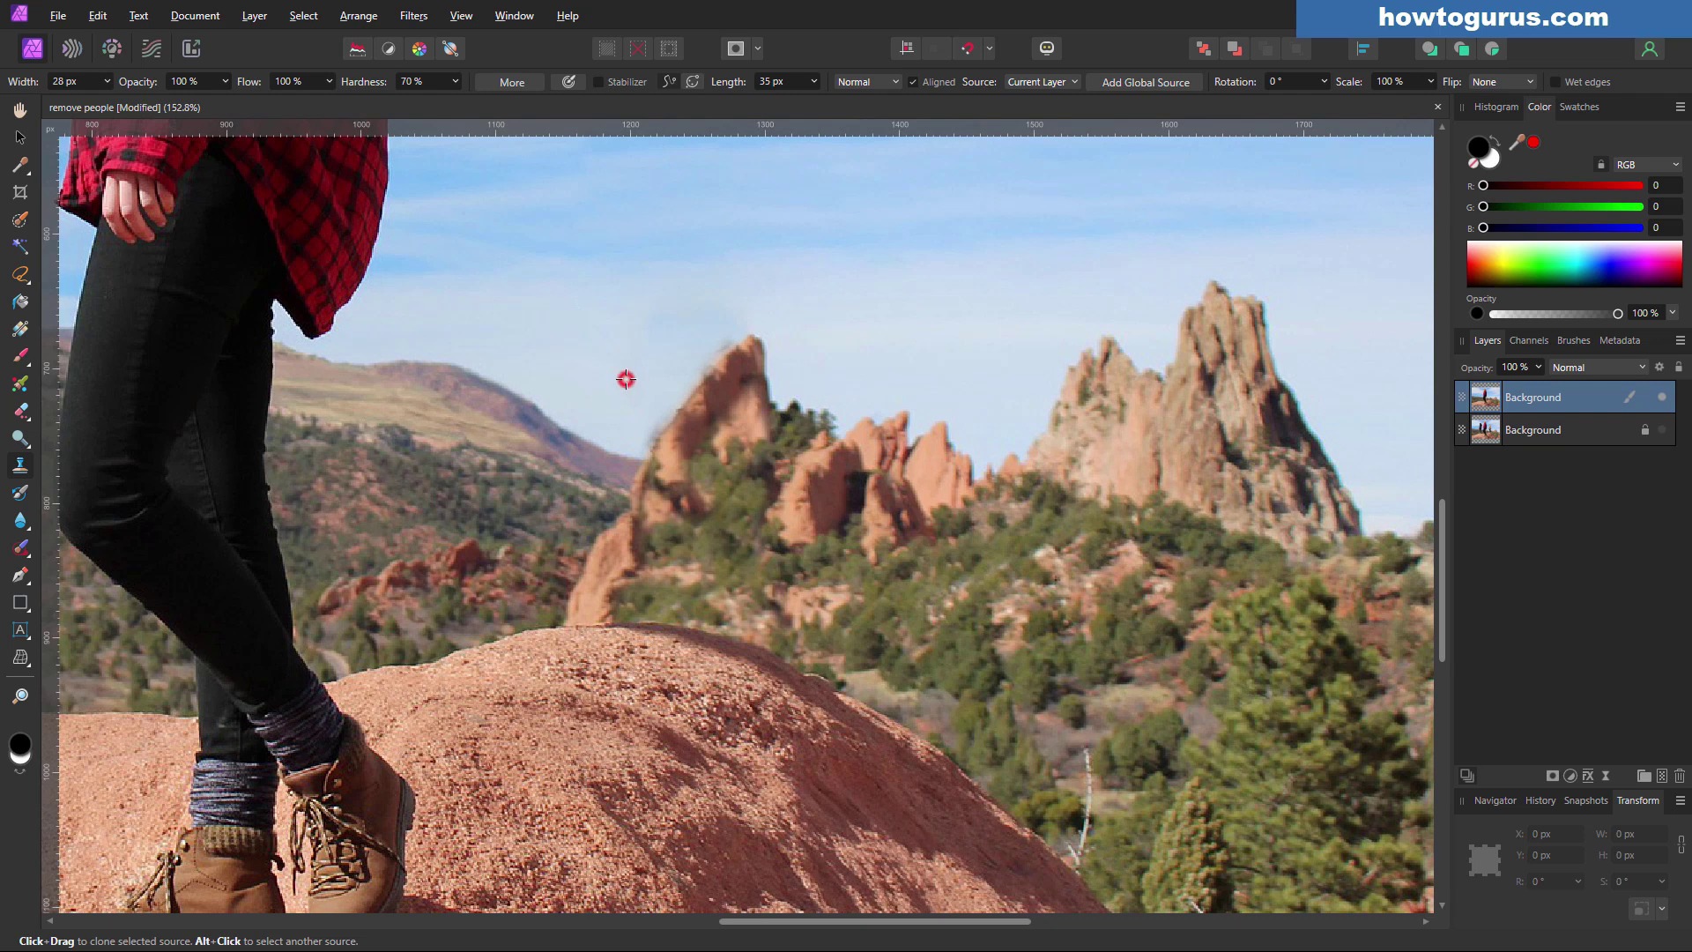
left_click(673, 390)
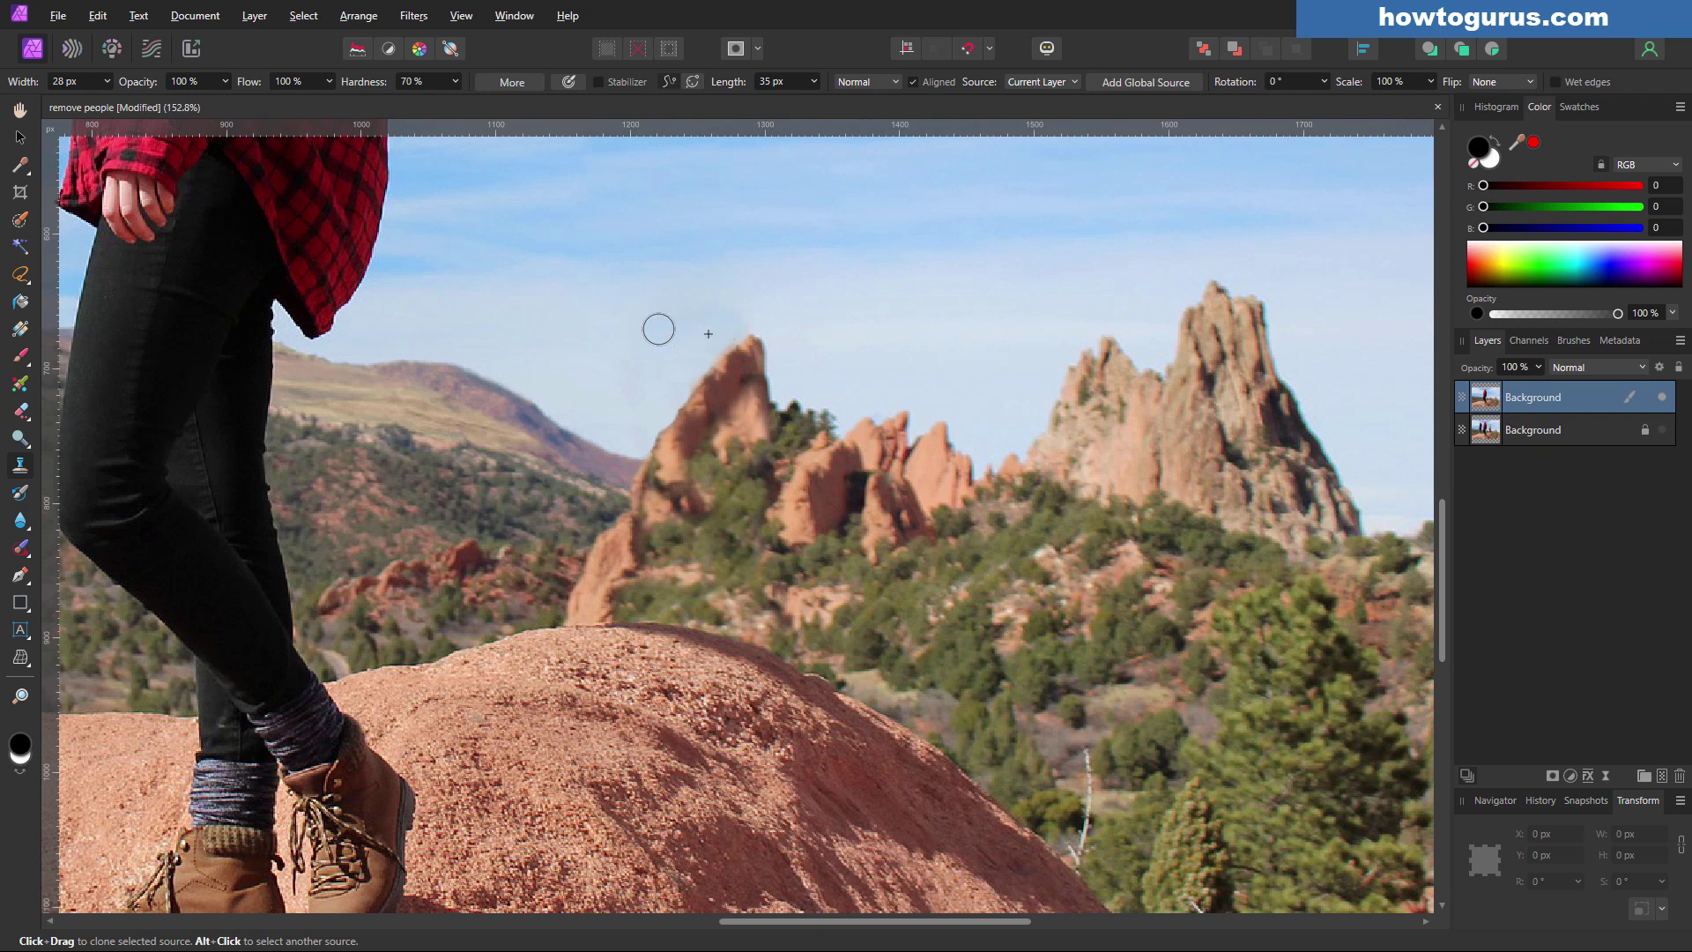
left_click(605, 336, "alt")
mouse_move(624, 355)
left_mouse_down()
mouse_move(744, 314)
mouse_move(717, 317)
left_mouse_up()
Set the Clone Brush to 0% hardness and 75 px width, and clone clean sky over the blotches above the rock spire.
left_click(455, 81)
left_click_drag(457, 102, 301, 121)
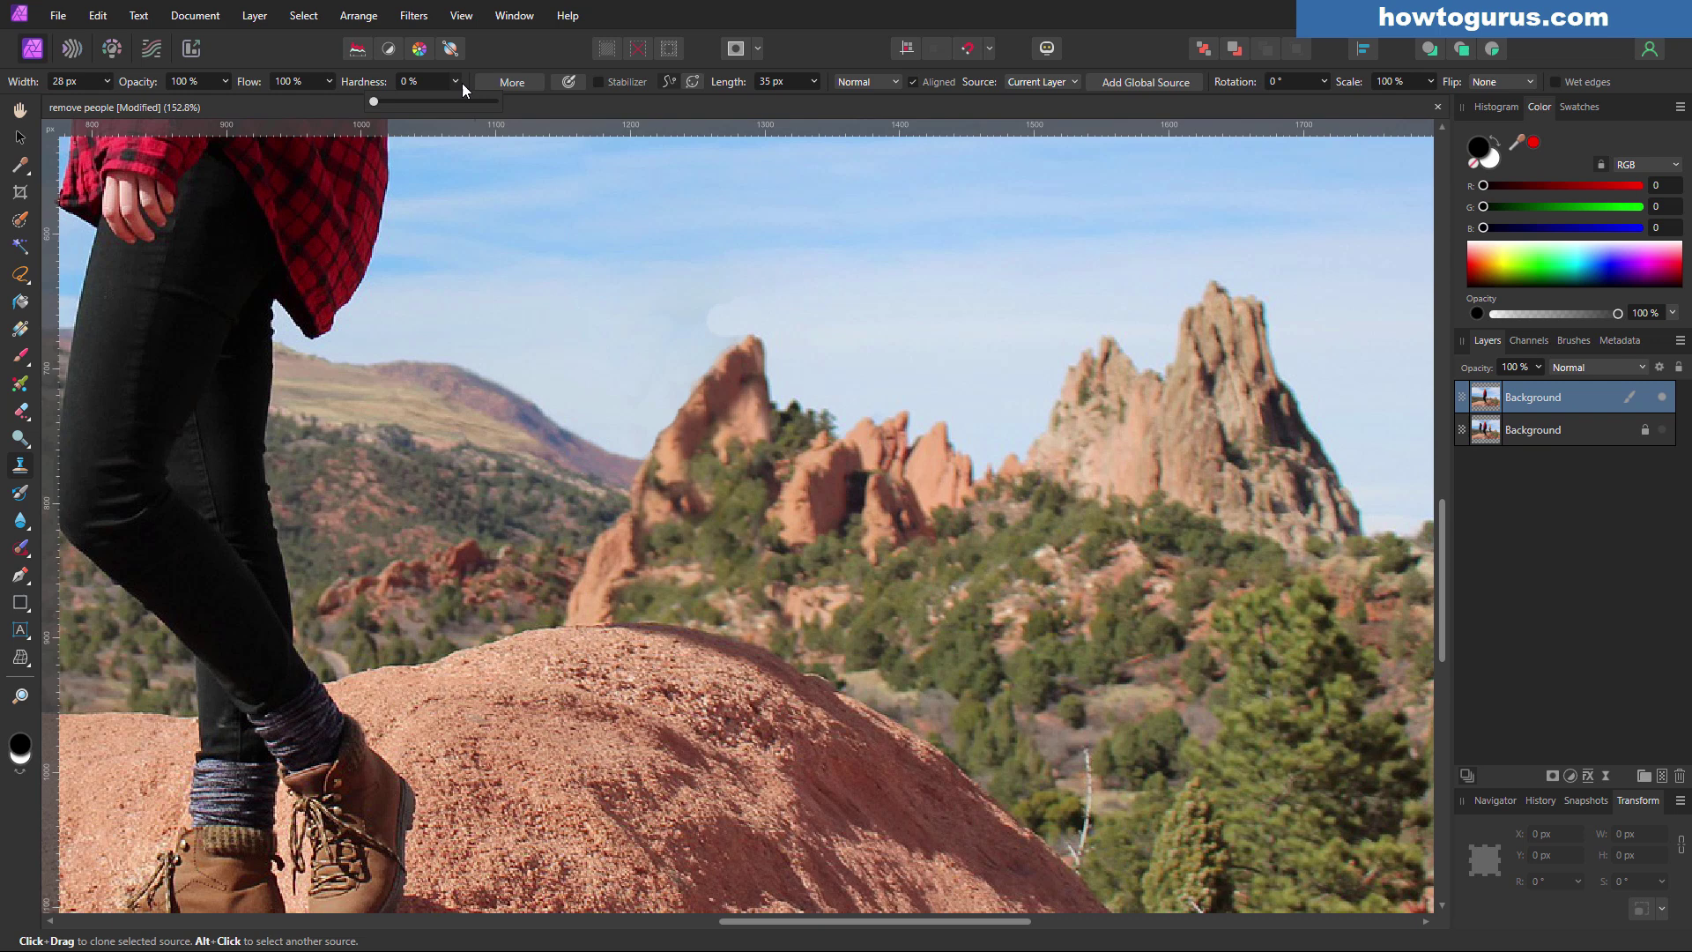
left_click(458, 83)
left_click(777, 306, "alt")
key("alt")
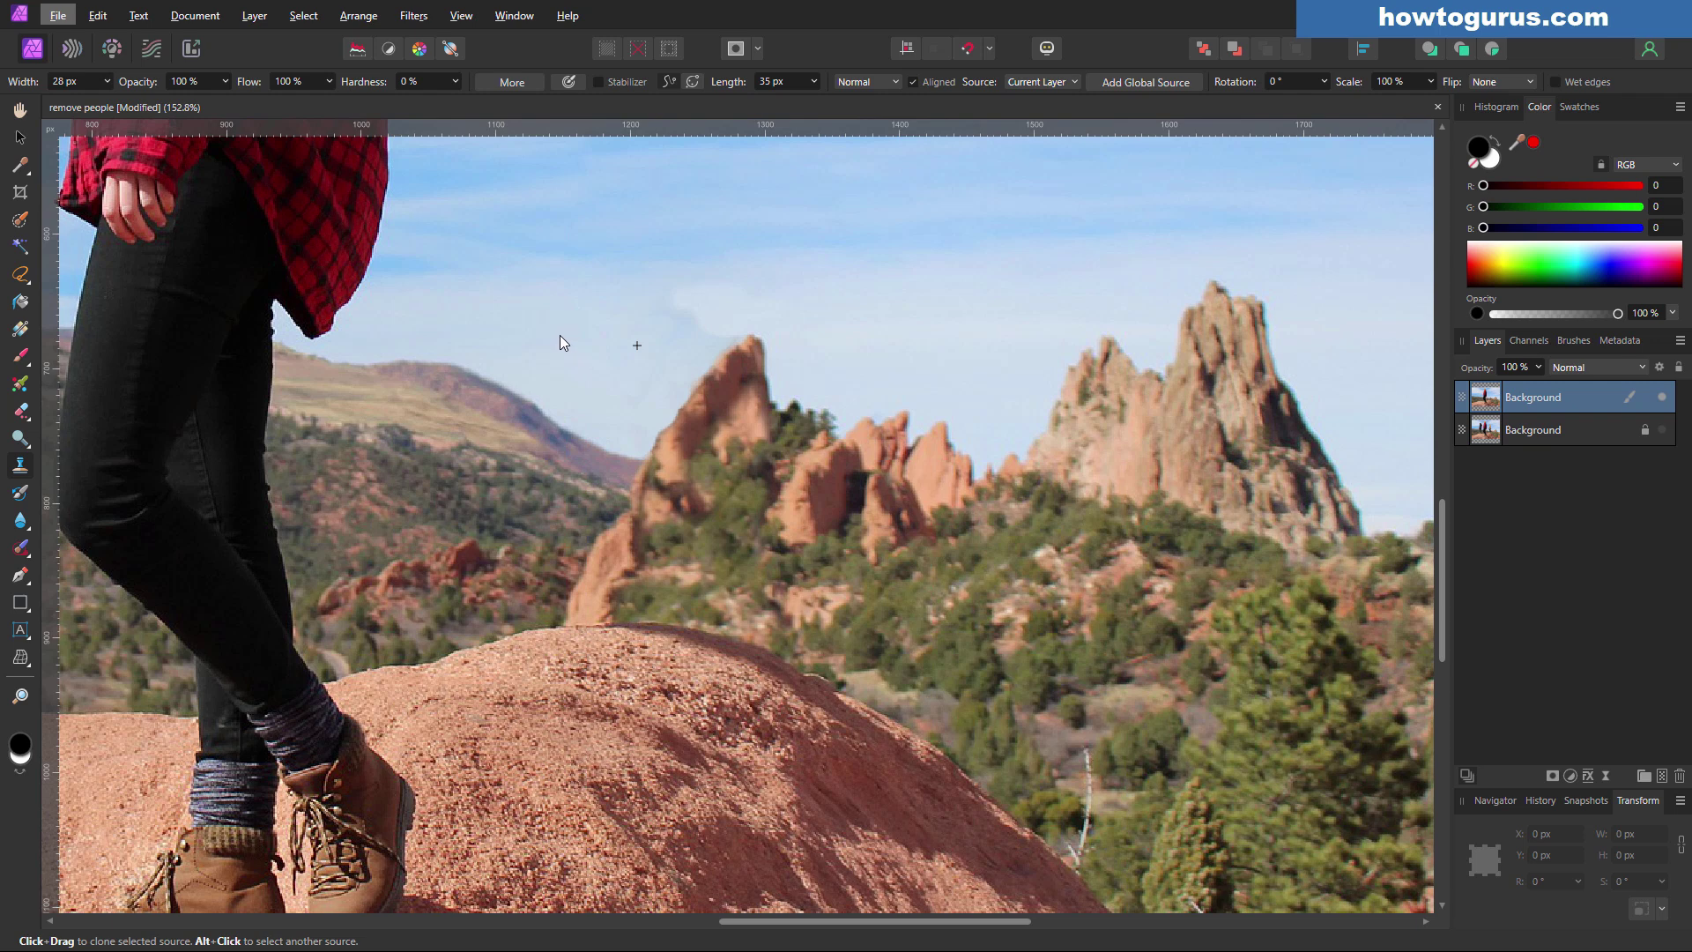
key("bracketright")
key("bracketright")
key("bracketright")
key("bracketright")
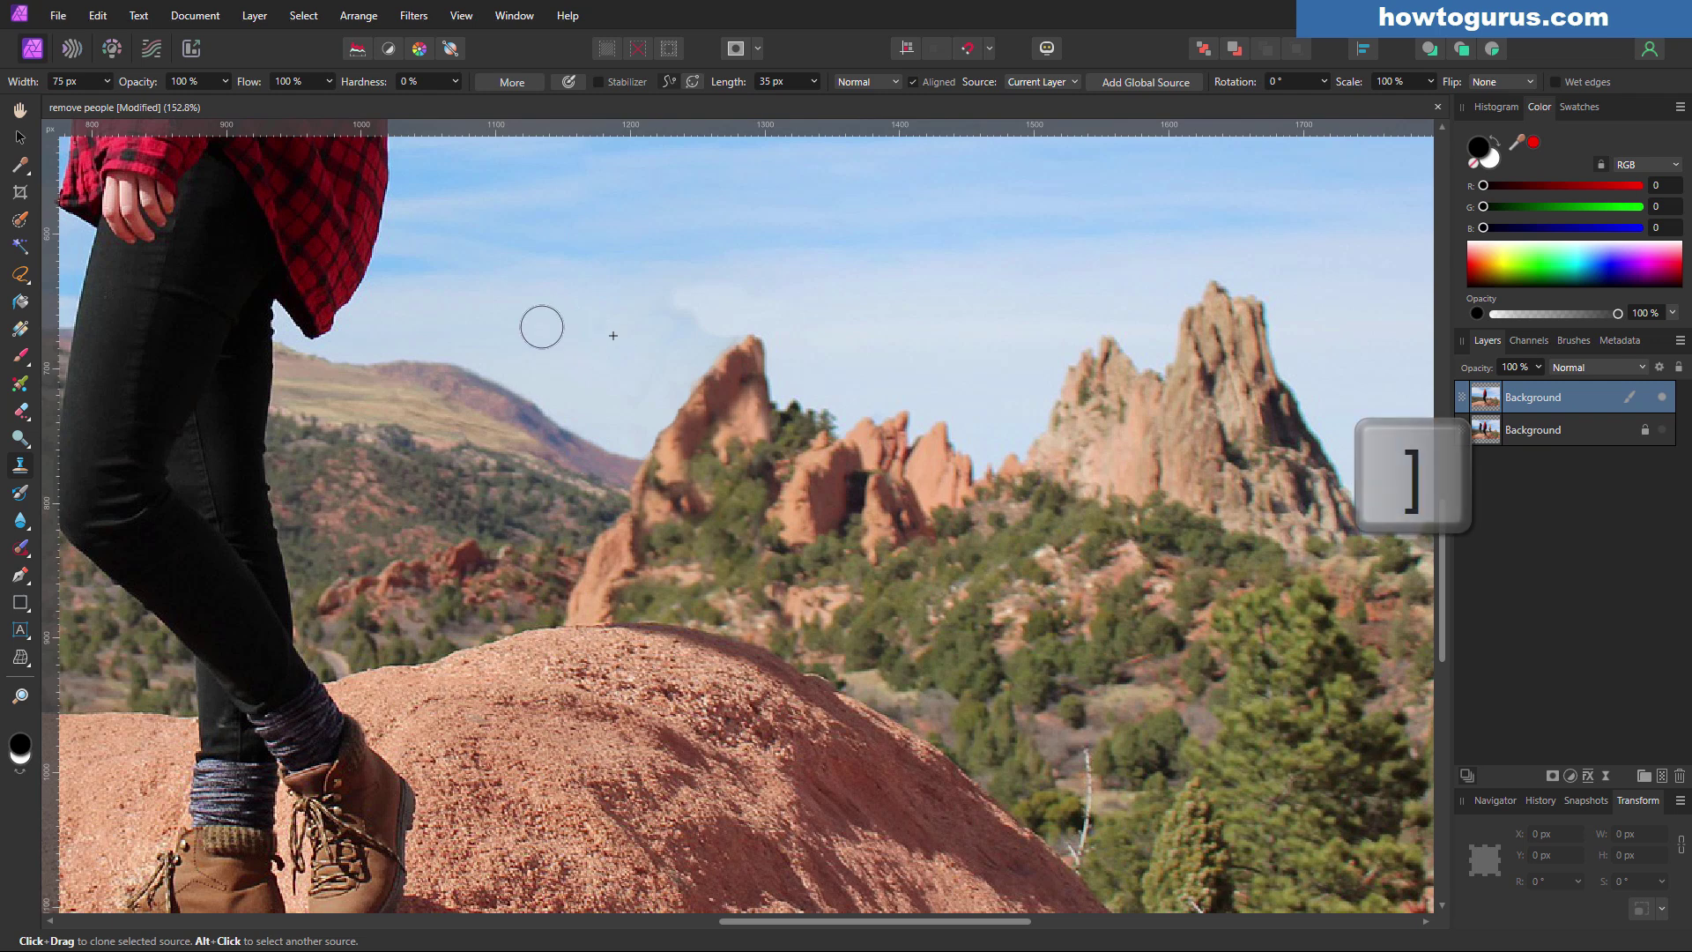
left_click(529, 329, "alt")
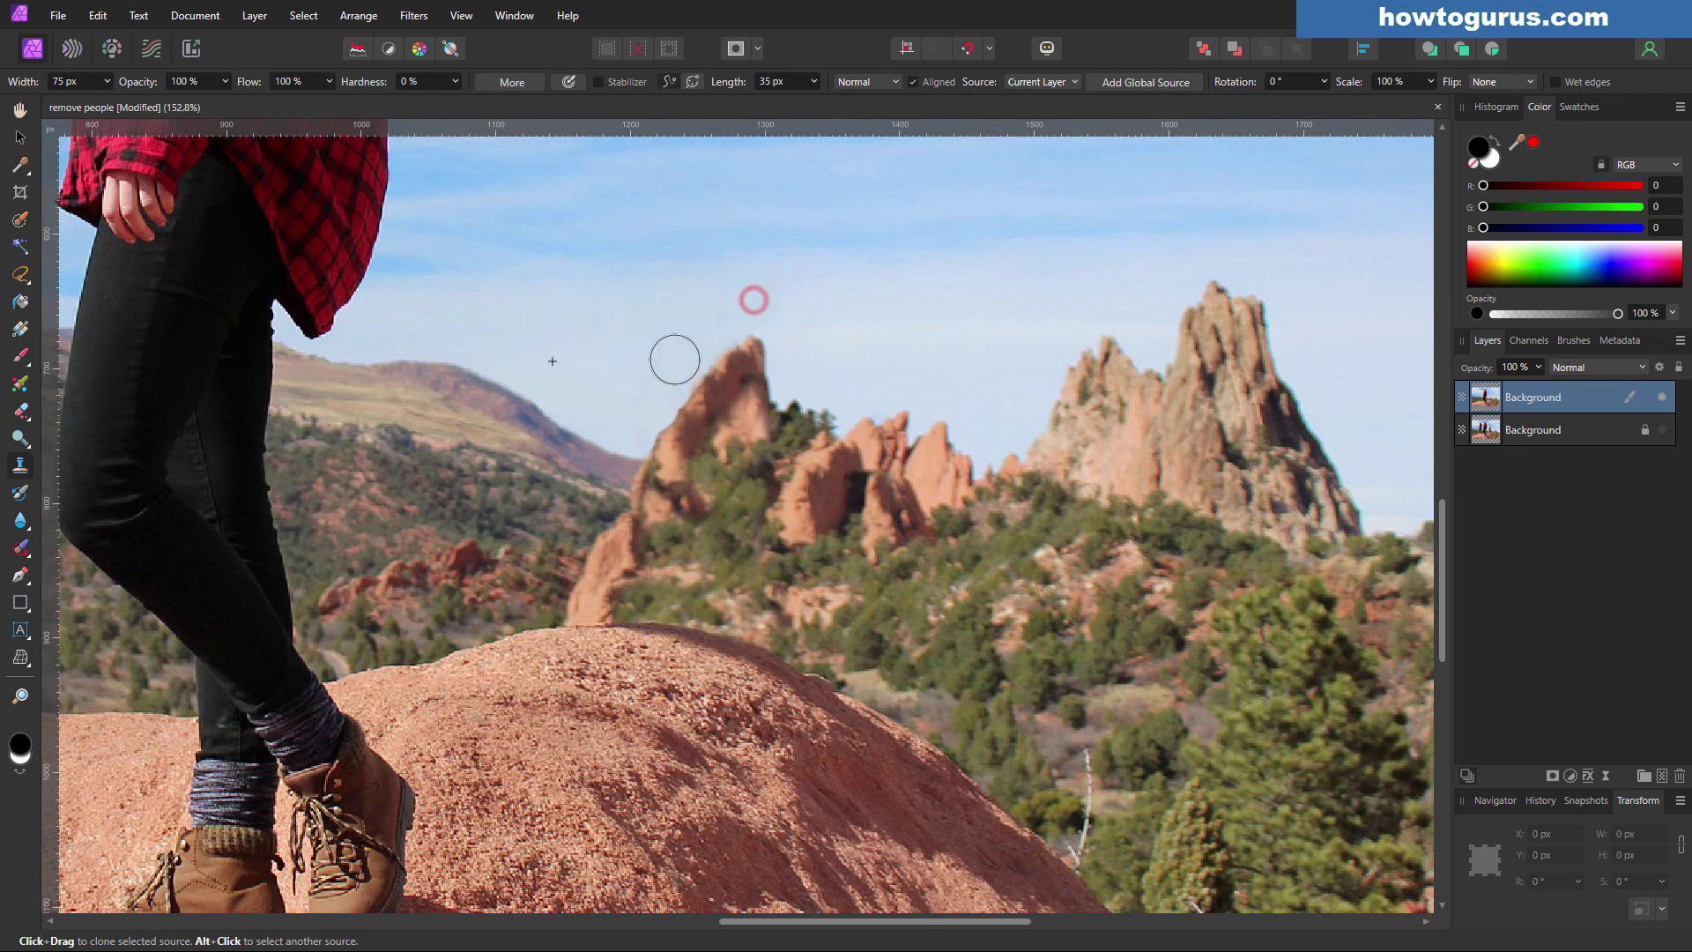
Fit the whole photo in view and toggle the retouched top layer's visibility to compare it with the original.
scroll(596, 402, "down", 3)
key("ctrl+0")
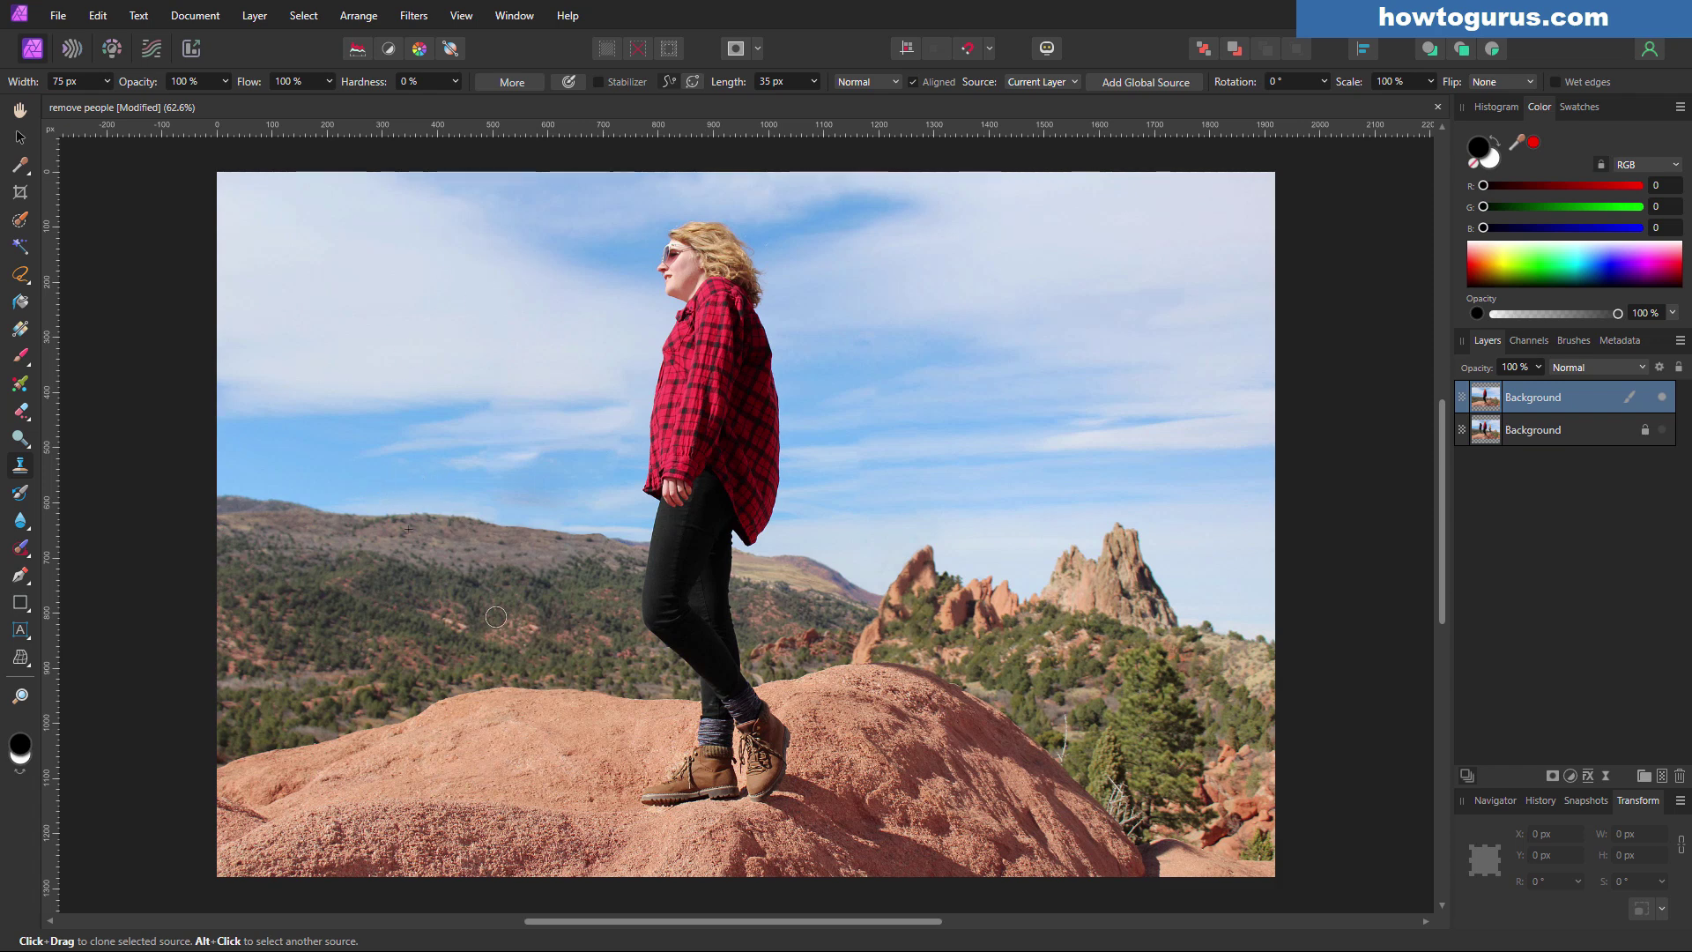
left_click(1663, 398)
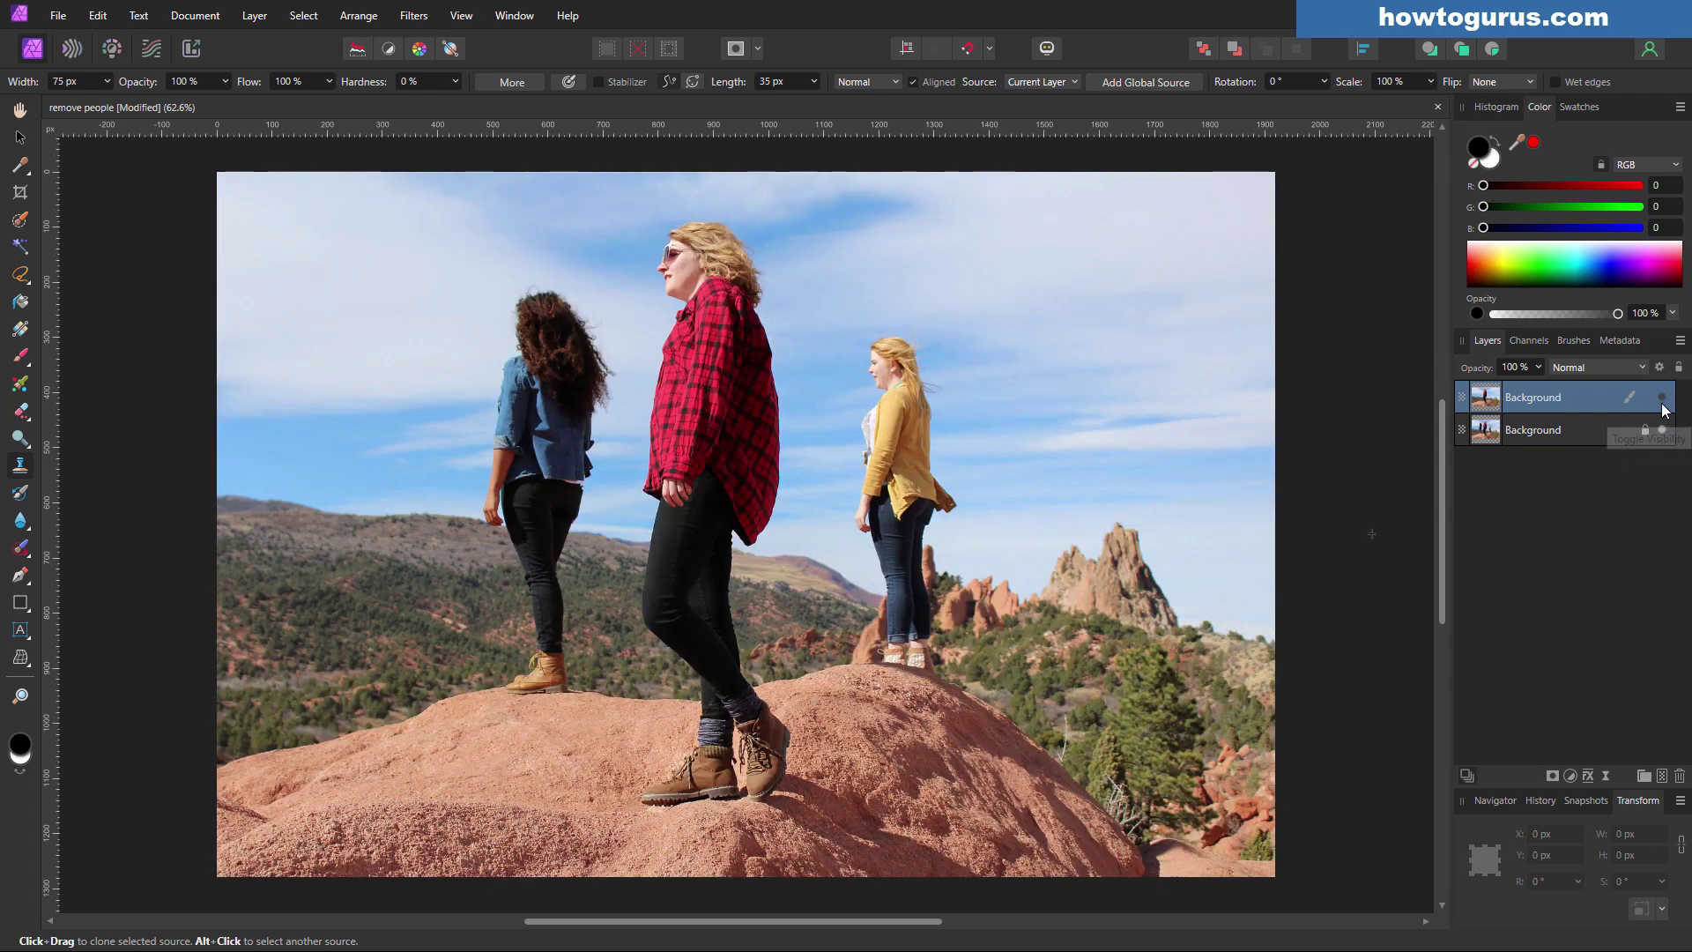
left_click(1662, 398)
left_click(1663, 398)
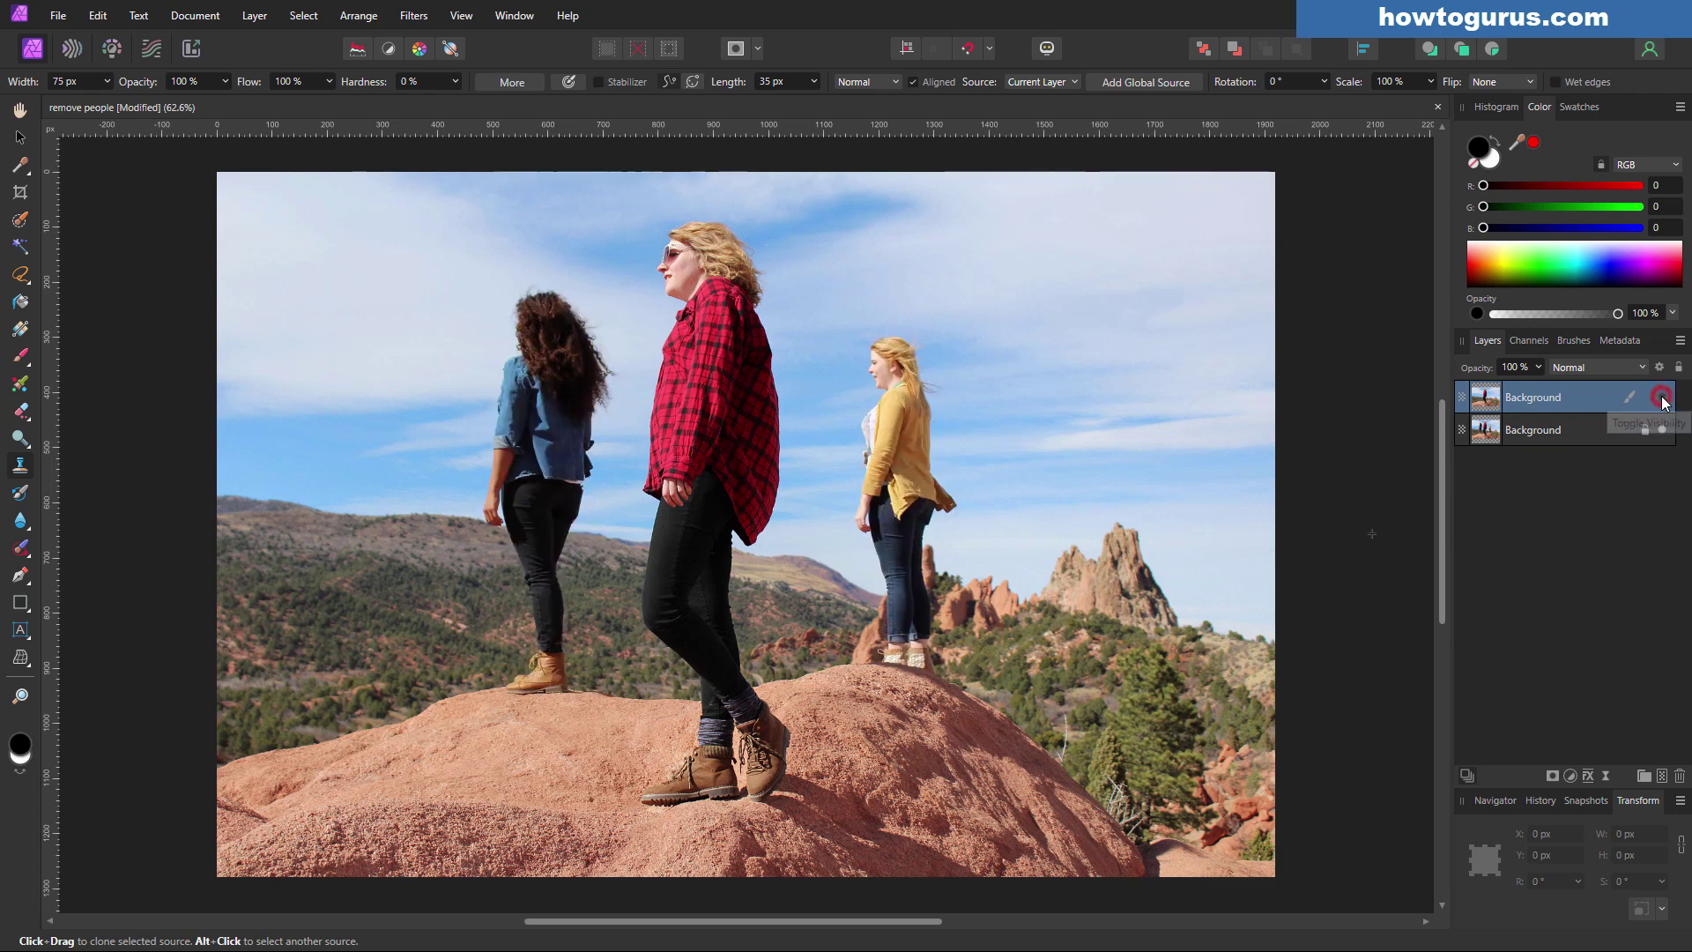
left_click(1663, 398)
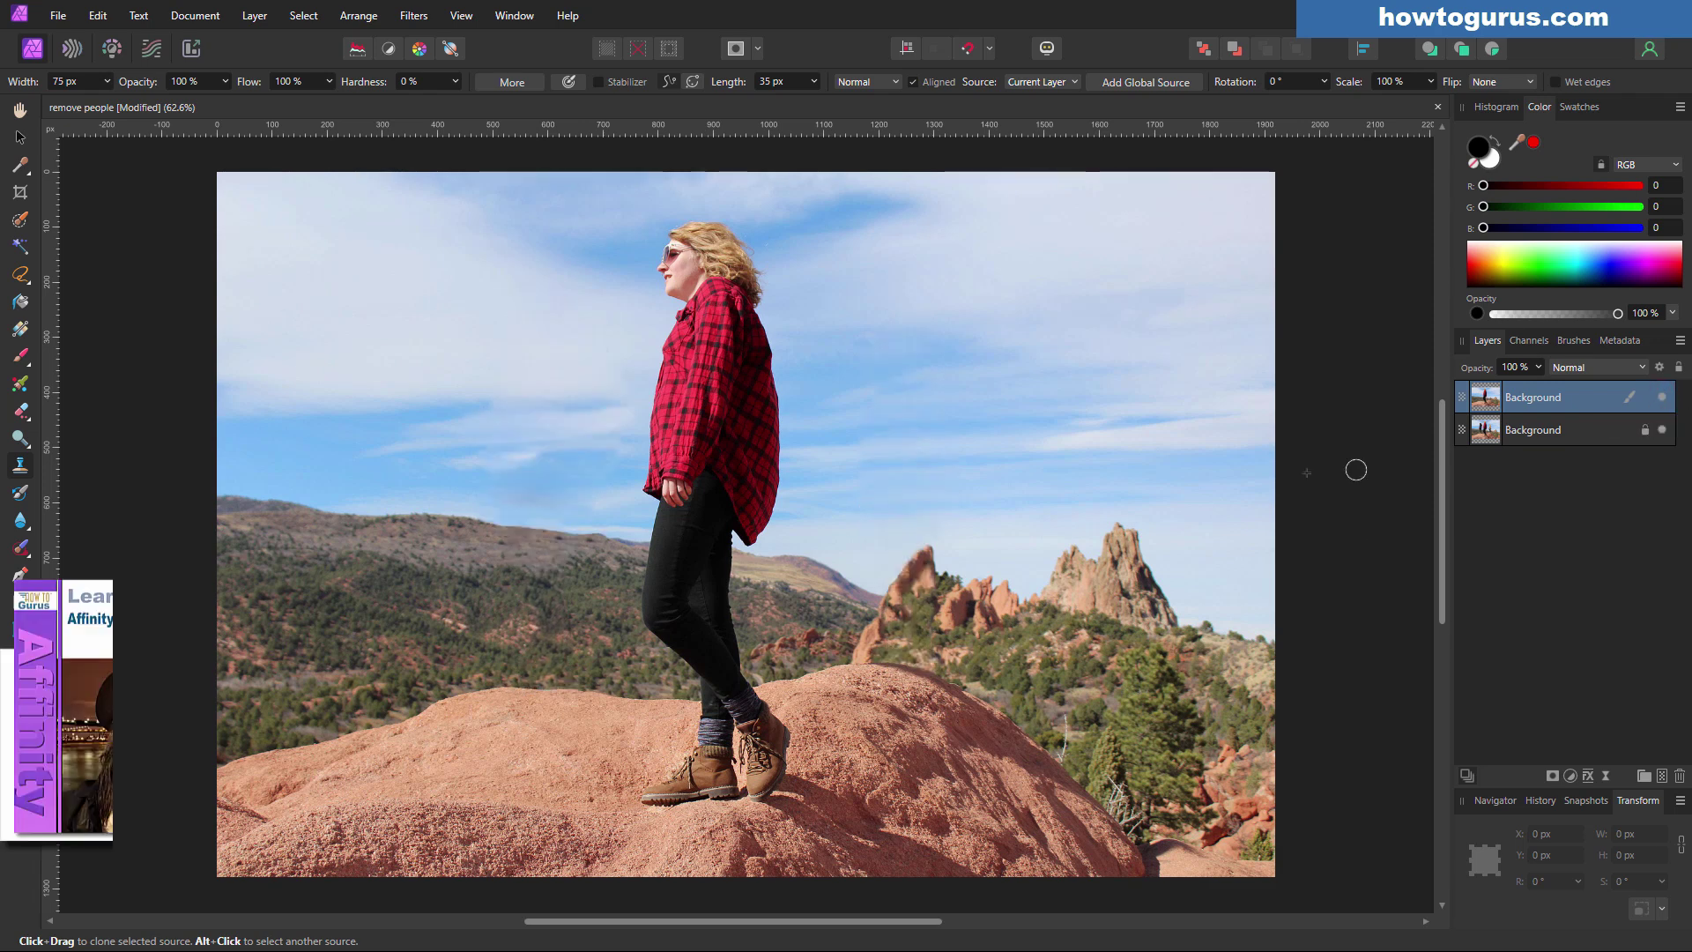